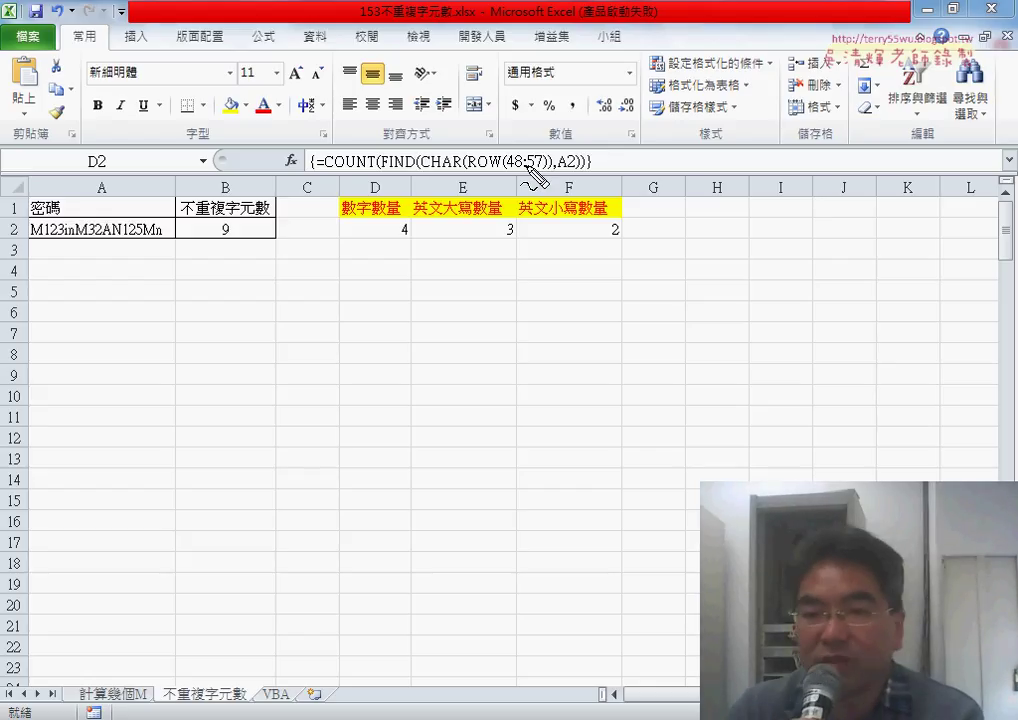
Pen-mark the formula's CHAR(ROW(48:57)) and COUNT parts, the A2 password, and the digit count 4.
mouse_move(427, 172)
left_mouse_down()
mouse_move(540, 172)
mouse_move(395, 166)
left_mouse_up()
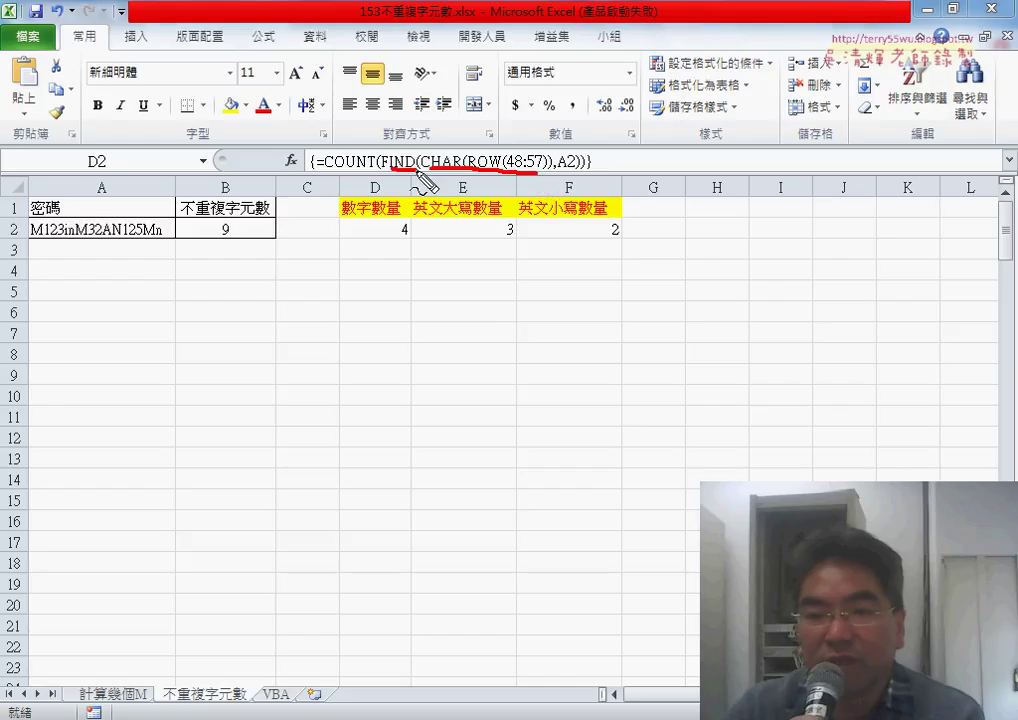
left_click_drag(453, 129, 482, 135)
mouse_move(500, 121)
left_mouse_down()
mouse_move(500, 138)
mouse_move(499, 129)
left_mouse_up()
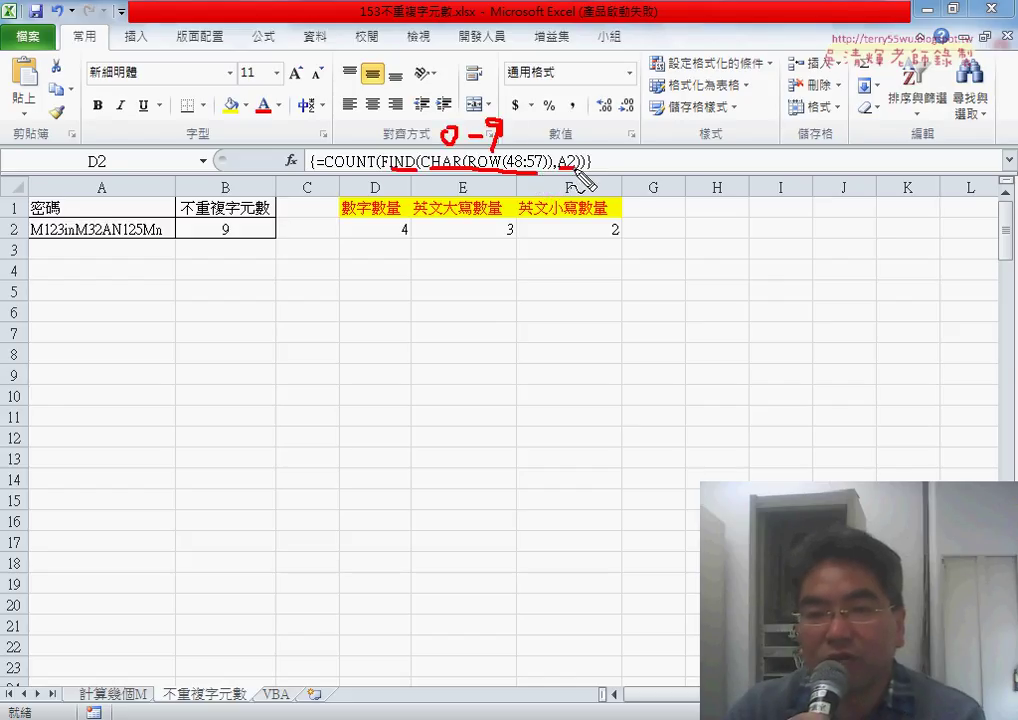
left_click_drag(45, 238, 150, 238)
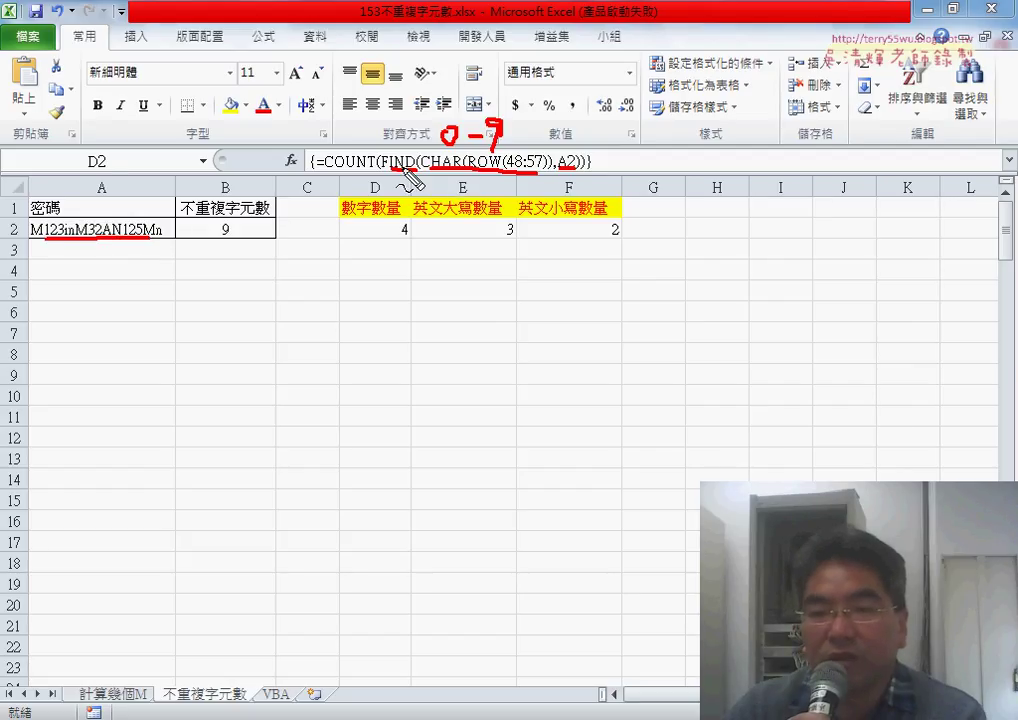
left_click_drag(325, 171, 368, 172)
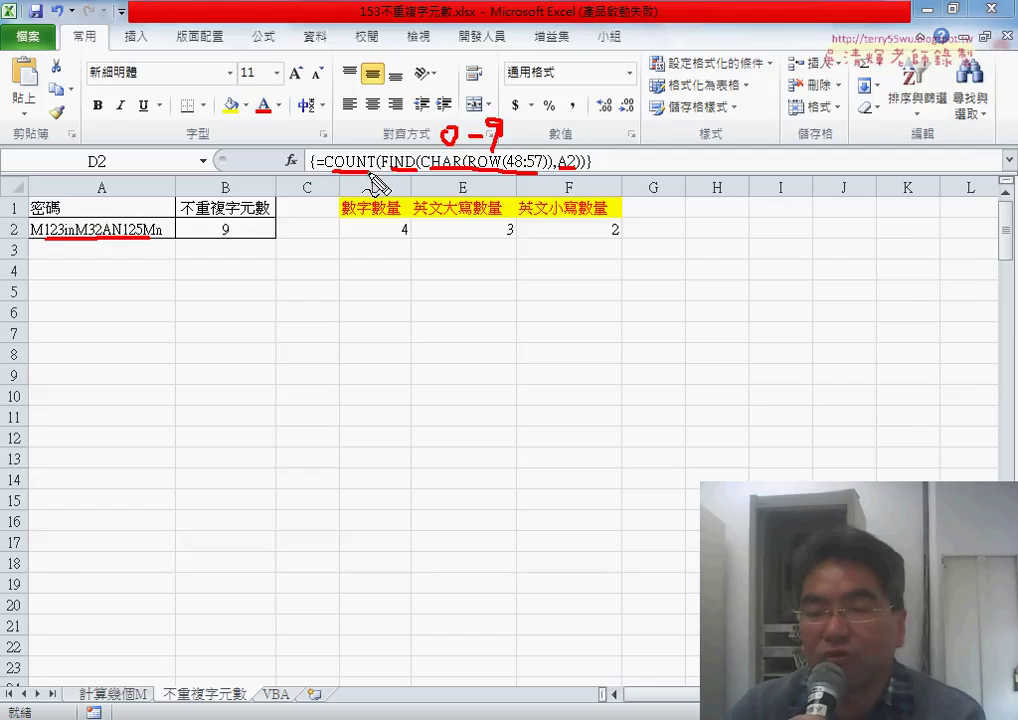
mouse_move(405, 218)
left_mouse_down()
mouse_move(392, 246)
mouse_move(420, 230)
mouse_move(406, 248)
left_mouse_up()
left_click_drag(318, 179, 305, 181)
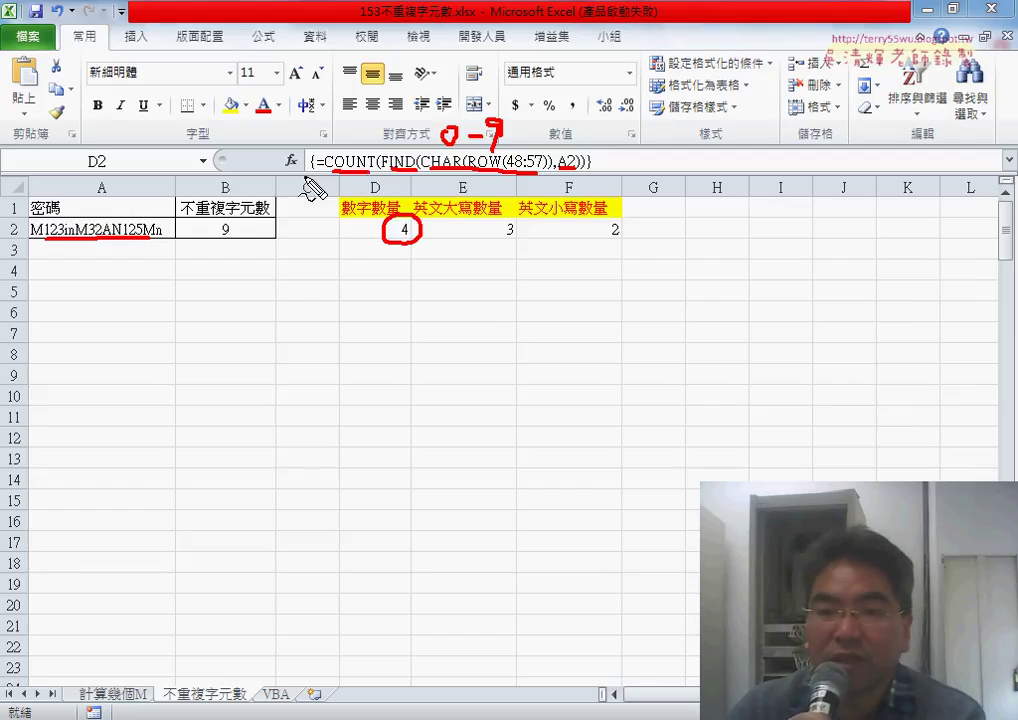
left_click_drag(583, 172, 600, 171)
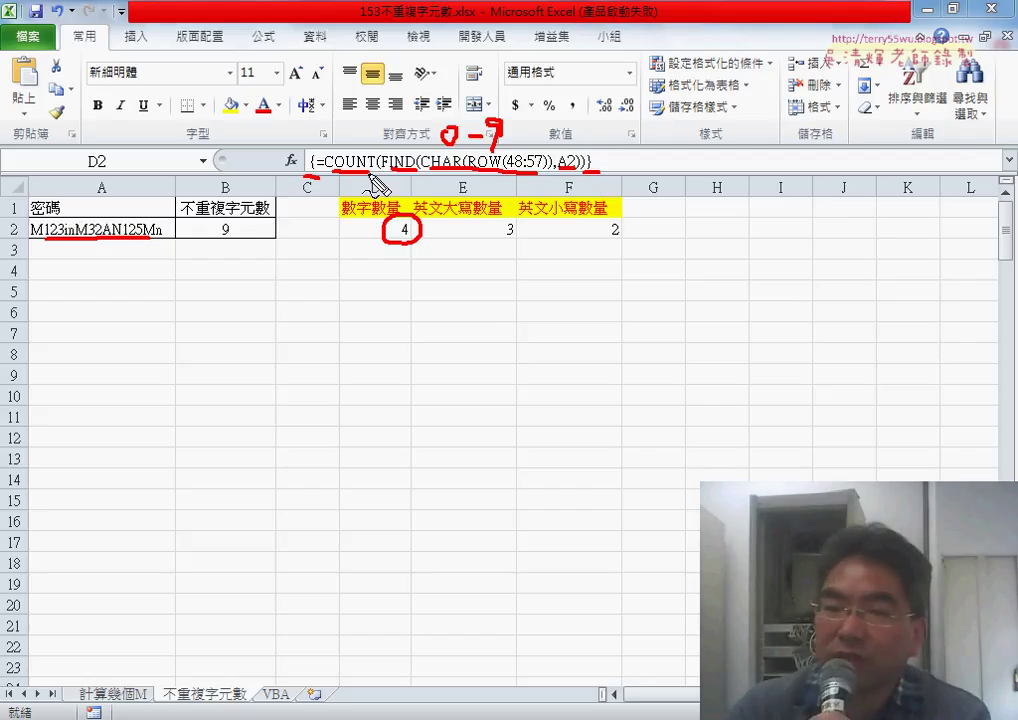
Underline the counts 3 and 2, circle the total 9 with an arrow, then erase all notes.
left_click_drag(499, 236, 518, 237)
left_click_drag(604, 237, 621, 236)
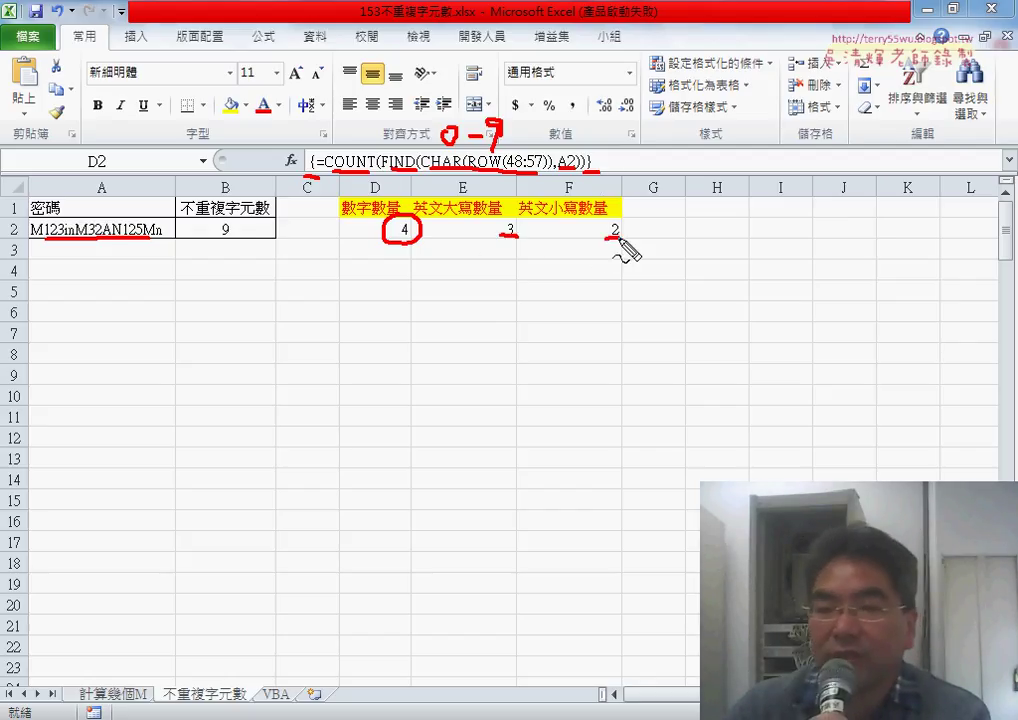
left_click_drag(214, 214, 236, 214)
mouse_move(324, 322)
left_mouse_down()
mouse_move(244, 248)
mouse_move(288, 254)
left_mouse_up()
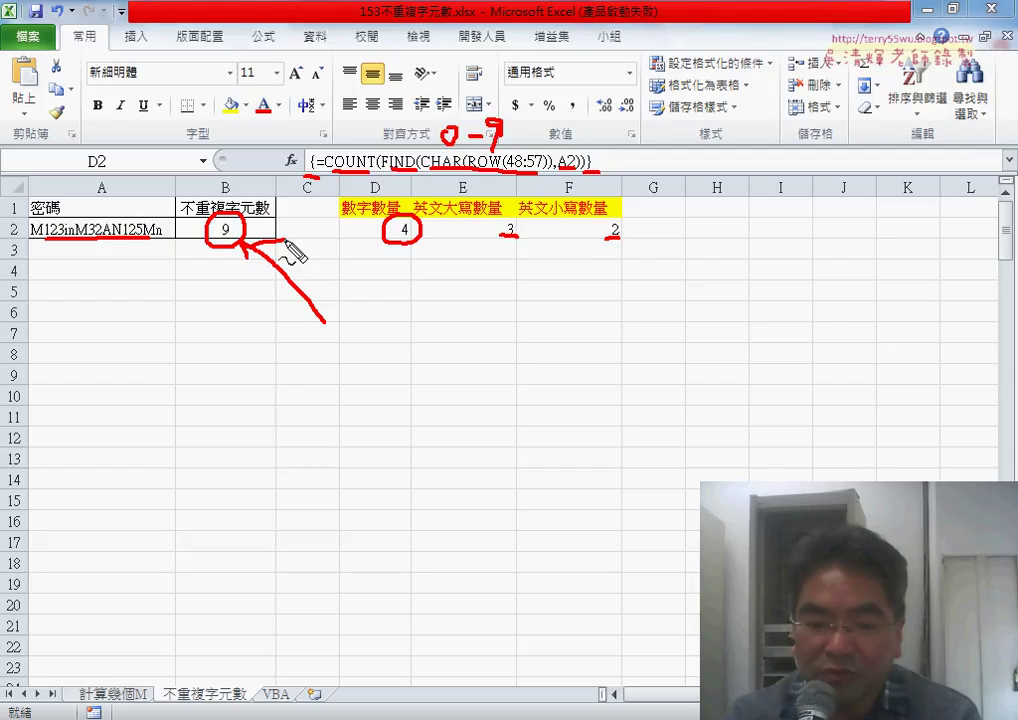
key("e")
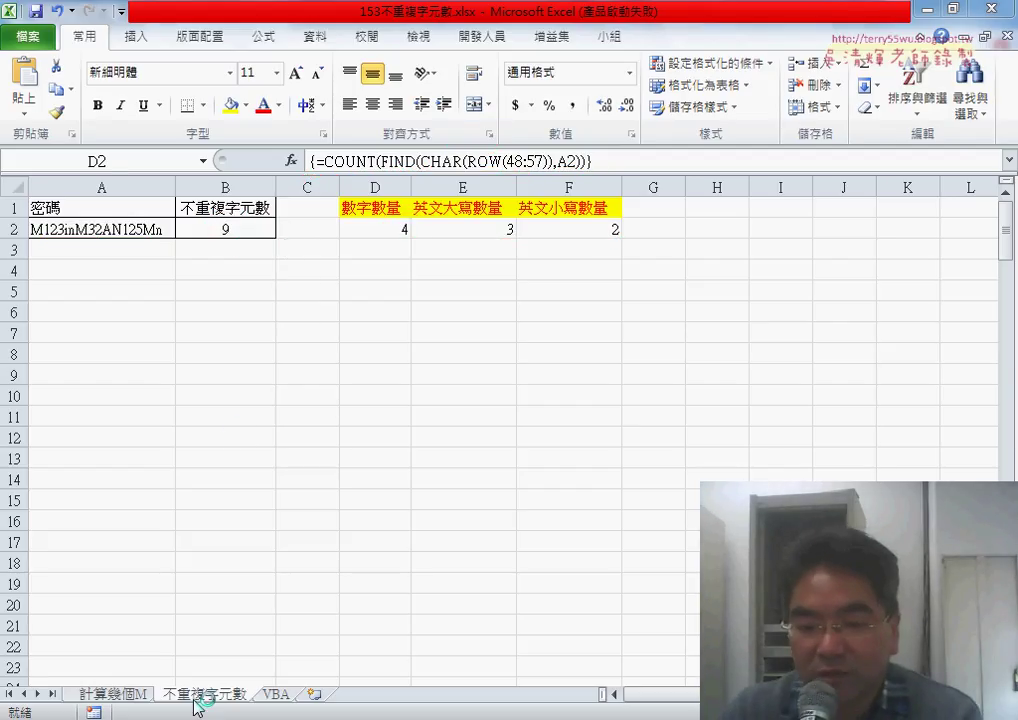
On the VBA sheet, check cells E2, F2 and B2, then circle 4 and underline ROW(48:57).
left_click(283, 697)
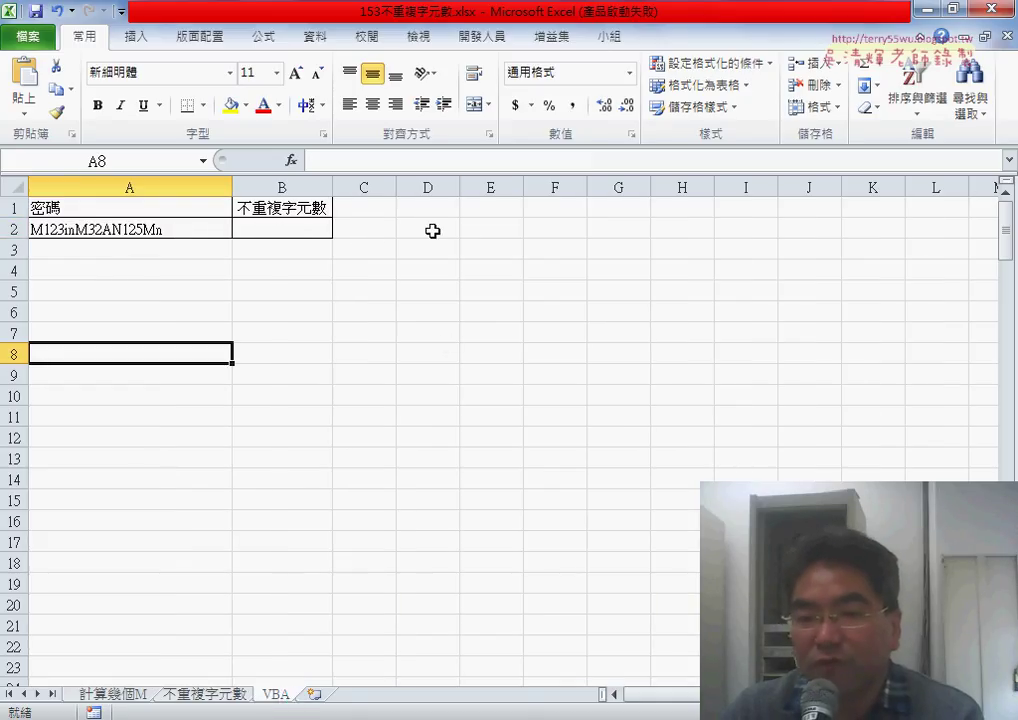
left_click(490, 231)
left_click(557, 234)
left_click(290, 232)
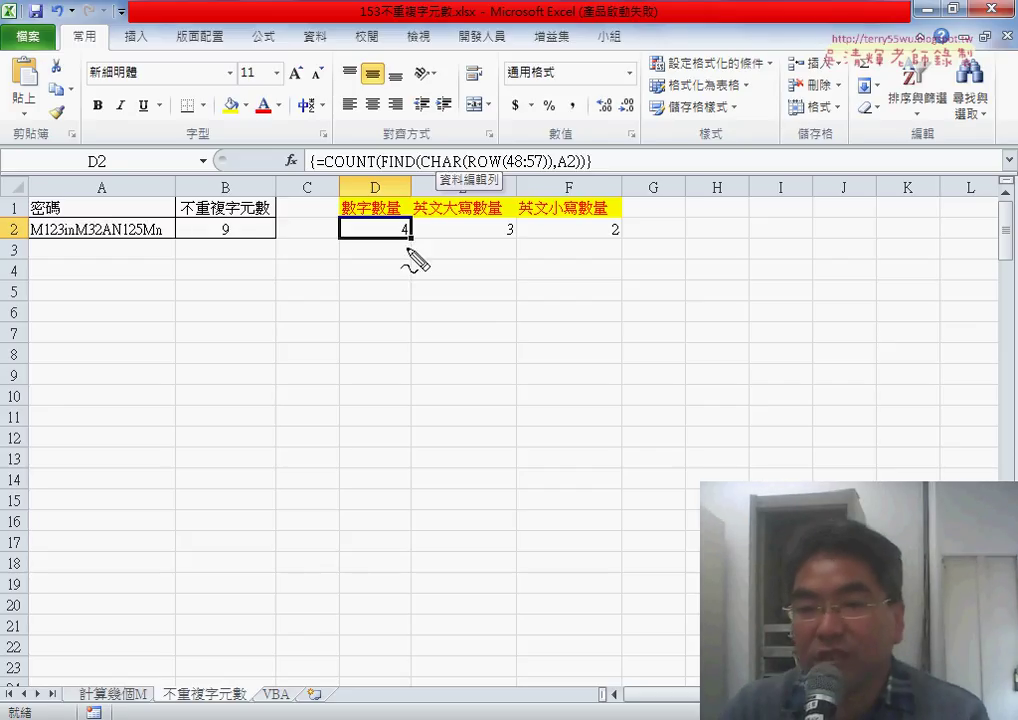
mouse_move(420, 214)
left_mouse_down()
mouse_move(400, 258)
mouse_move(372, 250)
left_mouse_up()
left_click_drag(478, 170, 553, 171)
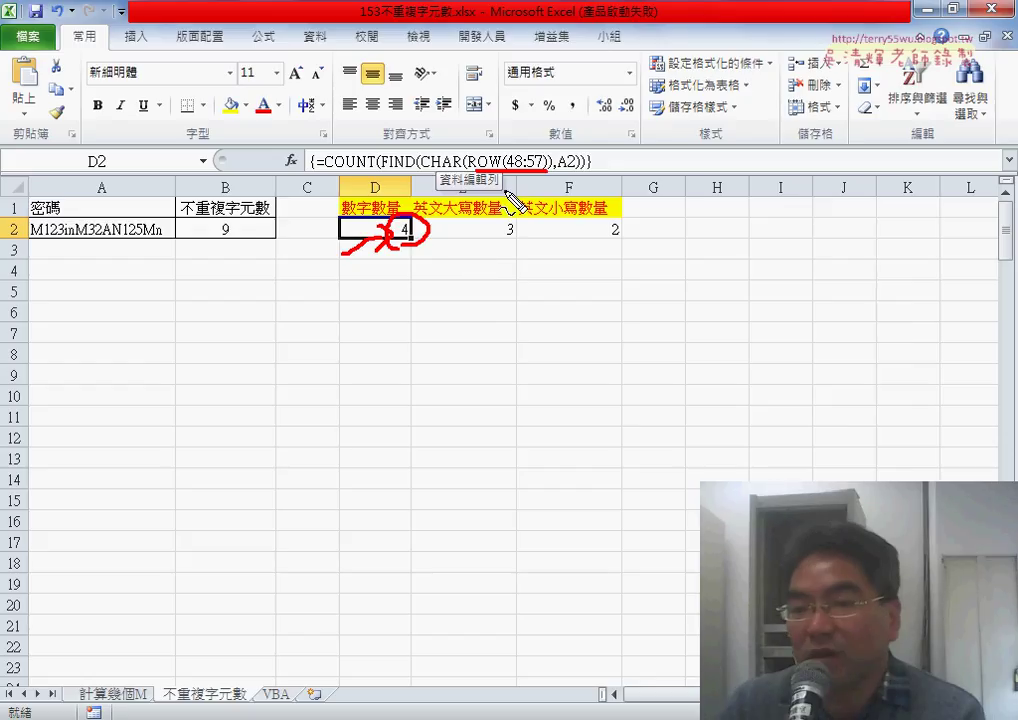
Handwrite the loop skeleton 'for i = 48 To 57 … Next' with the red pen.
mouse_move(421, 260)
left_mouse_down()
mouse_move(422, 296)
mouse_move(434, 271)
left_mouse_up()
mouse_move(447, 282)
left_mouse_down()
mouse_move(449, 295)
mouse_move(467, 278)
mouse_move(494, 300)
left_mouse_up()
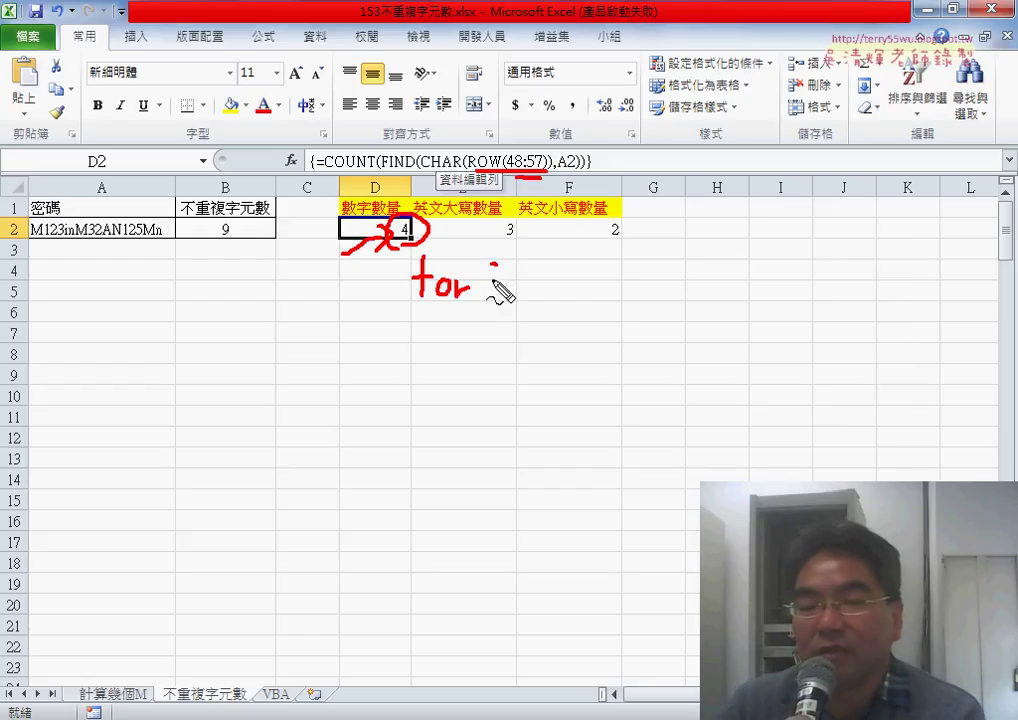
left_click(491, 268)
mouse_move(558, 257)
left_mouse_down()
mouse_move(571, 285)
mouse_move(558, 304)
left_mouse_up()
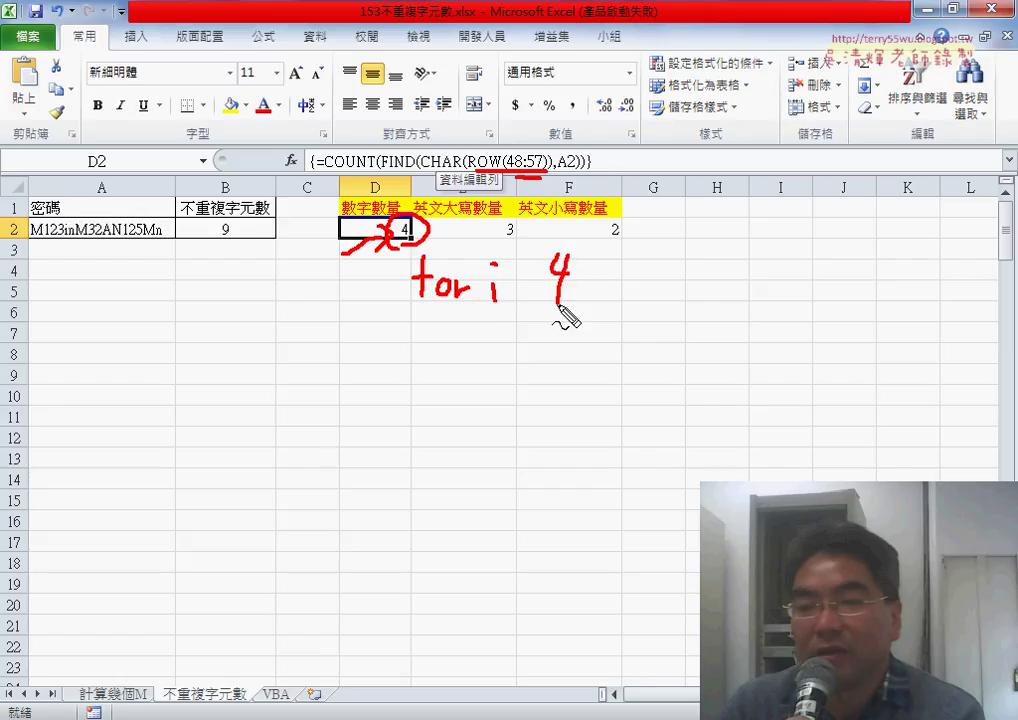
left_click_drag(592, 260, 582, 300)
left_click_drag(522, 272, 547, 271)
left_click_drag(524, 281, 548, 280)
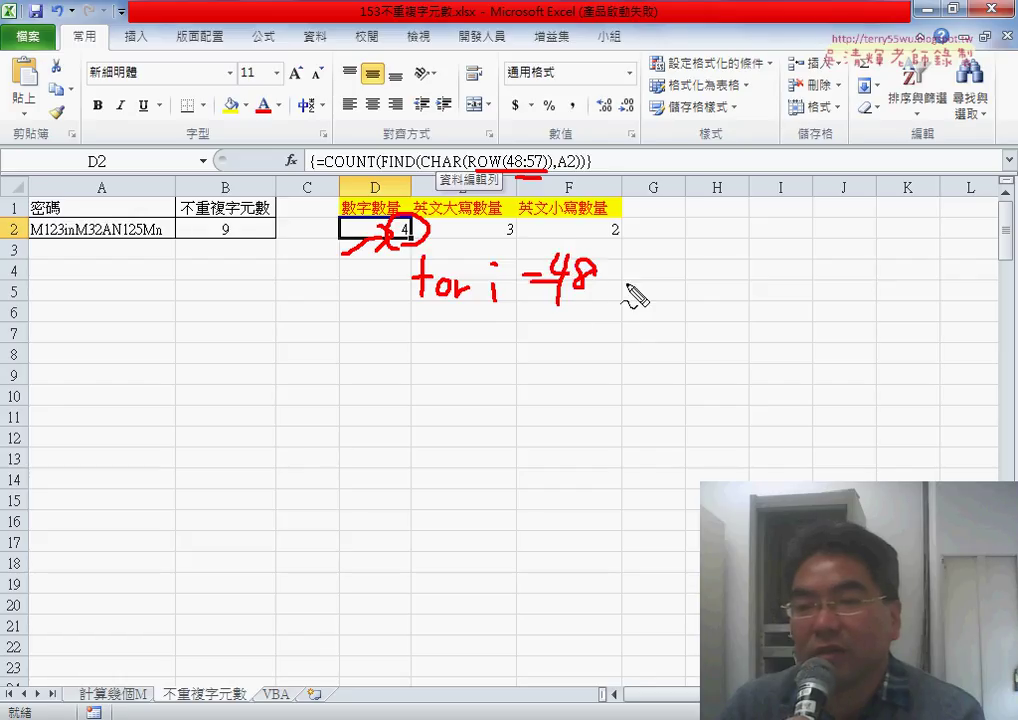
mouse_move(641, 270)
left_mouse_down()
mouse_move(664, 268)
mouse_move(652, 296)
mouse_move(667, 293)
left_mouse_up()
mouse_move(711, 268)
left_mouse_down()
mouse_move(706, 291)
mouse_move(723, 264)
mouse_move(757, 285)
mouse_move(748, 306)
left_mouse_up()
mouse_move(414, 395)
left_mouse_down()
mouse_move(408, 436)
mouse_move(436, 430)
mouse_move(440, 395)
mouse_move(461, 430)
mouse_move(486, 432)
left_mouse_up()
mouse_move(486, 414)
left_mouse_down()
mouse_move(466, 432)
mouse_move(522, 411)
mouse_move(537, 435)
left_mouse_up()
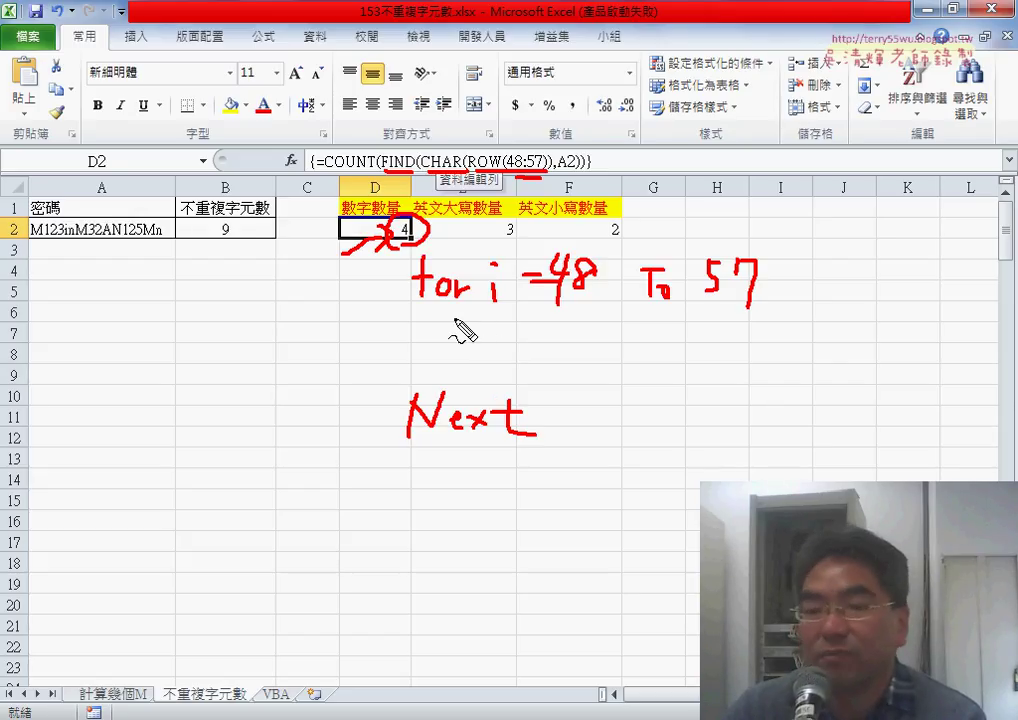
Sketch 'p = InStr(Chr(i), …)' referencing the A2 password, then clear the ink with Esc.
left_click_drag(453, 340, 455, 330)
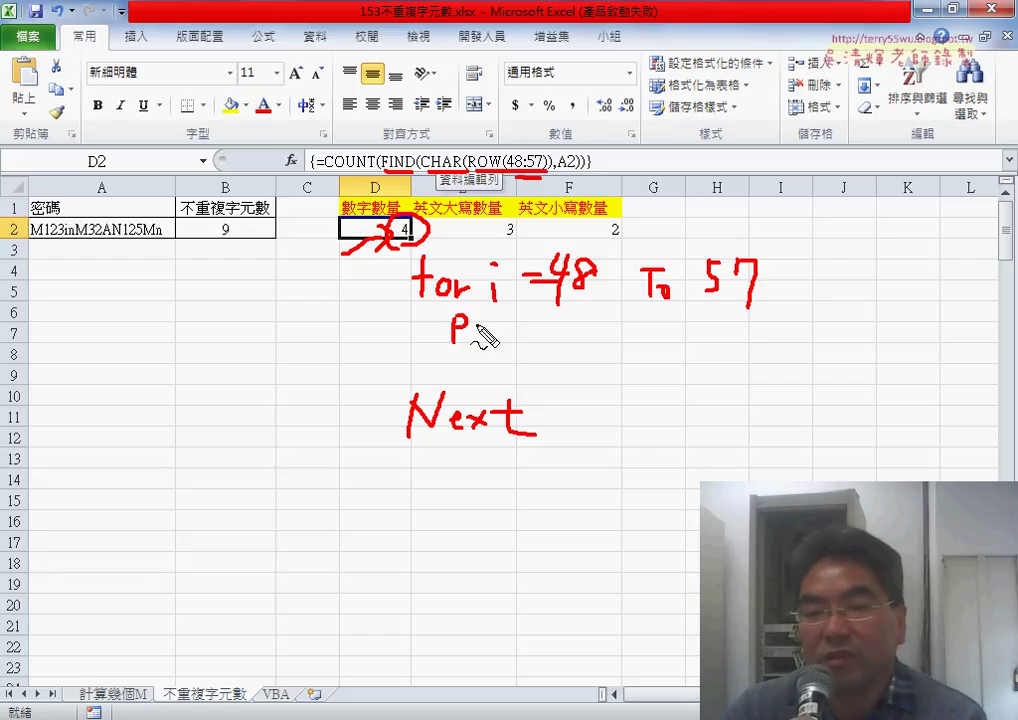
mouse_move(480, 326)
left_mouse_down()
mouse_move(522, 343)
mouse_move(562, 324)
mouse_move(560, 342)
mouse_move(579, 329)
mouse_move(577, 345)
mouse_move(612, 328)
mouse_move(611, 343)
left_mouse_up()
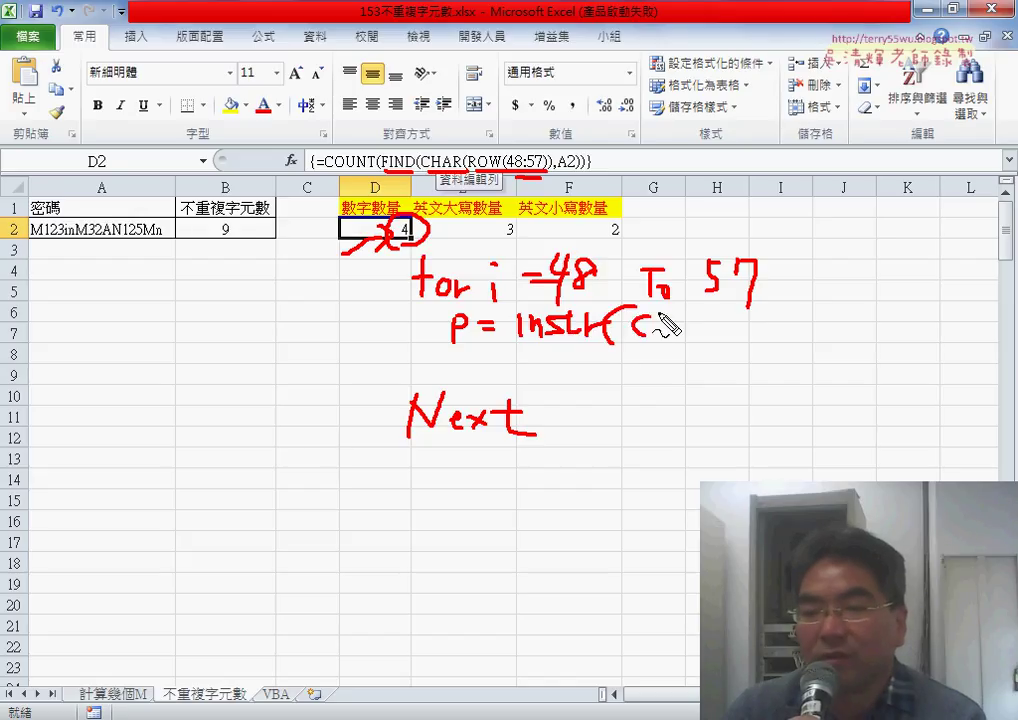
mouse_move(657, 330)
left_mouse_down()
mouse_move(680, 345)
mouse_move(690, 330)
mouse_move(685, 340)
mouse_move(726, 352)
left_mouse_up()
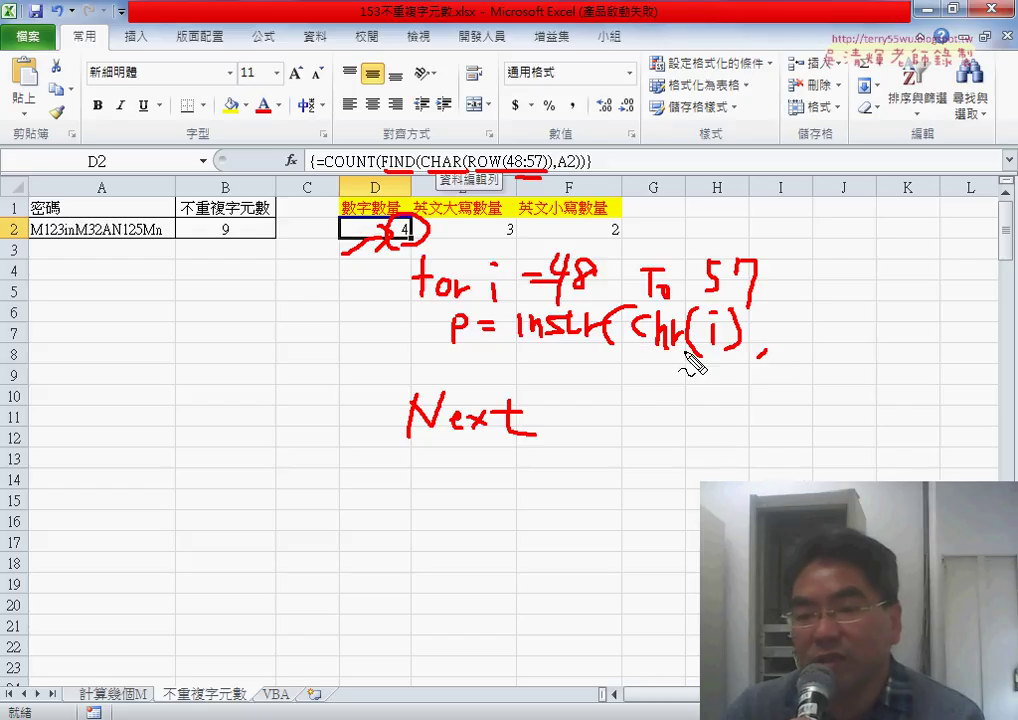
left_click_drag(626, 337, 758, 352)
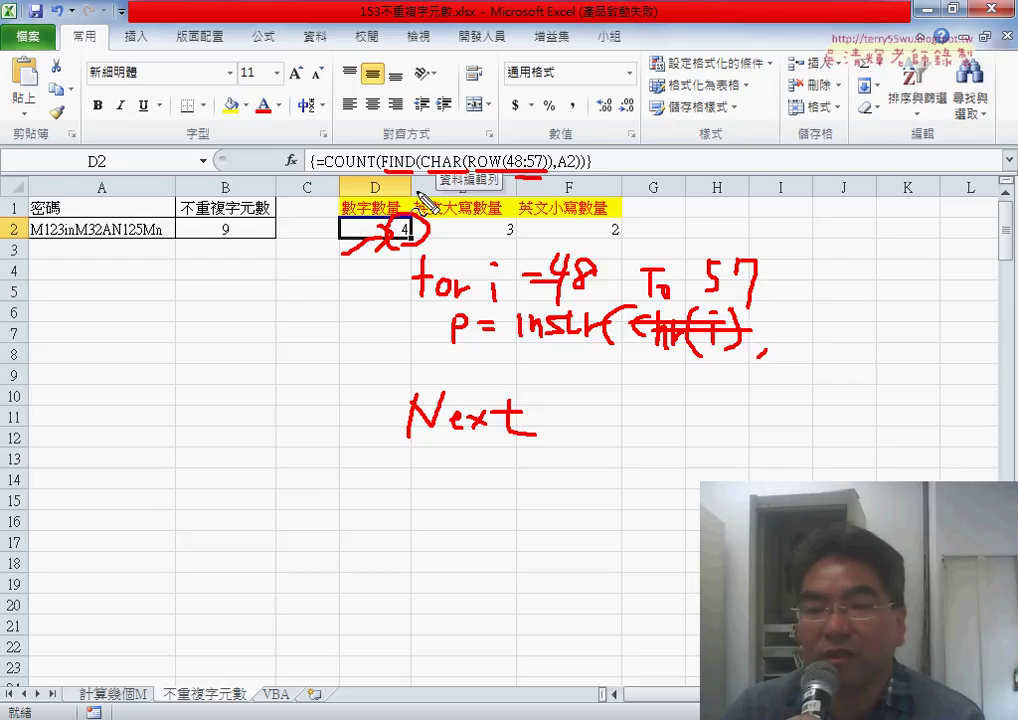
left_click_drag(40, 240, 45, 218)
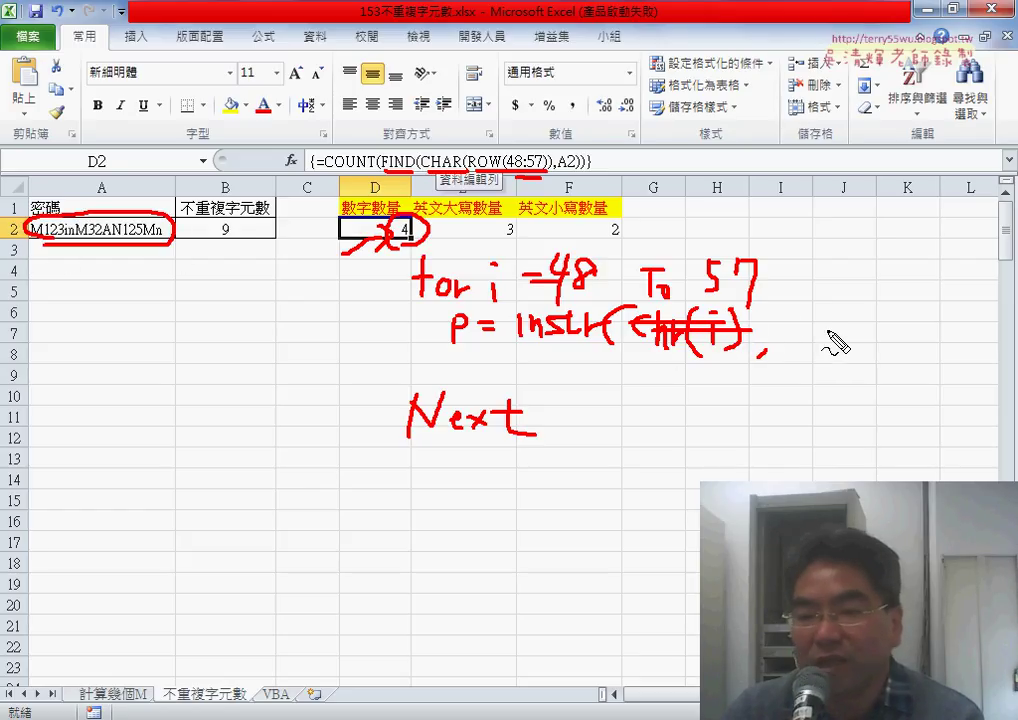
mouse_move(843, 309)
left_mouse_down()
mouse_move(858, 330)
mouse_move(843, 346)
left_mouse_up()
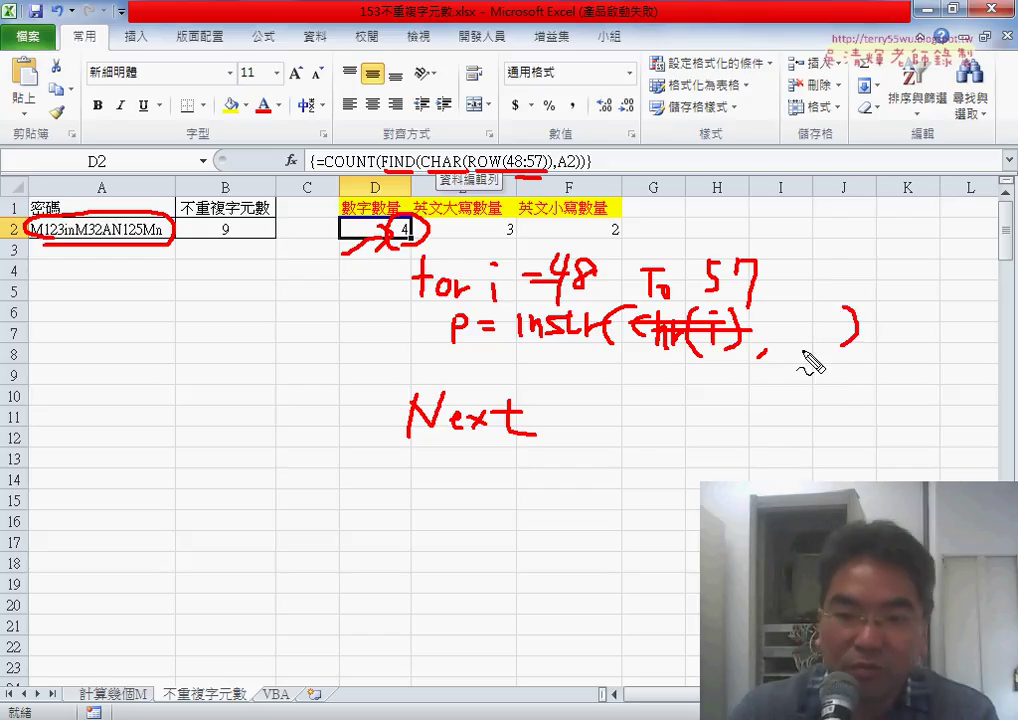
key("Escape")
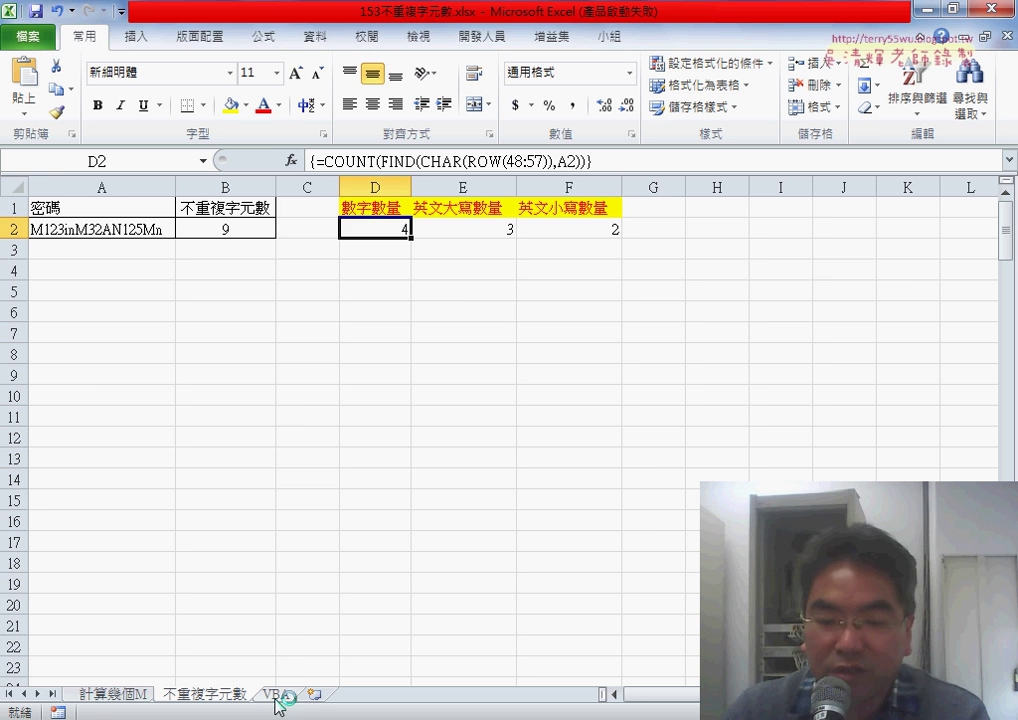
Open the 不重複字元數 macro in the Visual Basic editor and run it, writing 11 to B2.
left_click(283, 694)
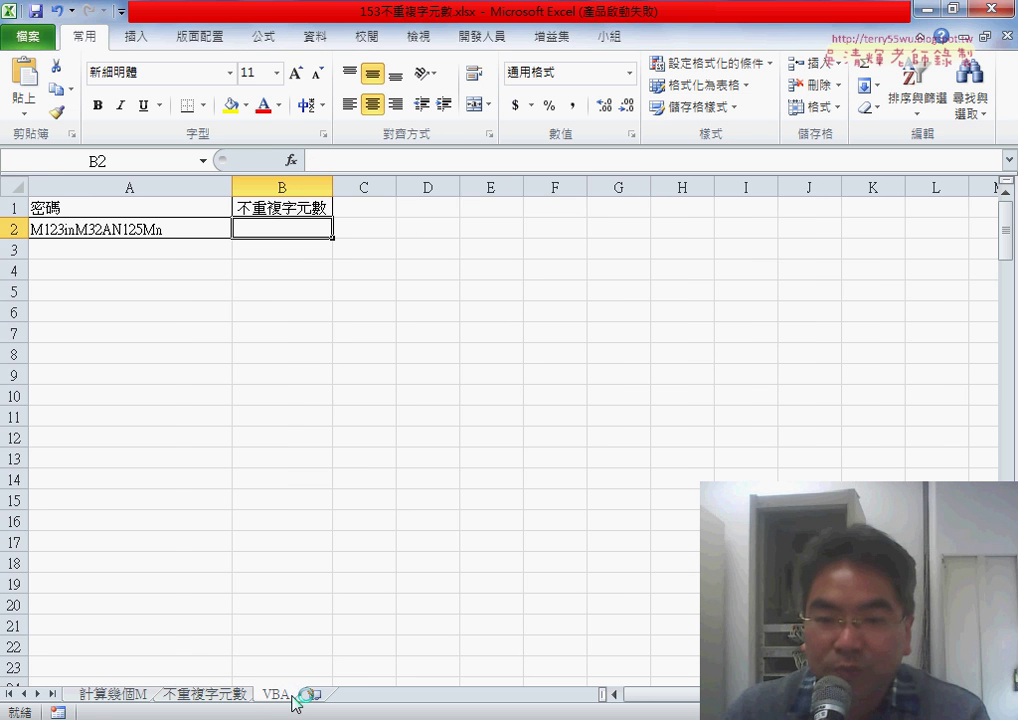
left_click(483, 36)
left_click(37, 85)
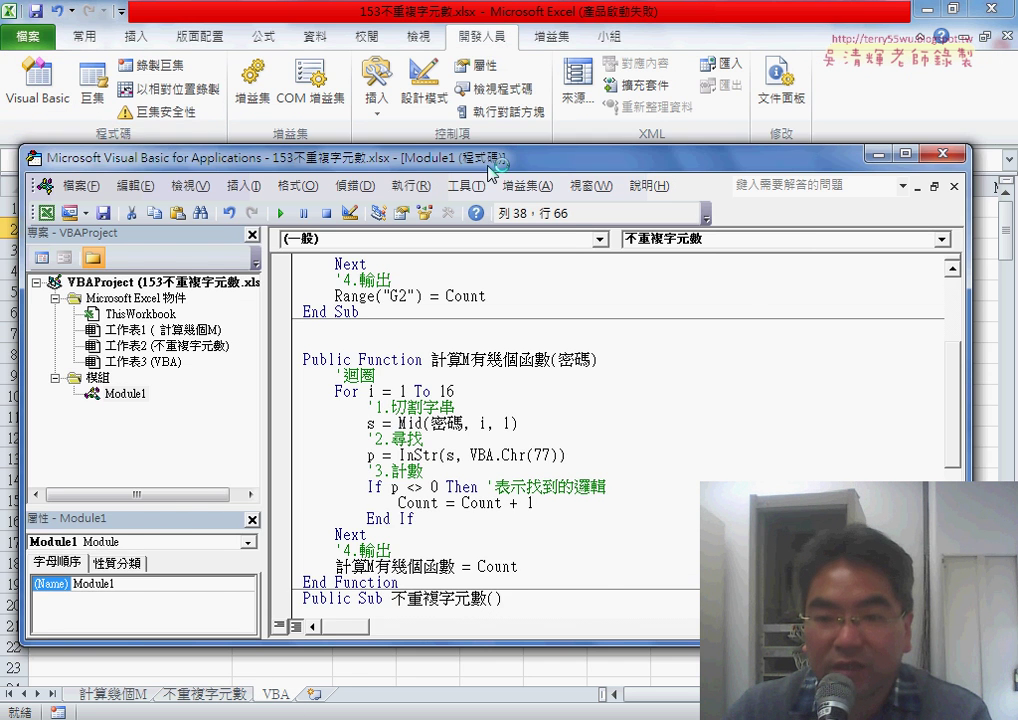
mouse_move(520, 152)
left_mouse_down()
mouse_move(700, 168)
mouse_move(826, 153)
left_mouse_up()
scroll(672, 168, "down", 5)
scroll(672, 168, "down", 2)
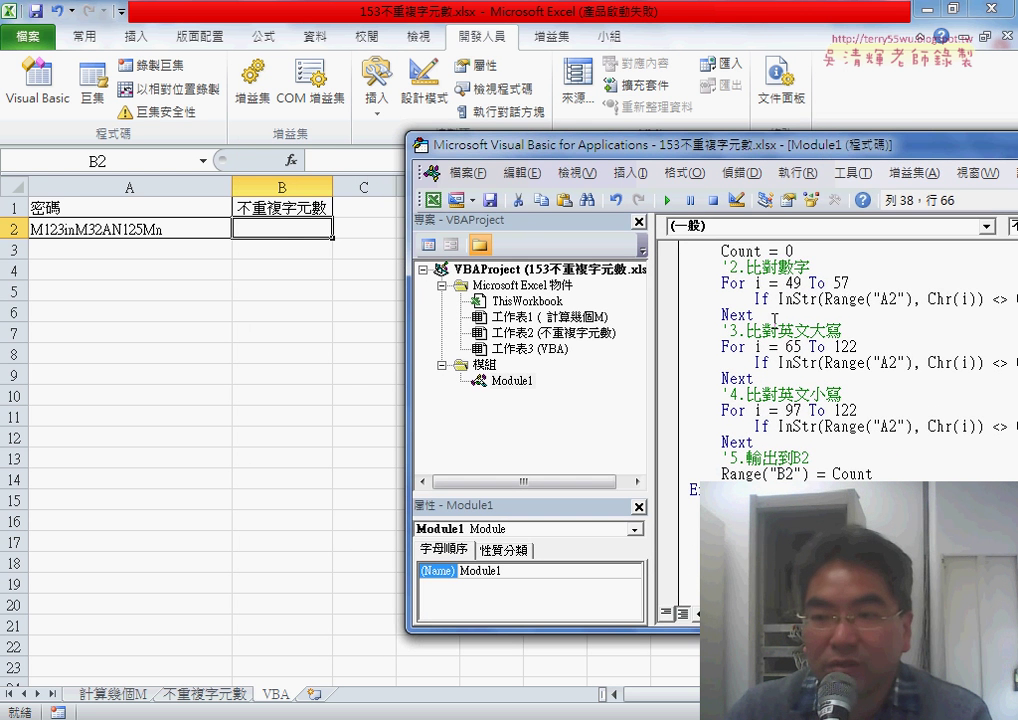
left_click(668, 200)
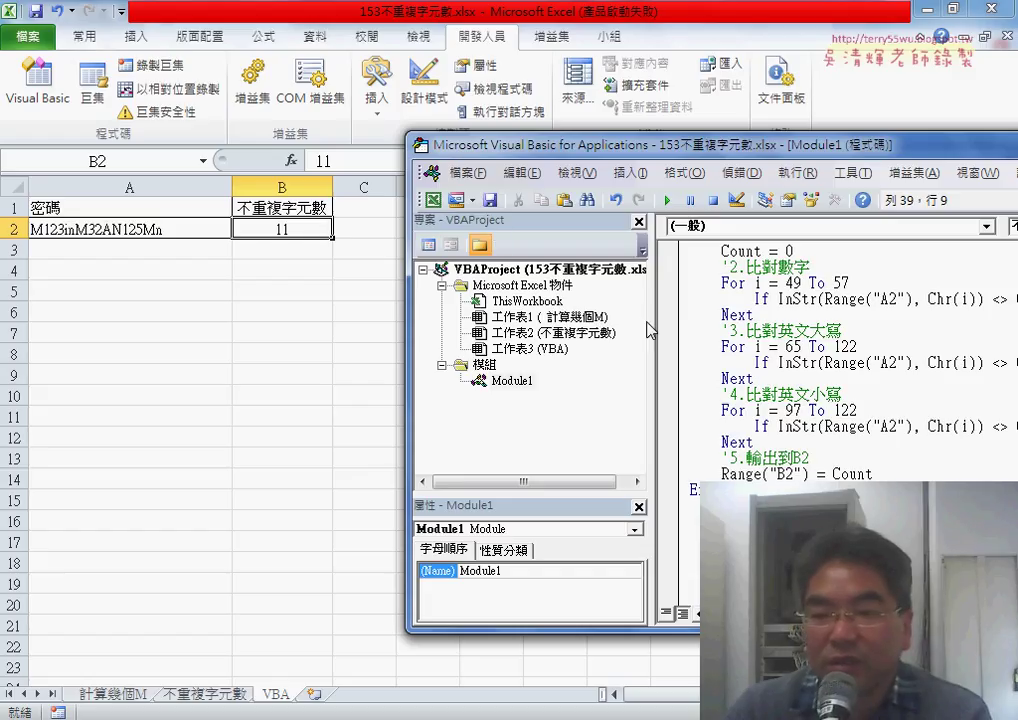
Widen the code pane to show full lines and mark the uppercase and lowercase loops.
left_click_drag(651, 330, 538, 330)
left_click_drag(626, 154, 478, 152)
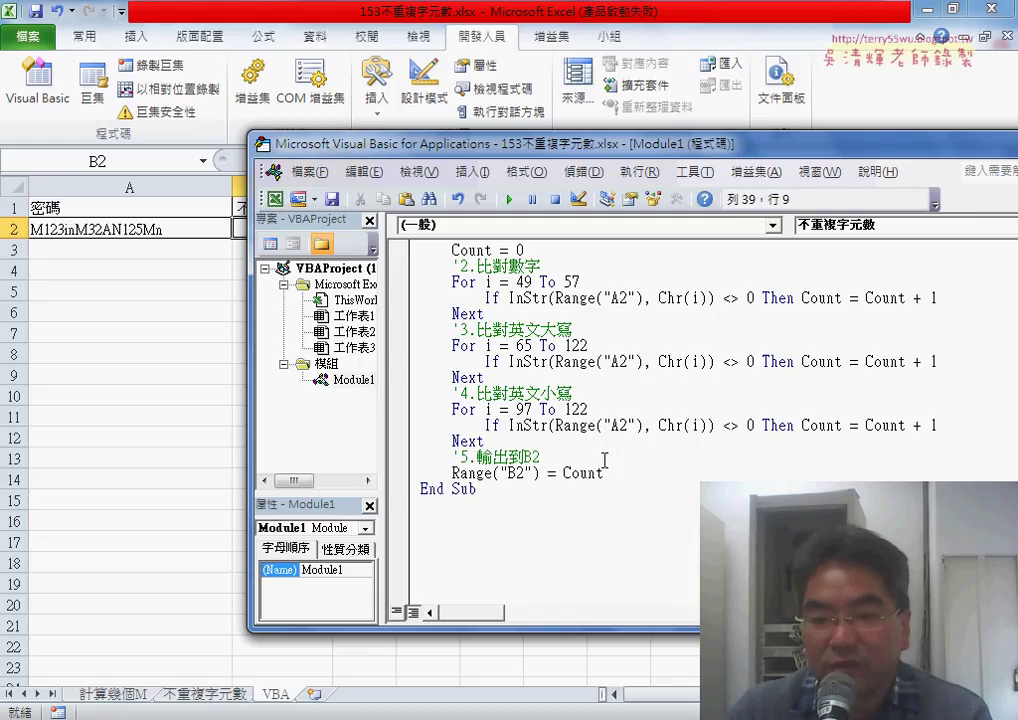
left_click_drag(519, 437, 415, 330)
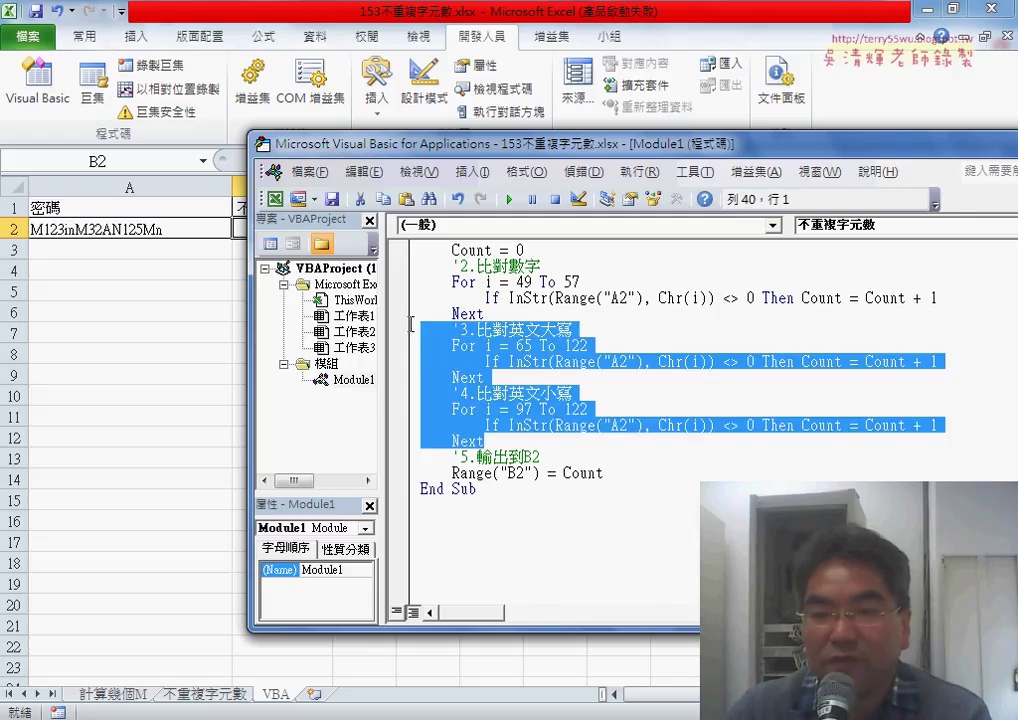
Delete the uppercase and lowercase loop blocks from the macro code.
key("Delete")
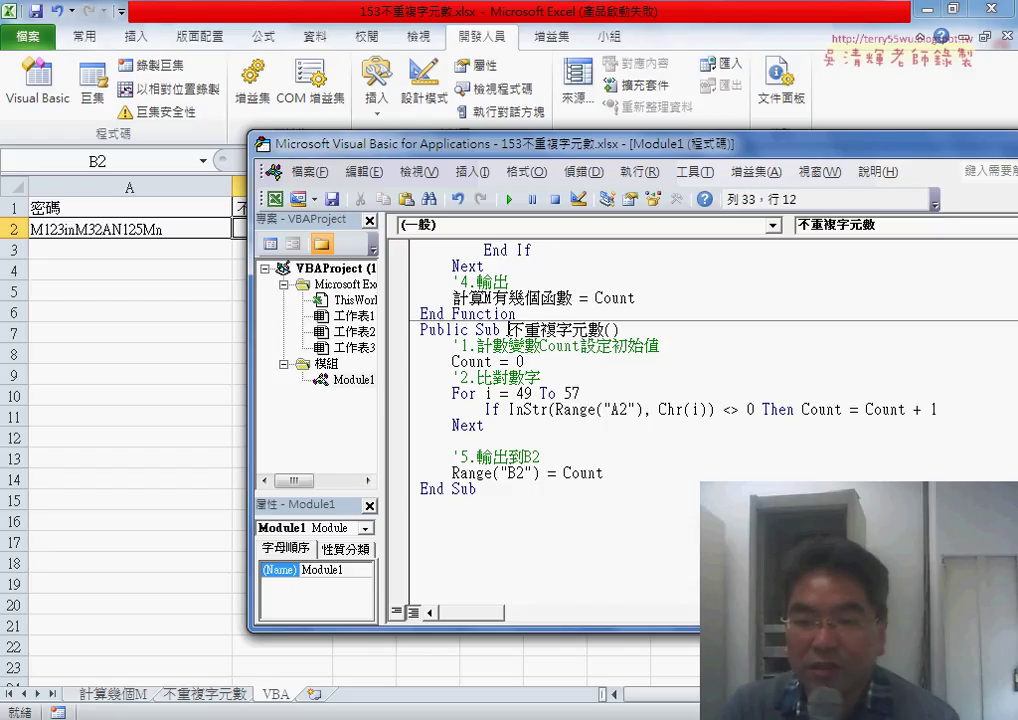
left_click_drag(508, 329, 588, 330)
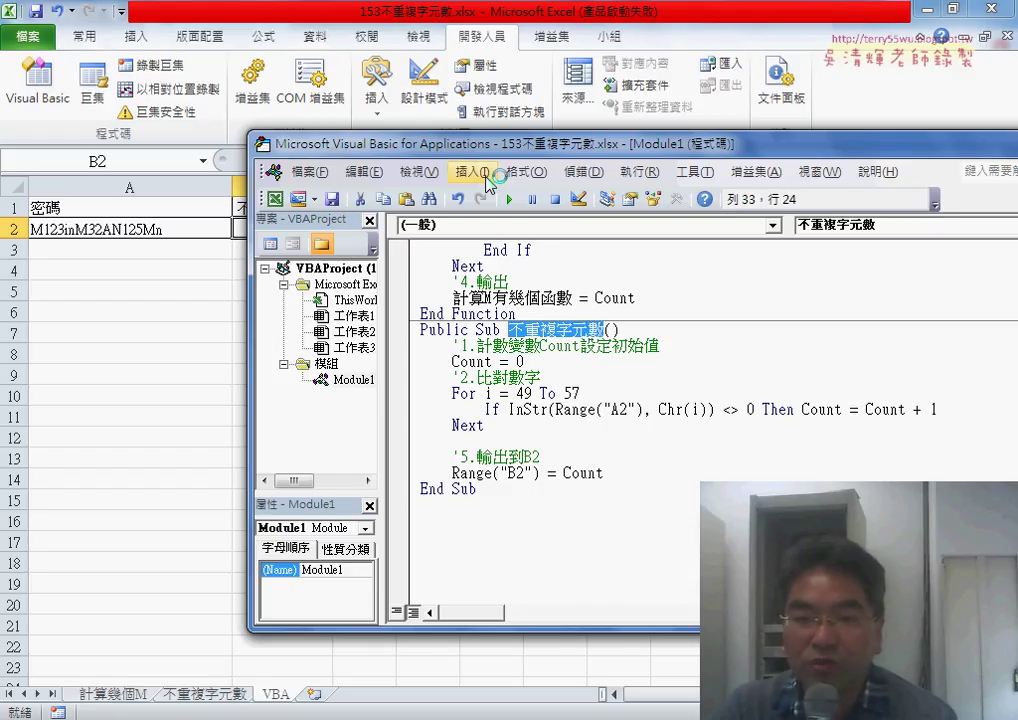
left_click_drag(480, 148, 484, 178)
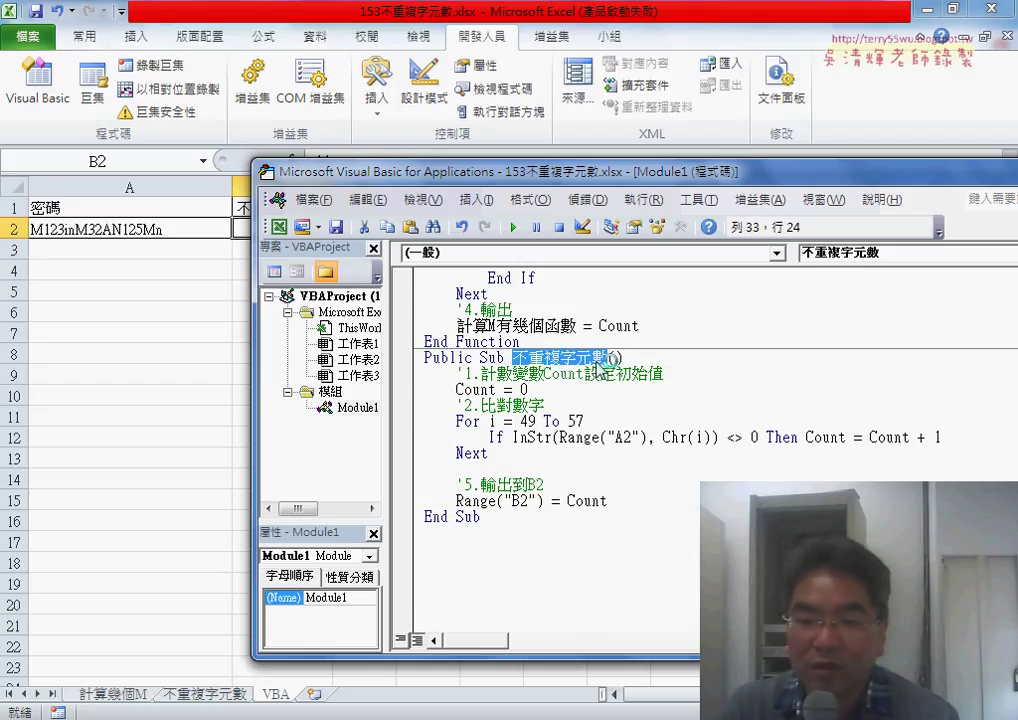
left_click_drag(528, 390, 457, 390)
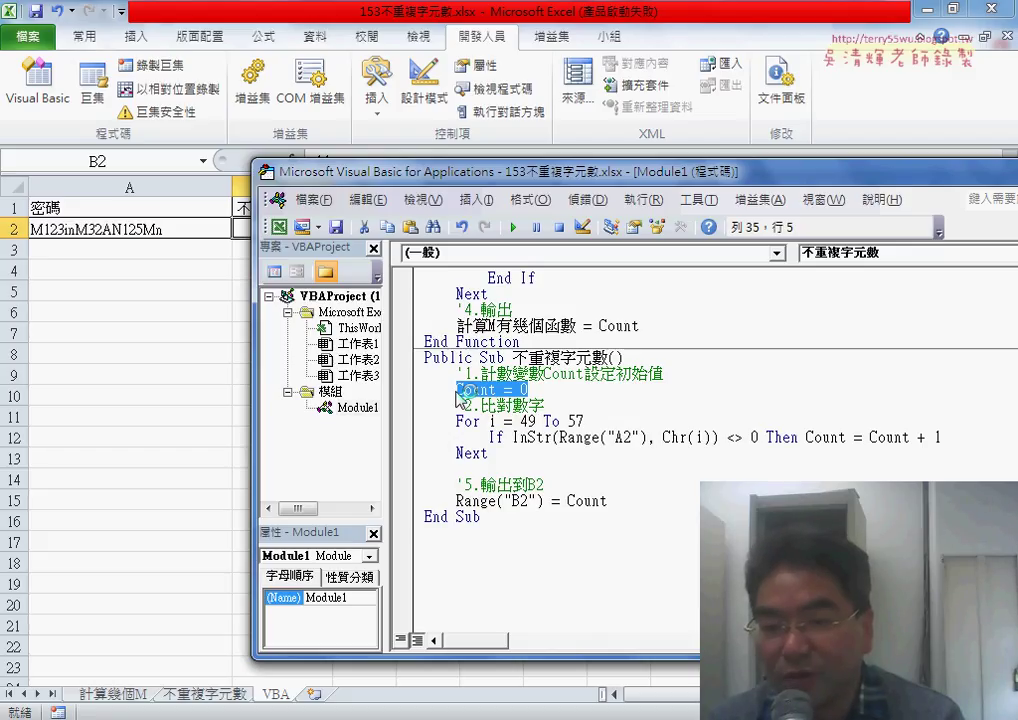
Re-enter an indented Count = 0 line below the first comment.
key("Delete")
key("BackSpace")
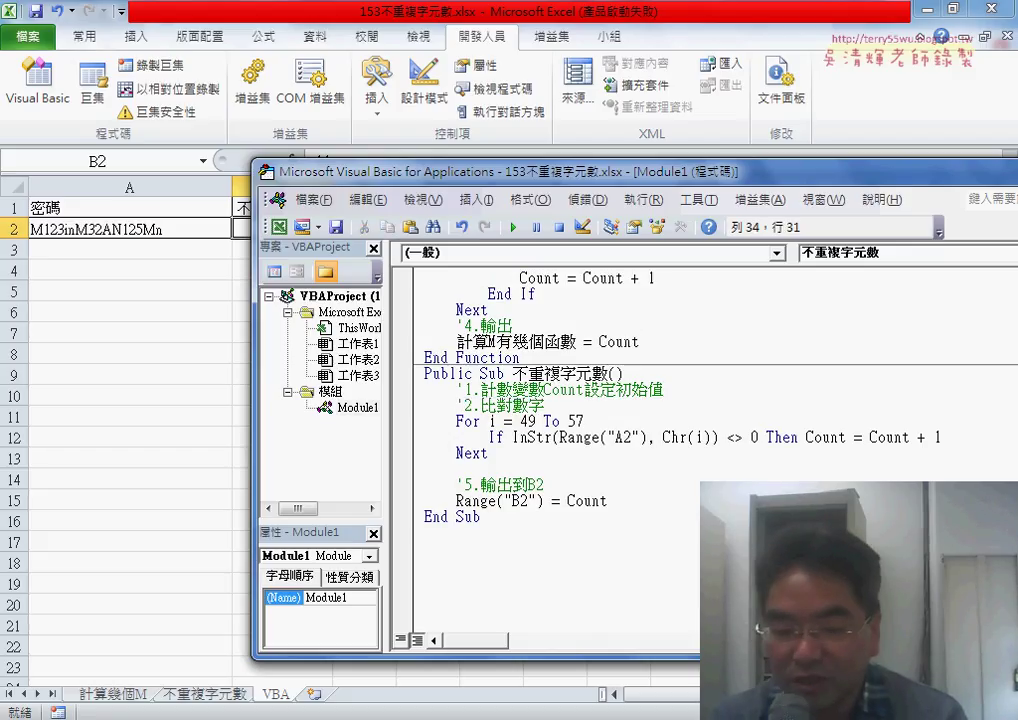
key("Return")
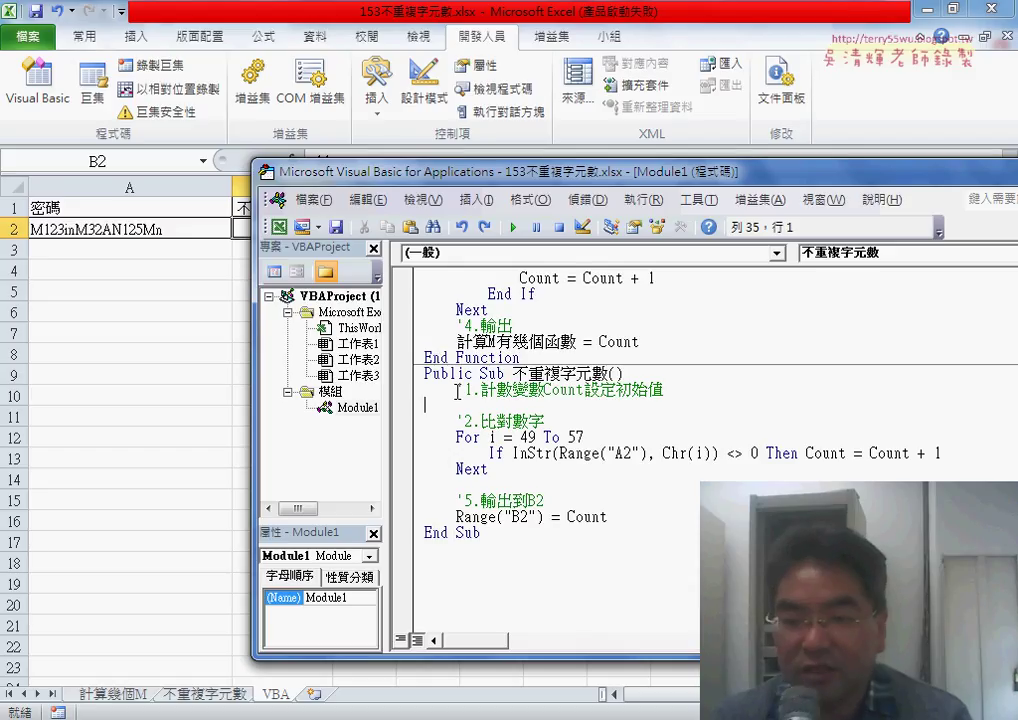
key("Tab")
type("Count = 0")
key("shift+Home")
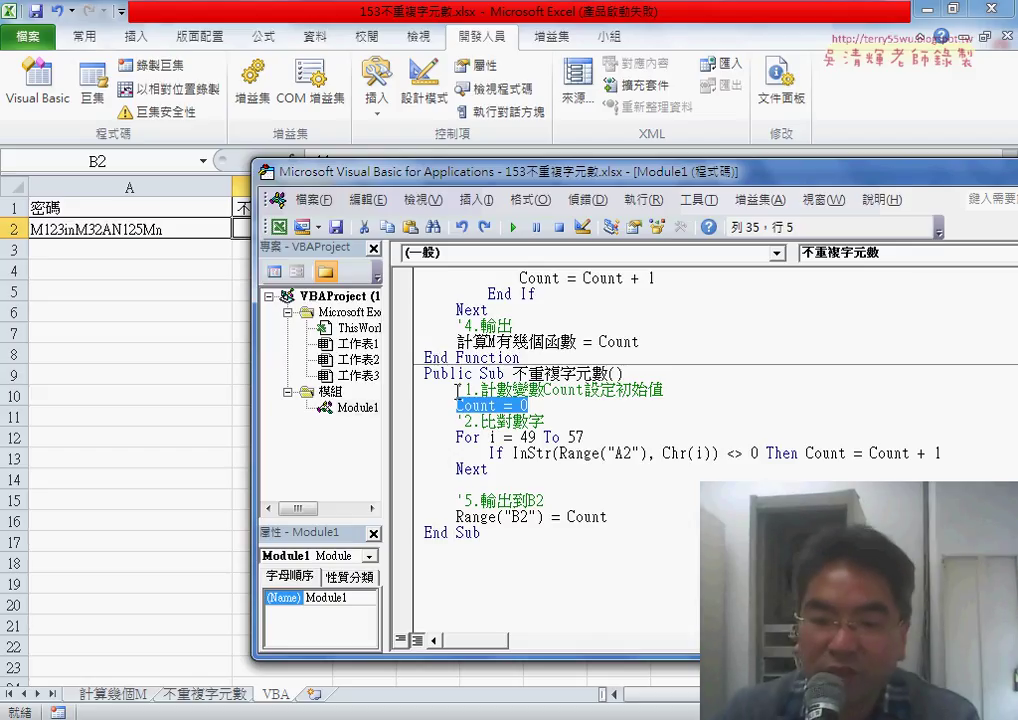
Place the caret after 49 in the digit loop and check the reference code document.
left_click(537, 437)
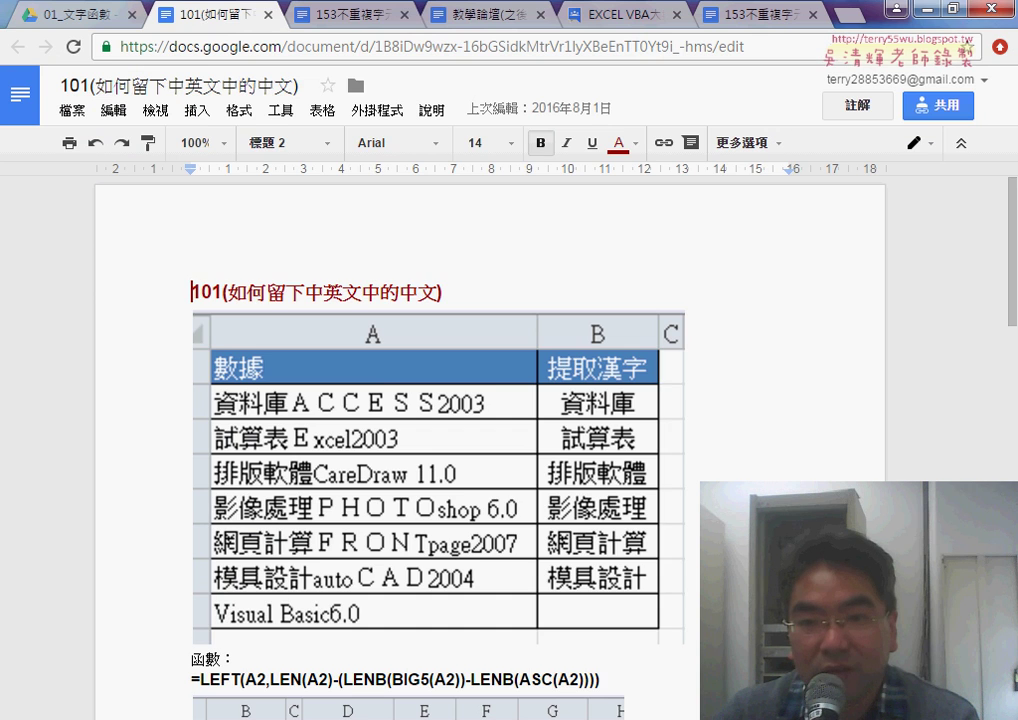
left_click(315, 14)
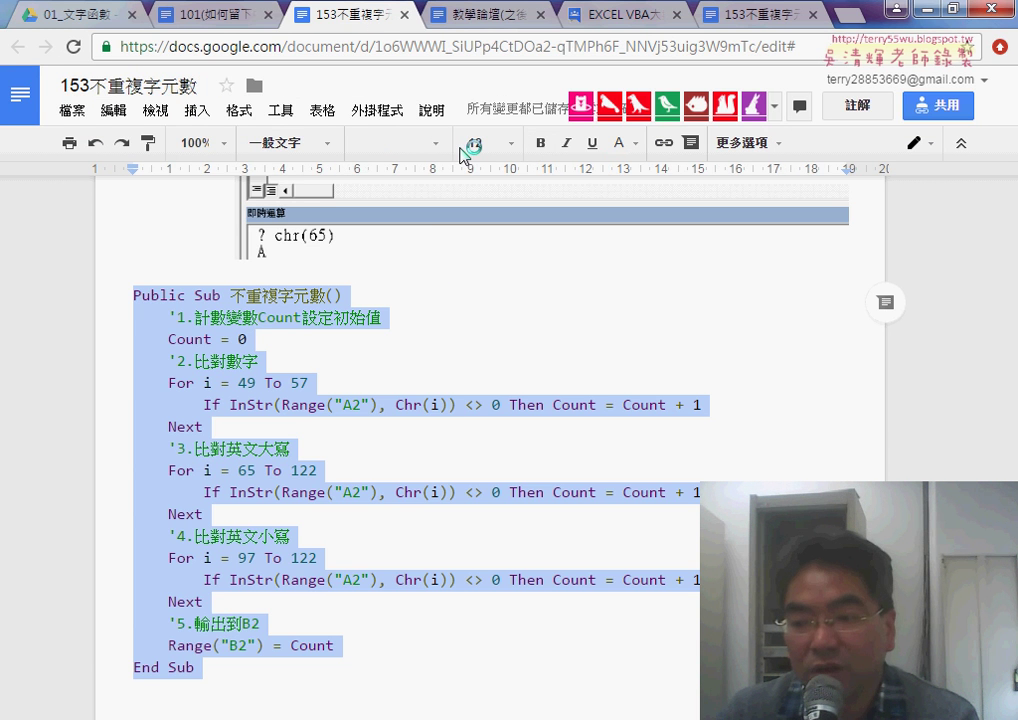
left_click(956, 8)
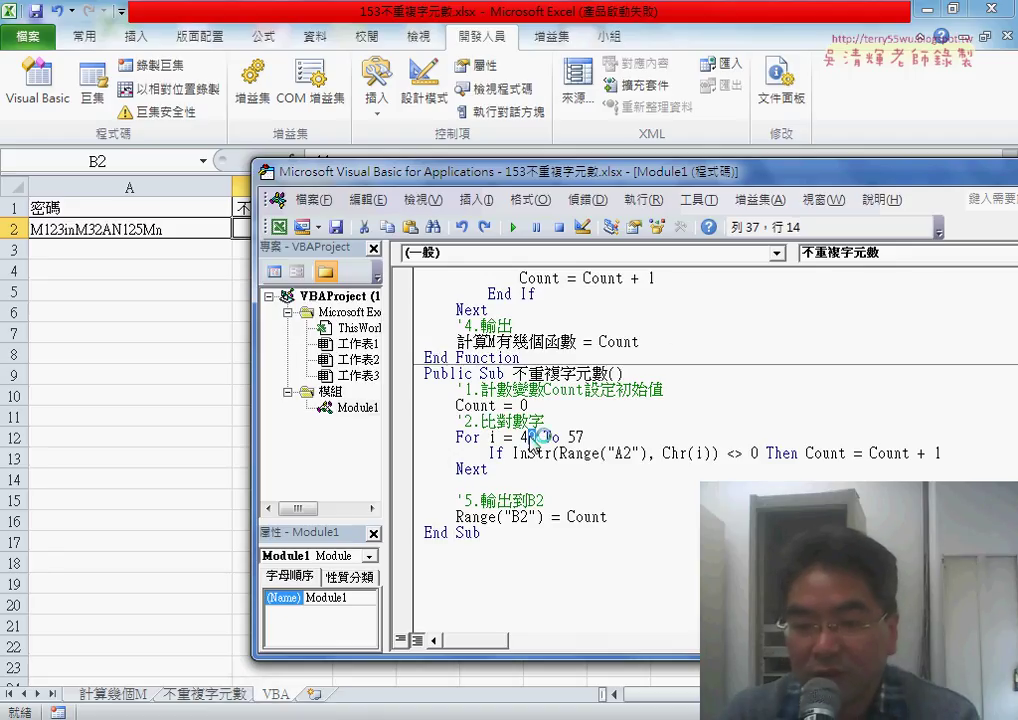
Change the digit loop start from 49 to 48 and open an indented line inside it.
type("8")
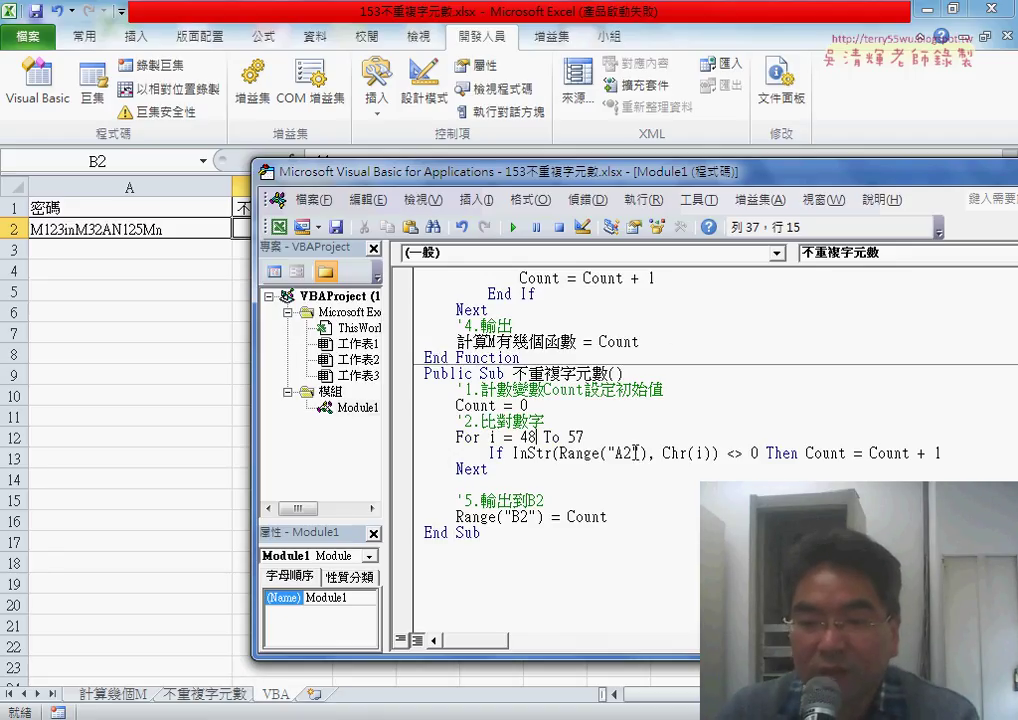
key("End")
key("Return")
key("Tab")
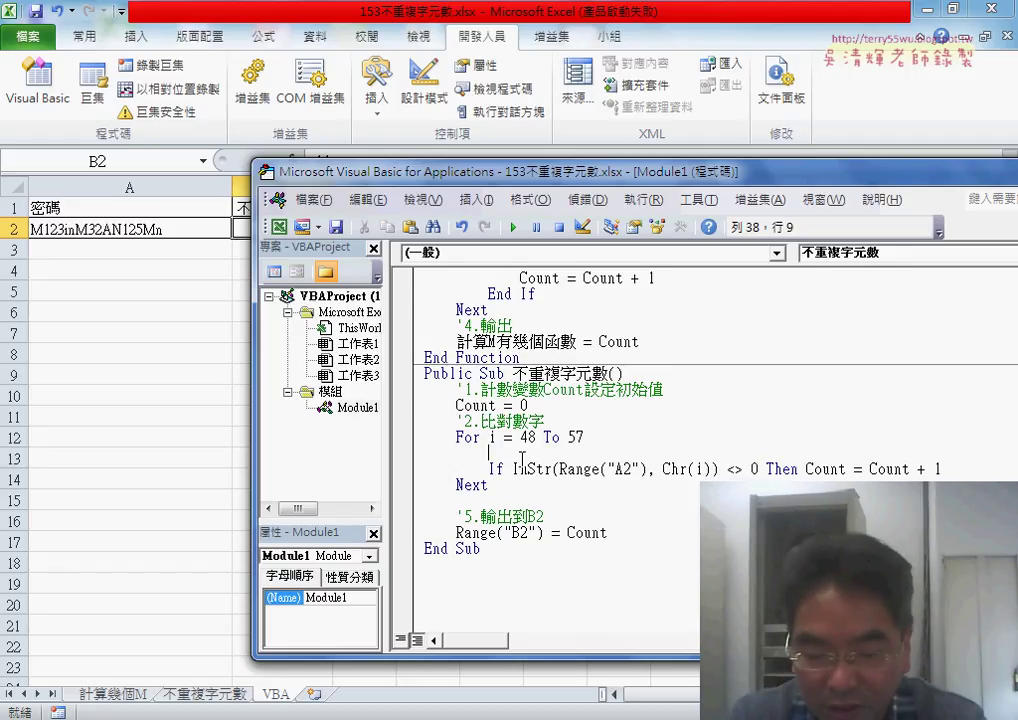
Write p = InStr(Chr(i), Range("A2")) on the new line, dismissing the interim compile error.
type("p=")
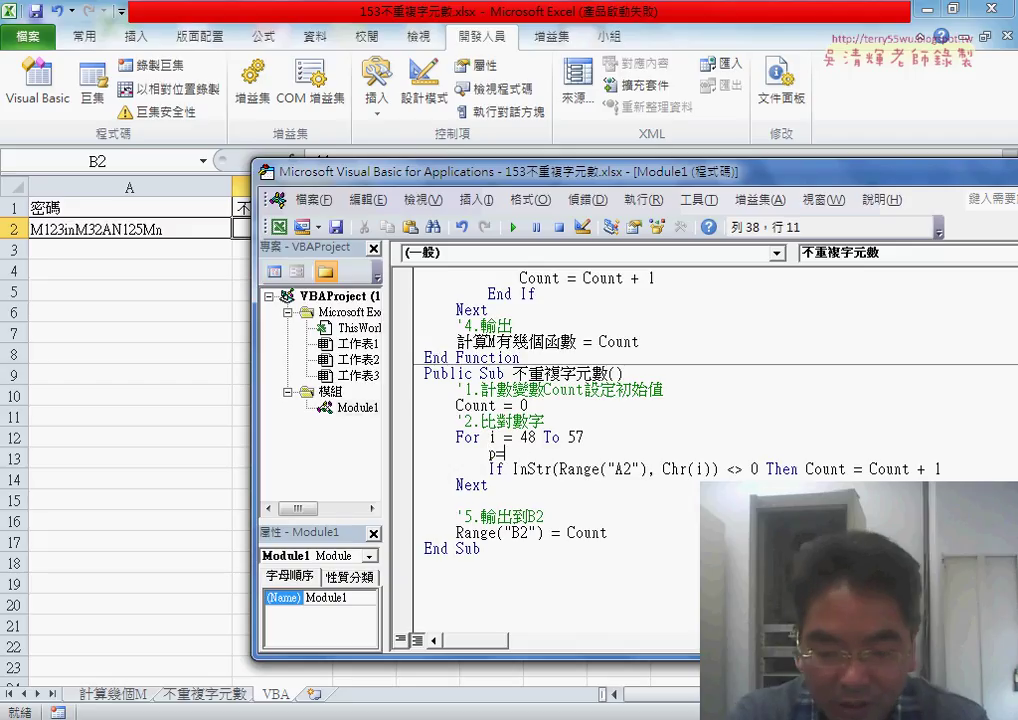
type("instr")
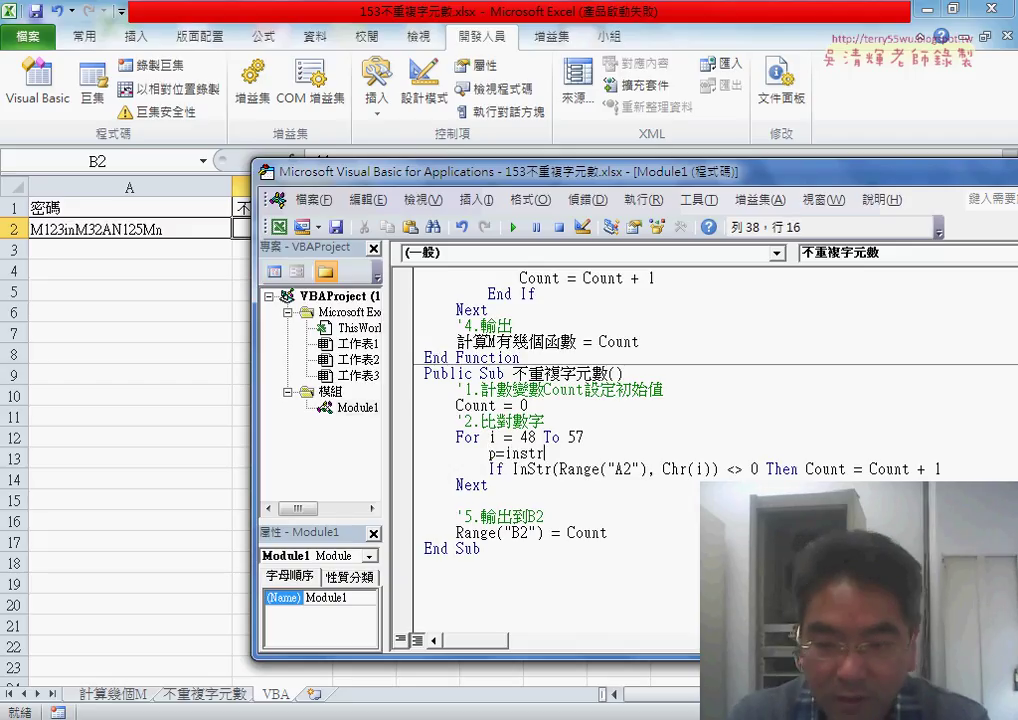
type("(")
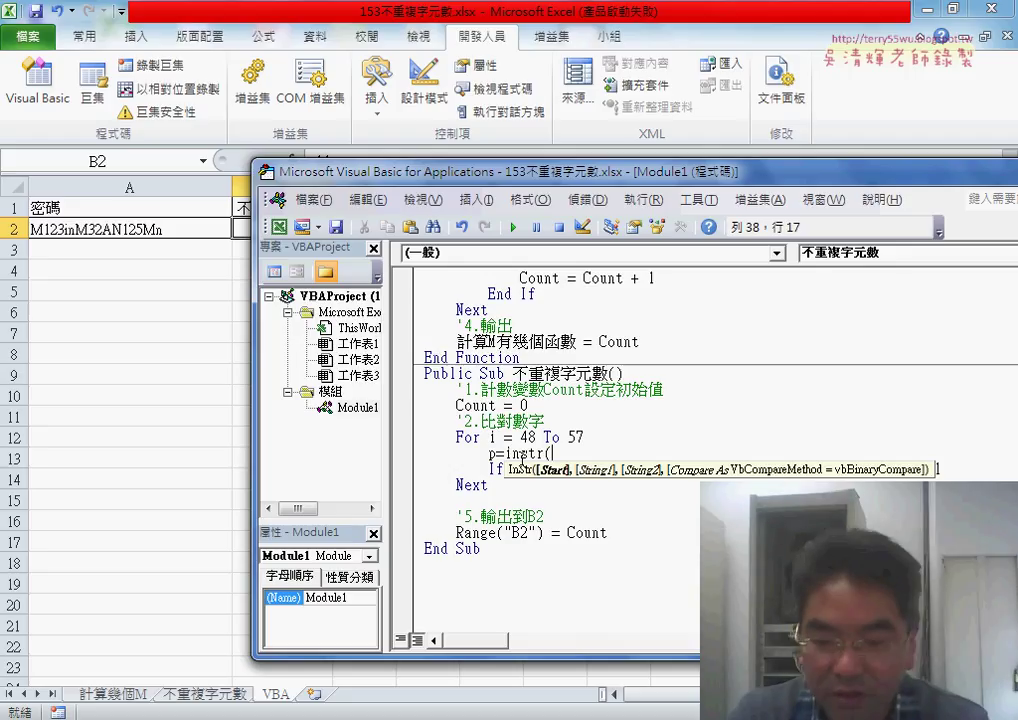
left_click(725, 405)
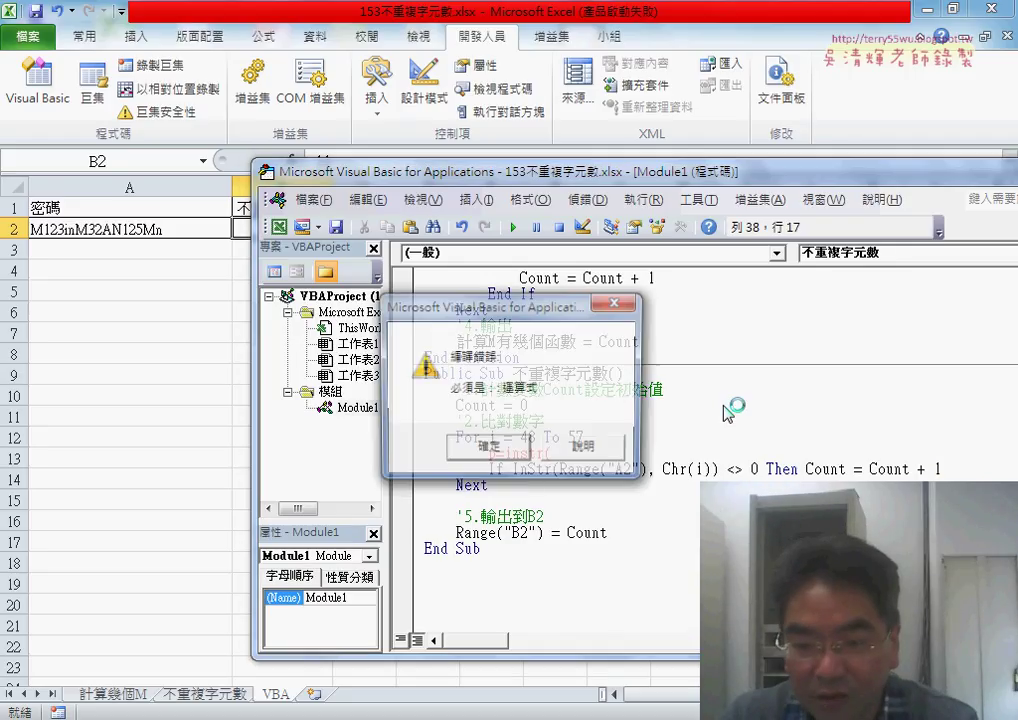
left_click(529, 390)
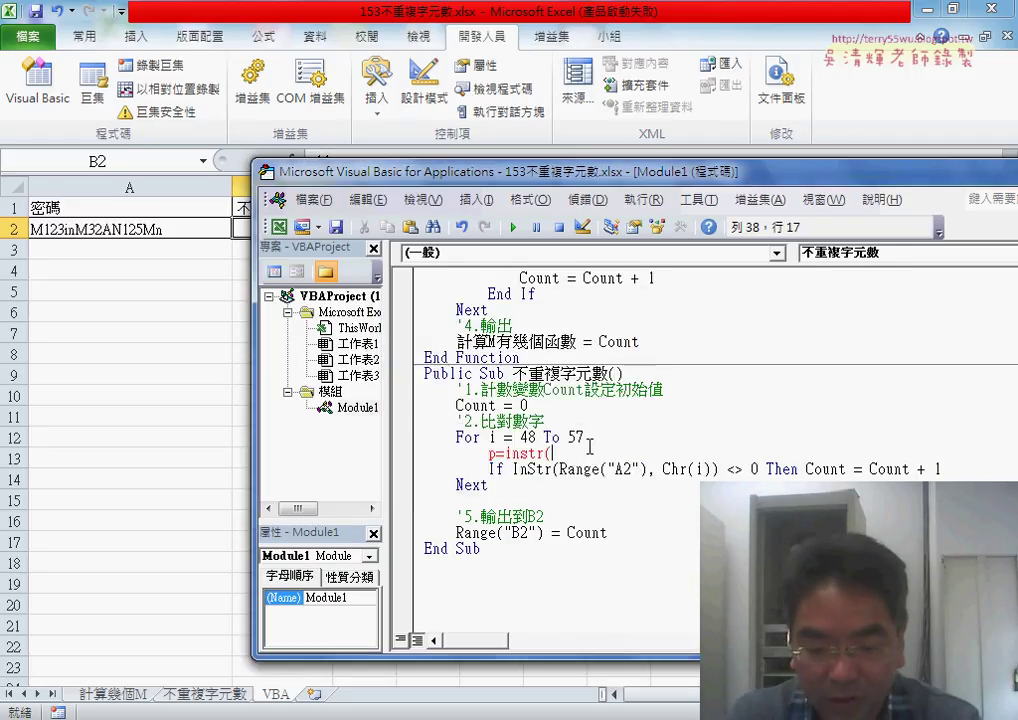
type("chr(")
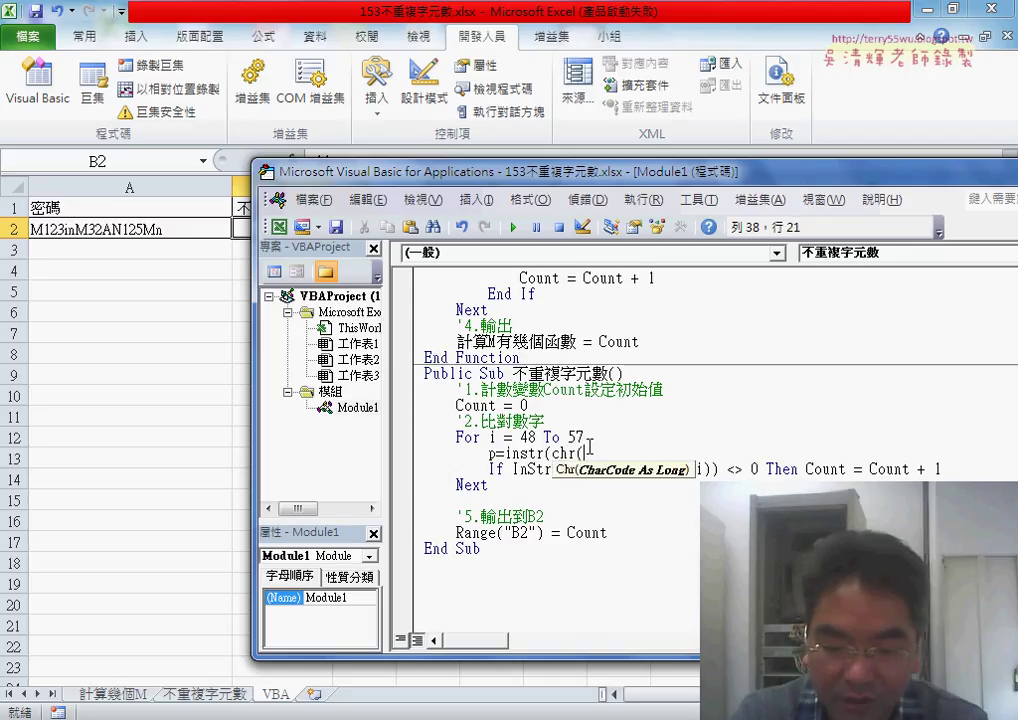
type("i)")
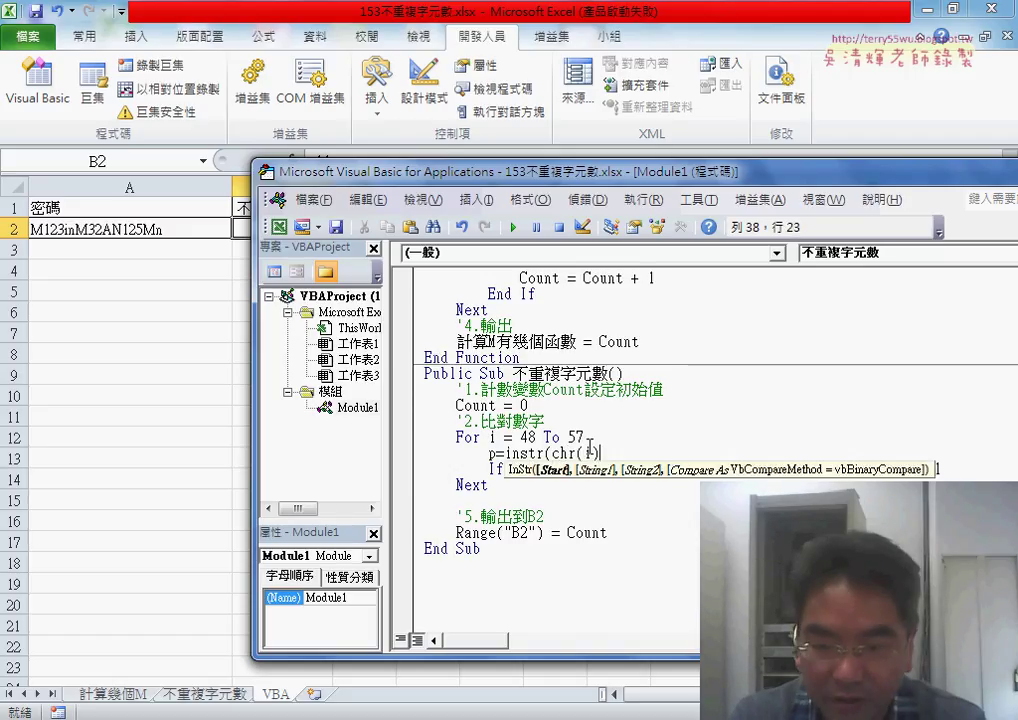
type(",")
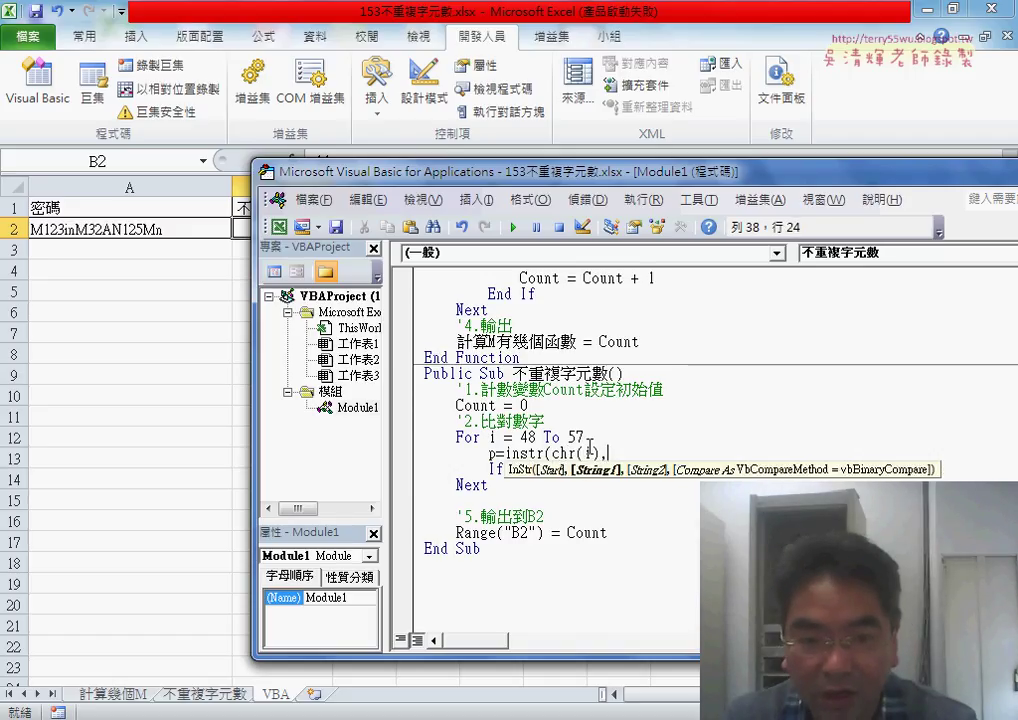
type("ran")
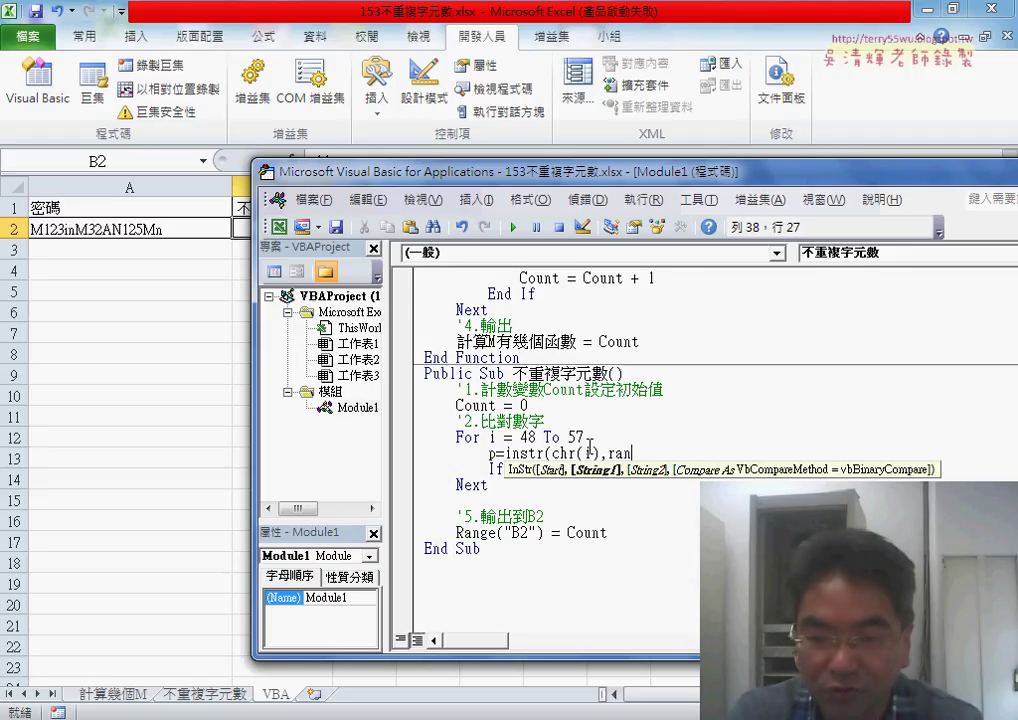
type("ge(")
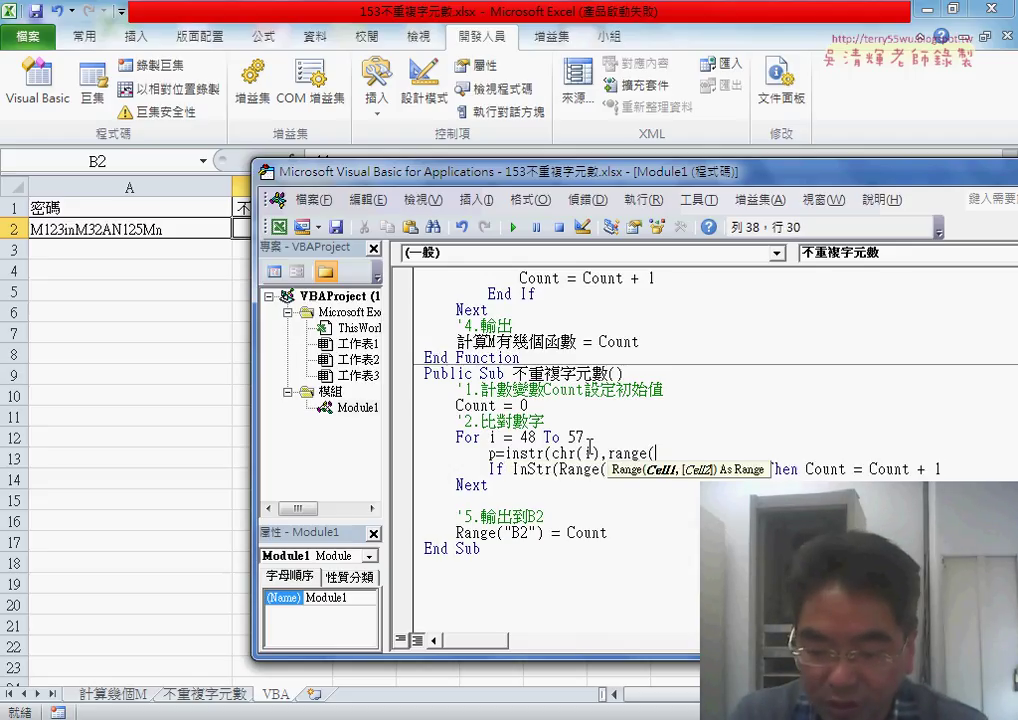
type("\"A")
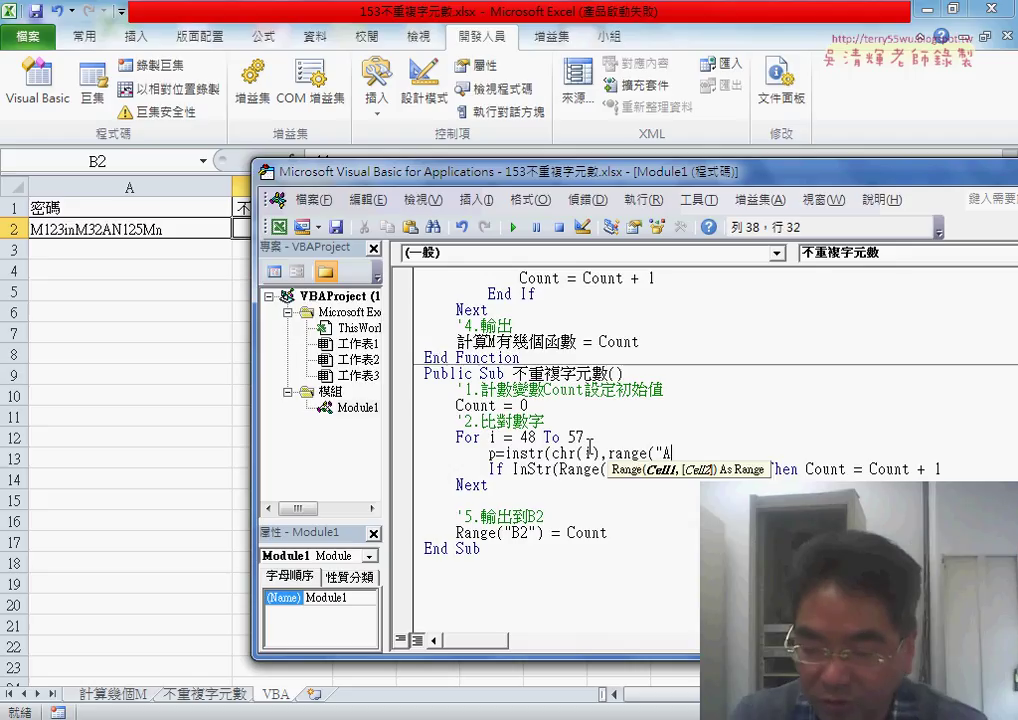
type("2\")")
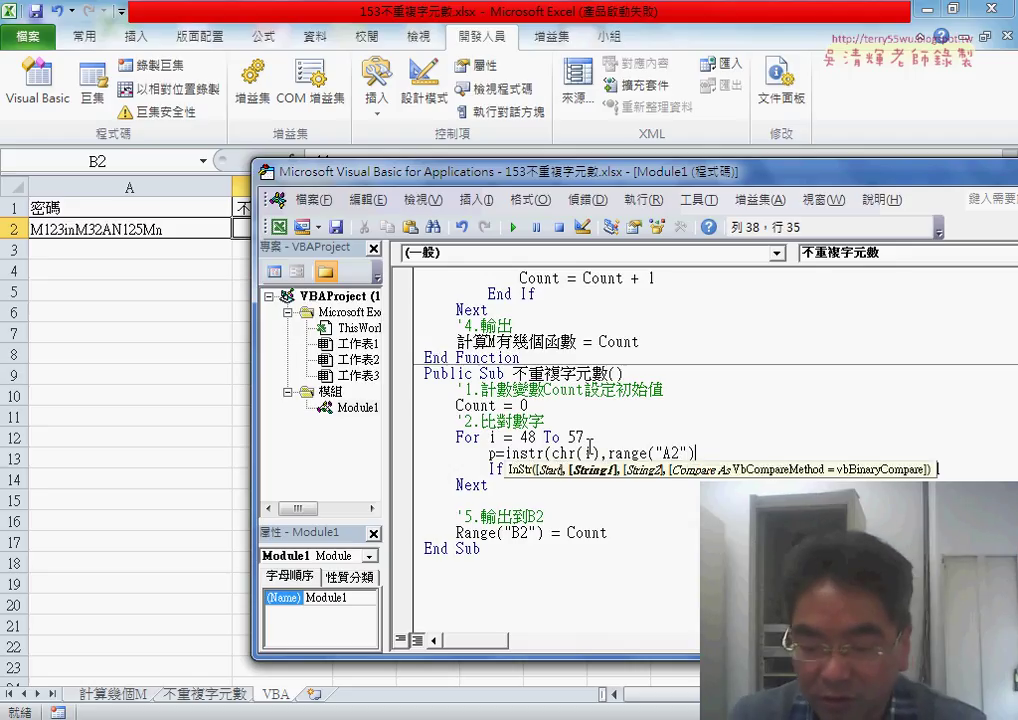
left_click(587, 530)
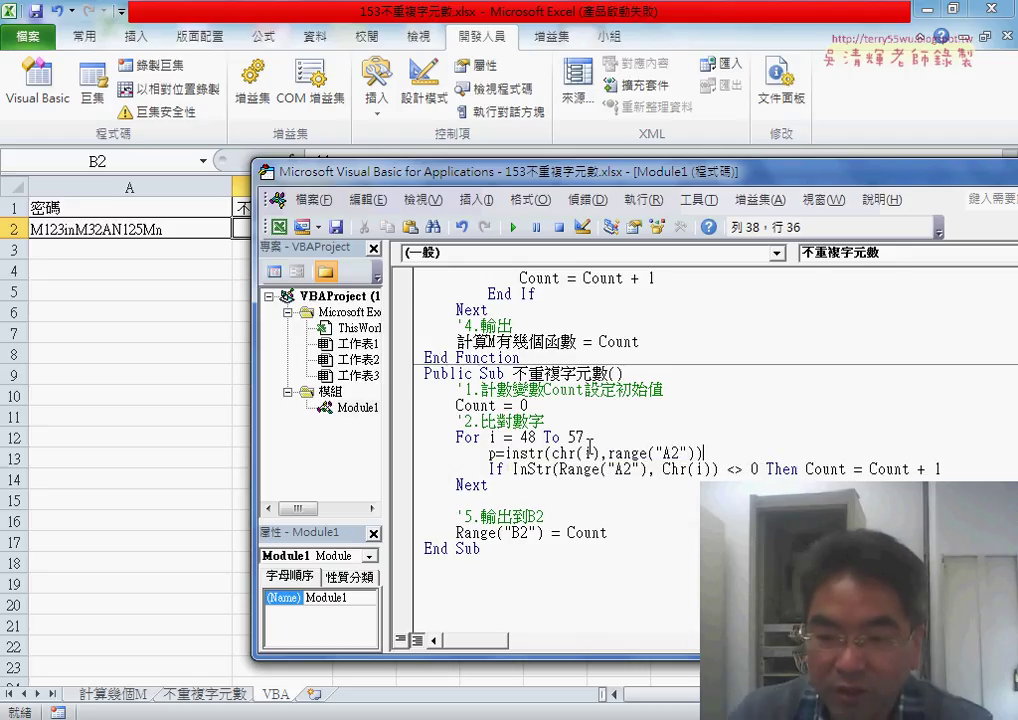
left_click_drag(727, 453, 488, 453)
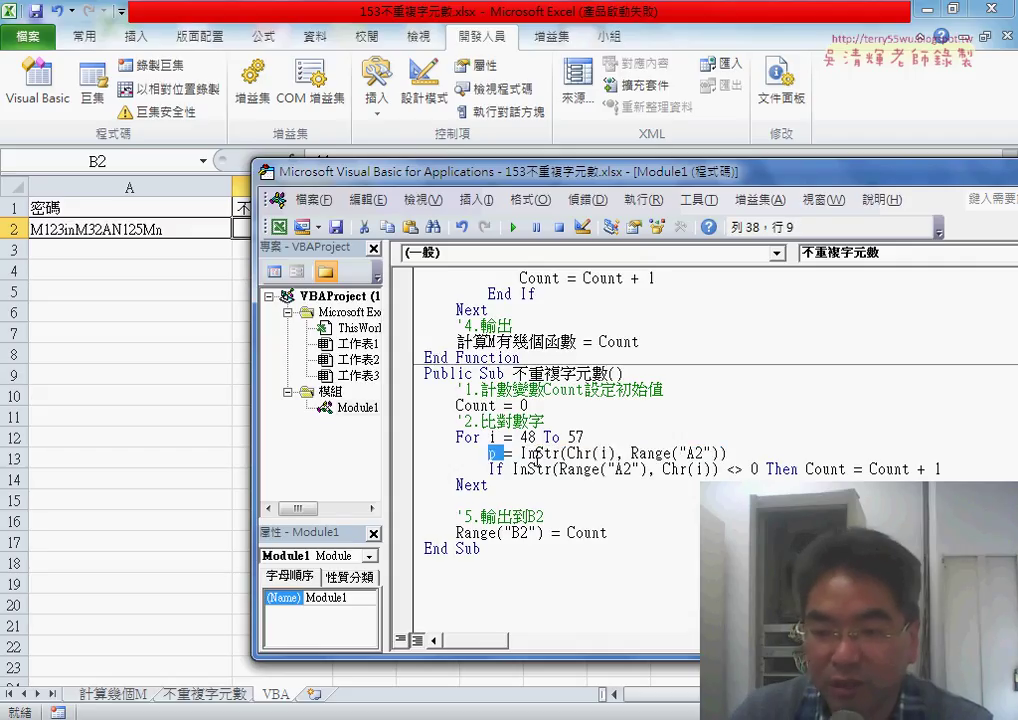
Replace the one-line InStr If with If p <> 0 Then, Count = Count + 1, End If.
left_click(944, 468)
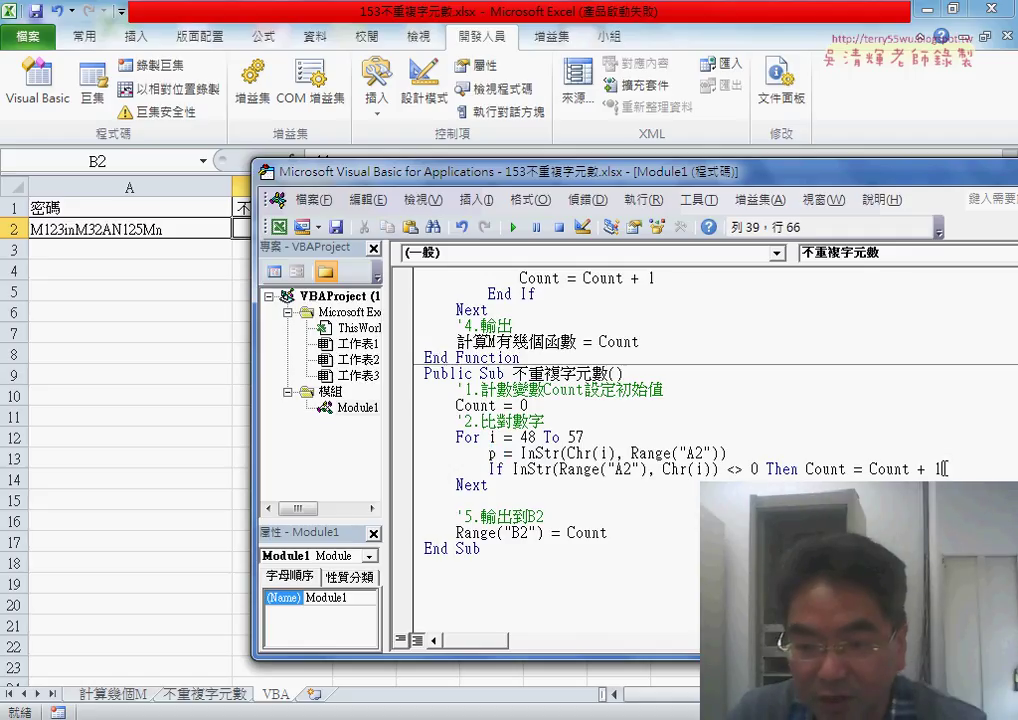
left_click_drag(944, 468, 490, 472)
left_click(544, 471)
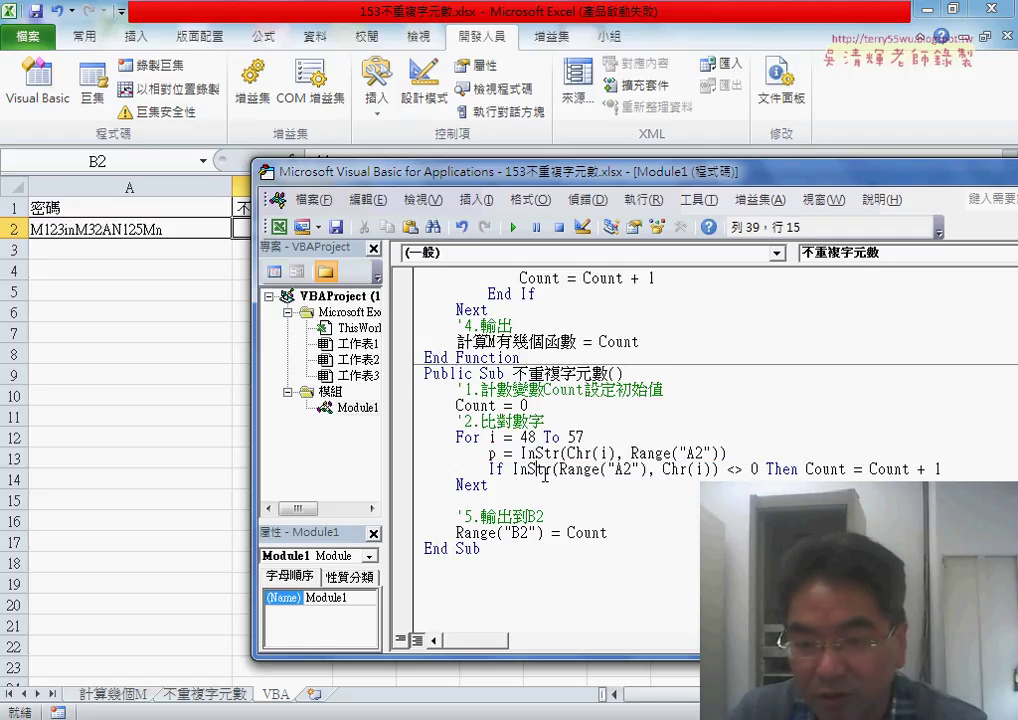
left_click_drag(490, 468, 950, 470)
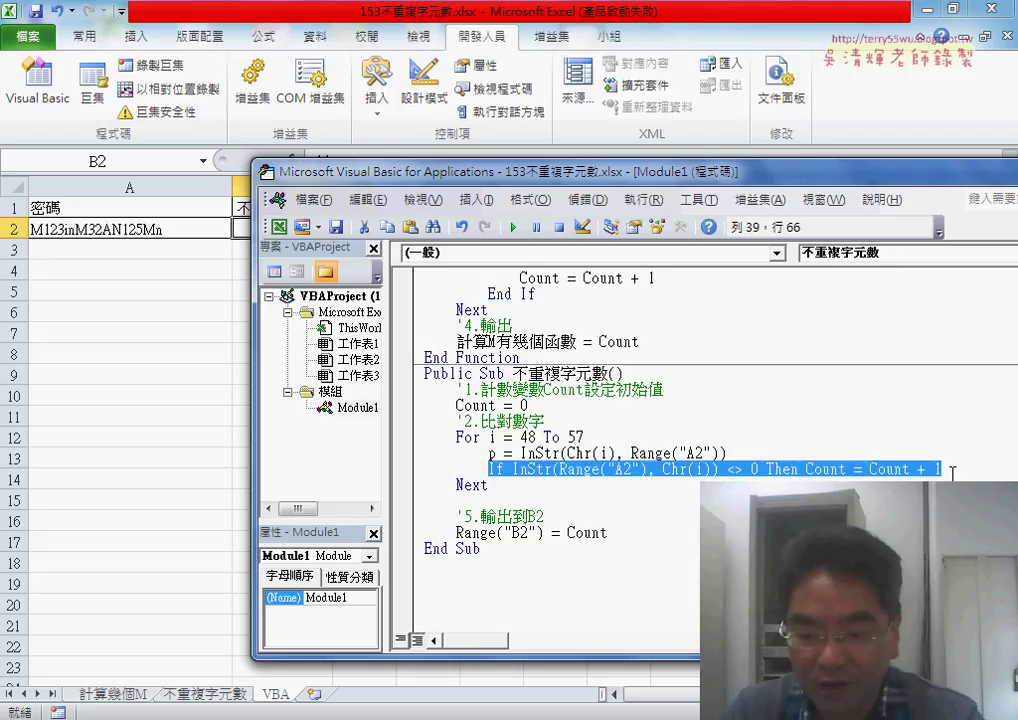
type("if ")
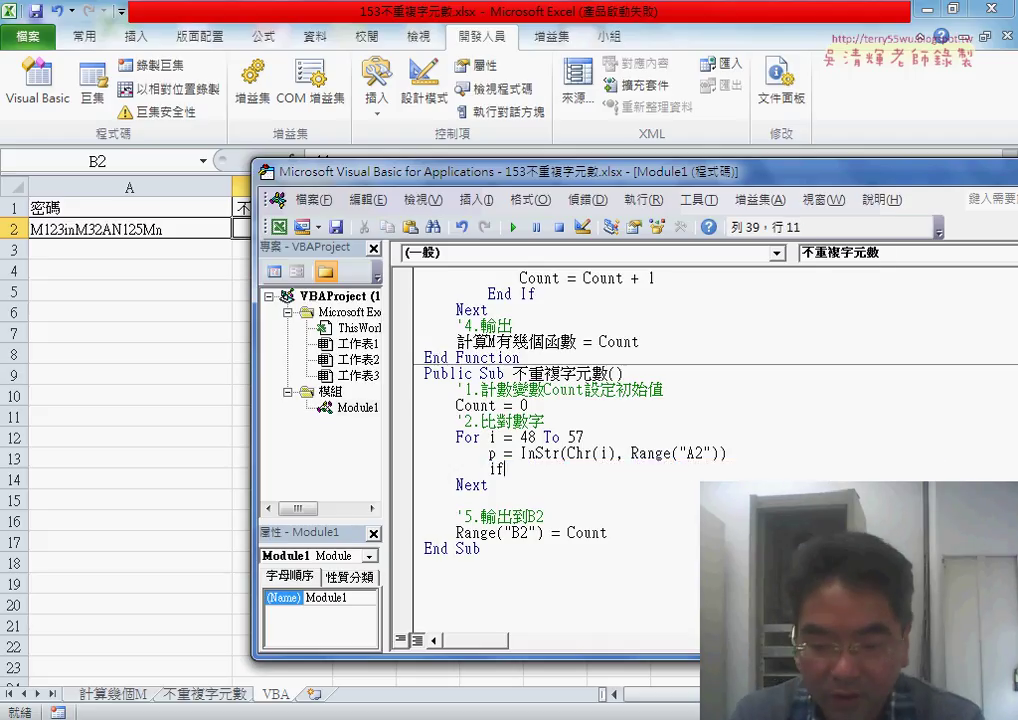
type("p<>")
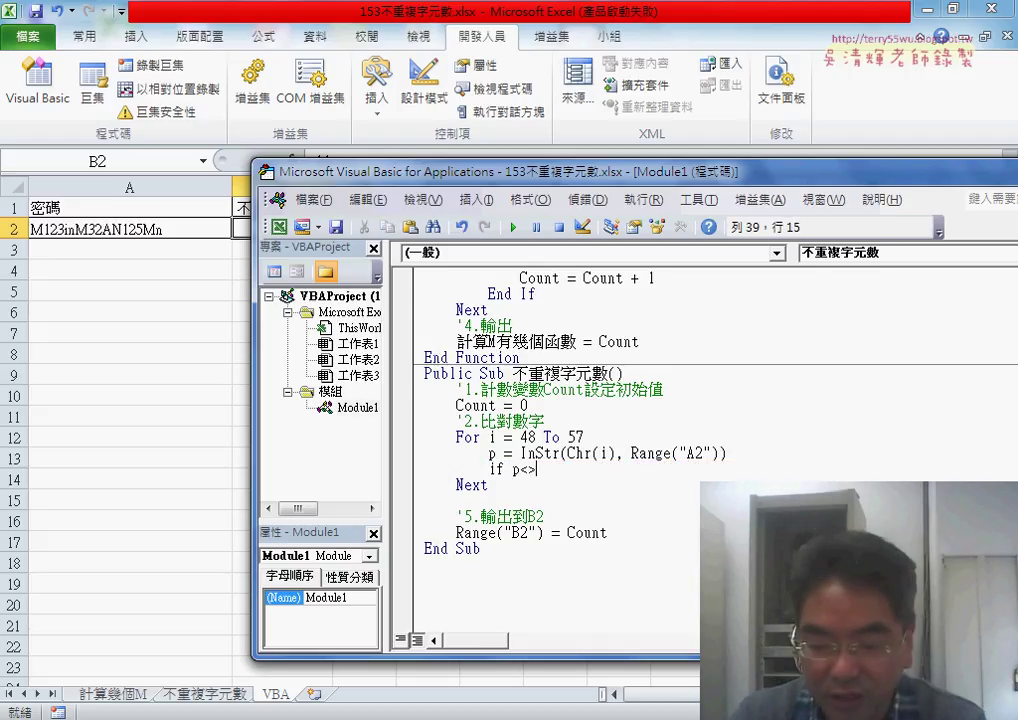
type("0 then")
key("Return")
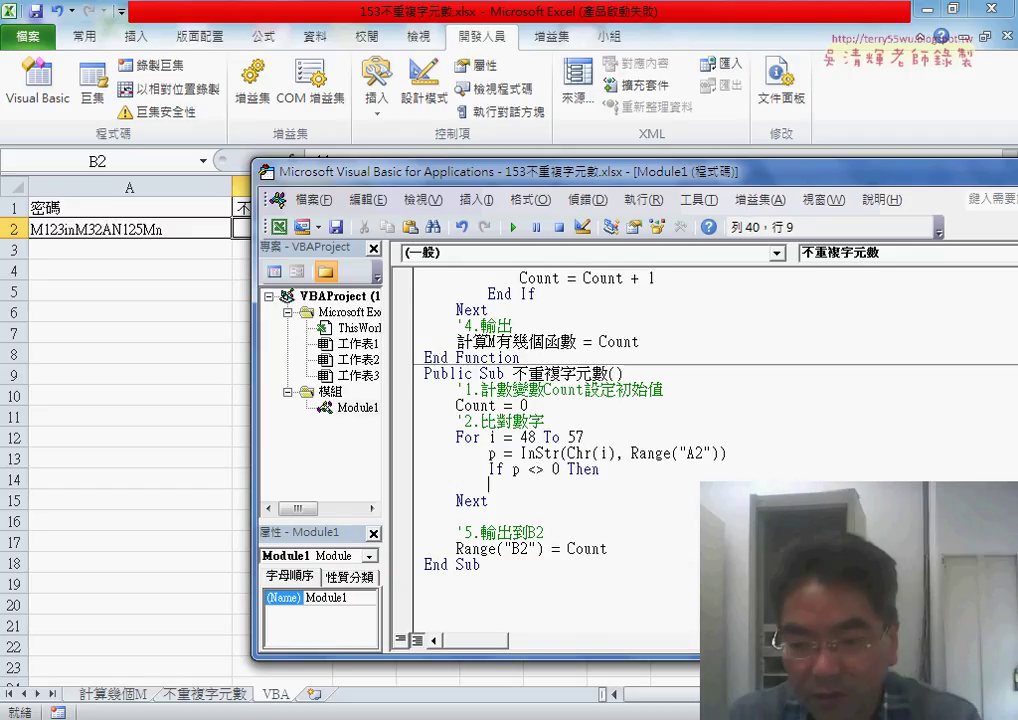
type("e")
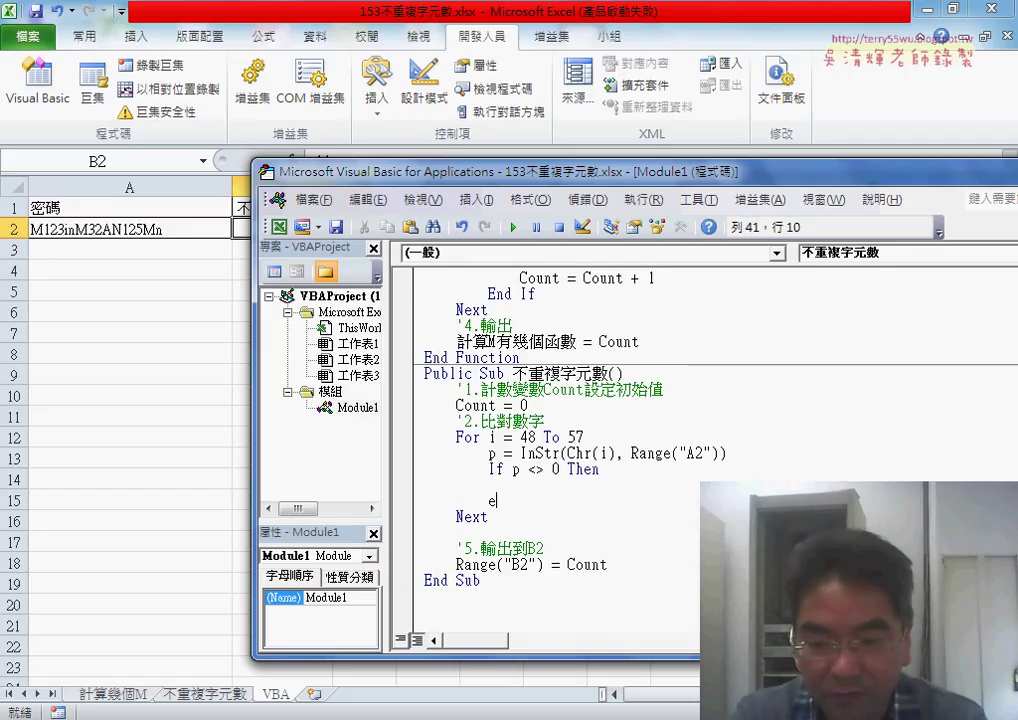
type("nd if")
key("Up")
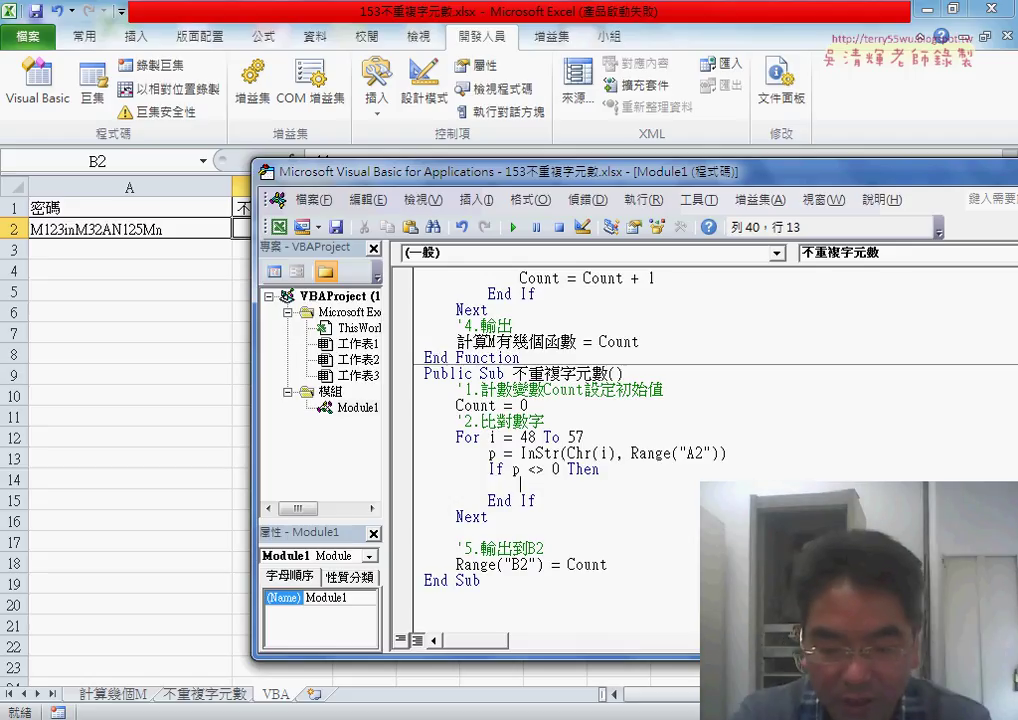
type("count=")
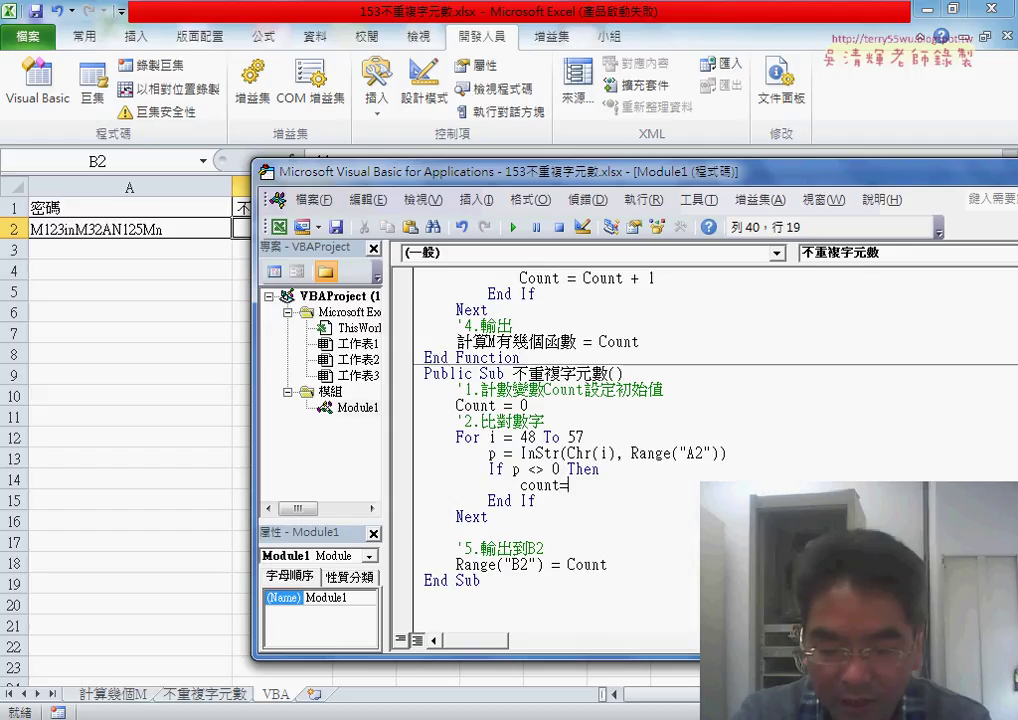
type("count+1")
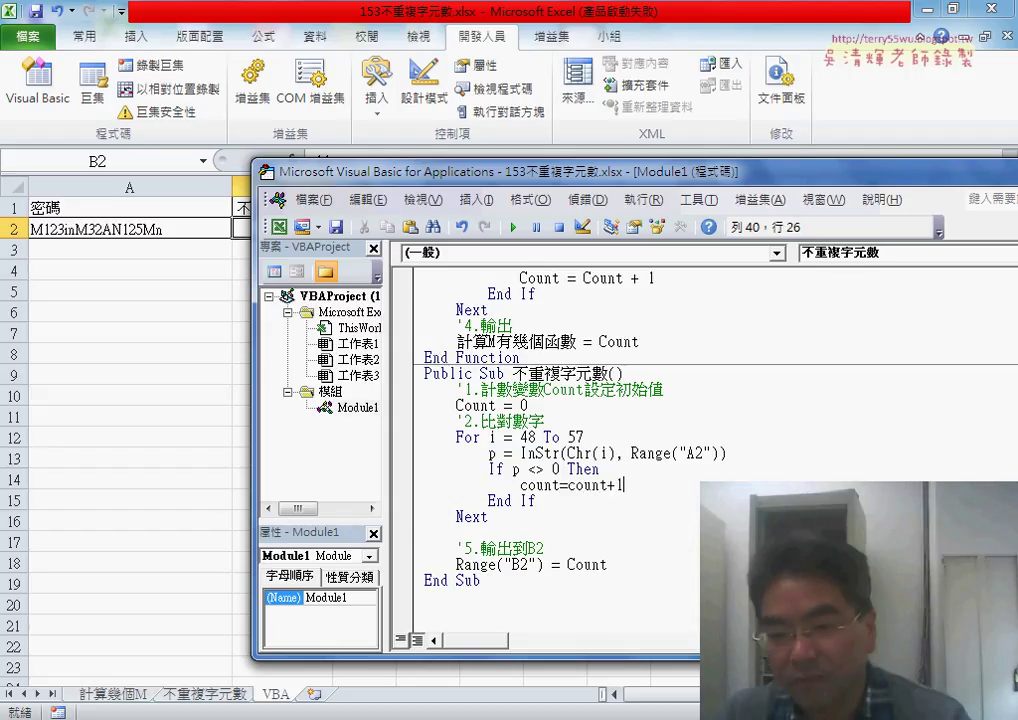
left_click(581, 518)
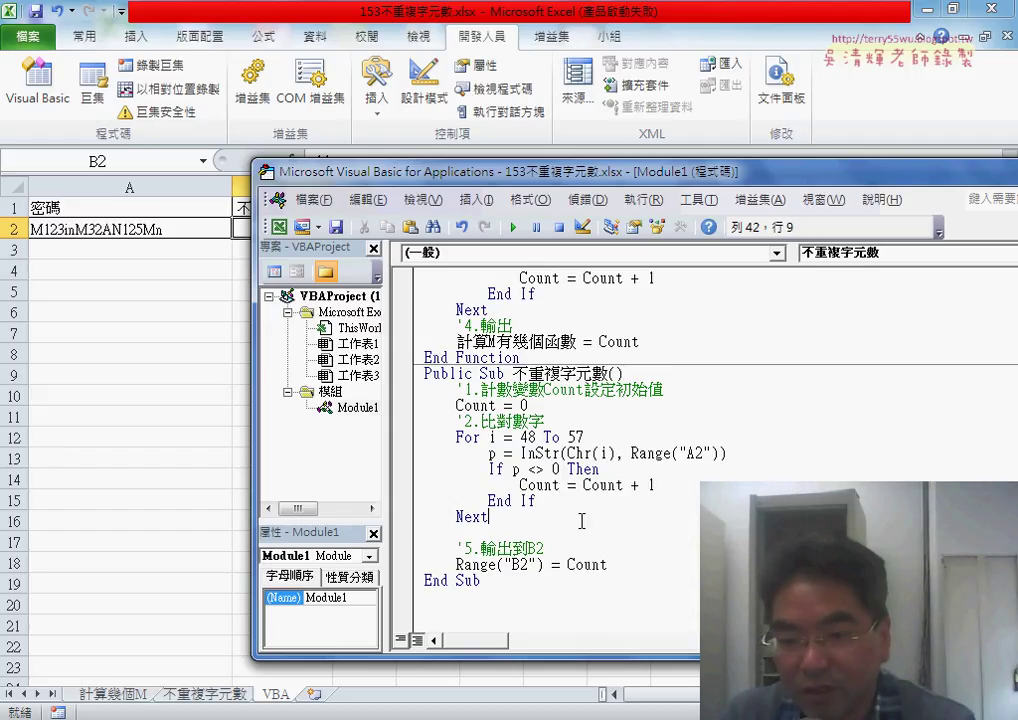
Join Count = Count + 1 onto the If p <> 0 Then line and delete End If.
left_click(567, 484)
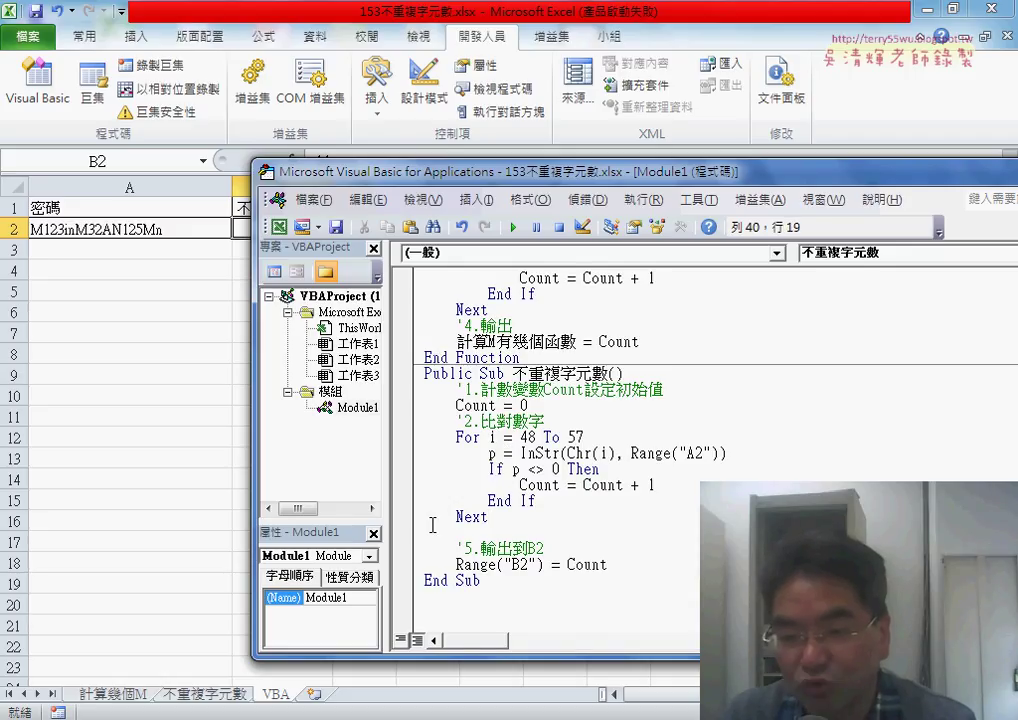
left_click_drag(617, 564, 458, 563)
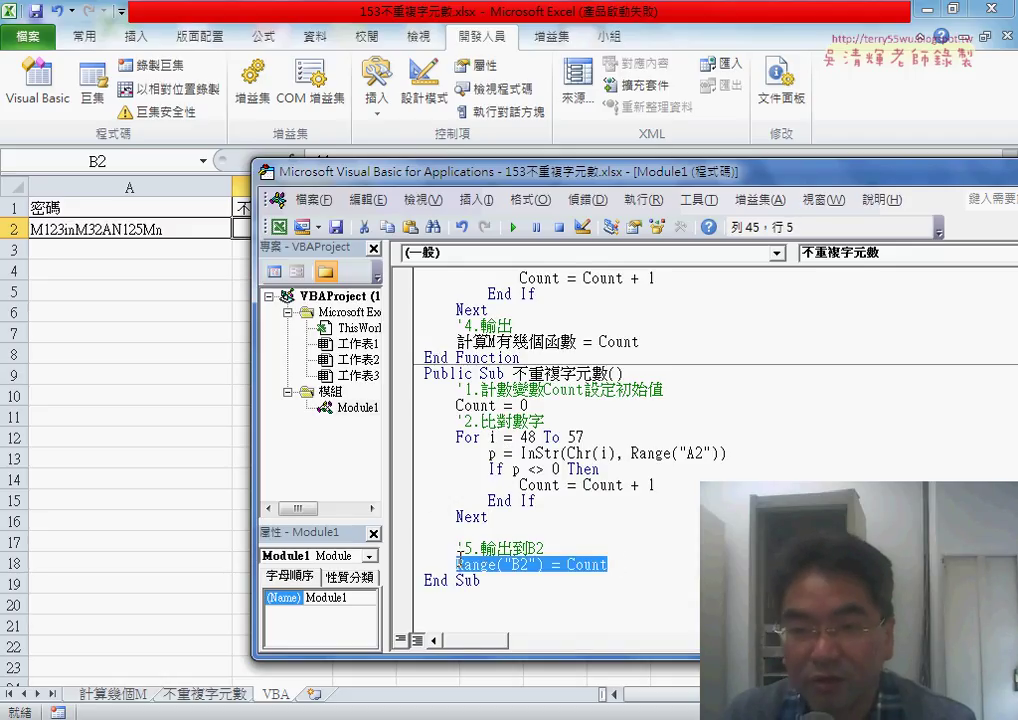
mouse_move(514, 183)
left_mouse_down()
mouse_move(511, 297)
mouse_move(660, 163)
left_mouse_up()
left_click(697, 434)
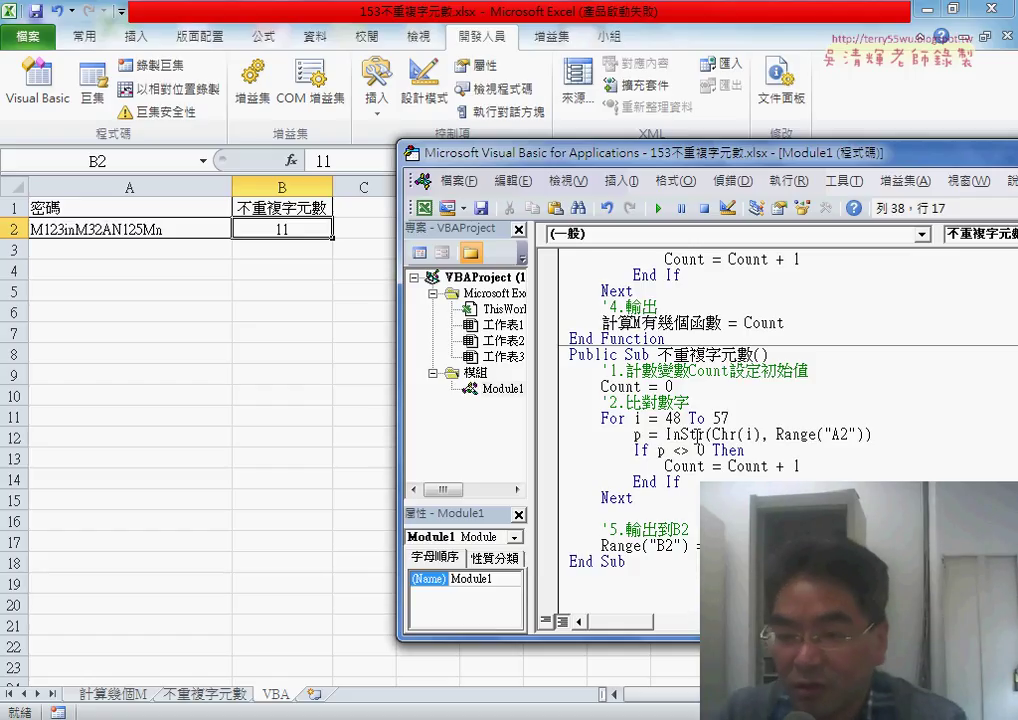
left_click_drag(636, 451, 744, 451)
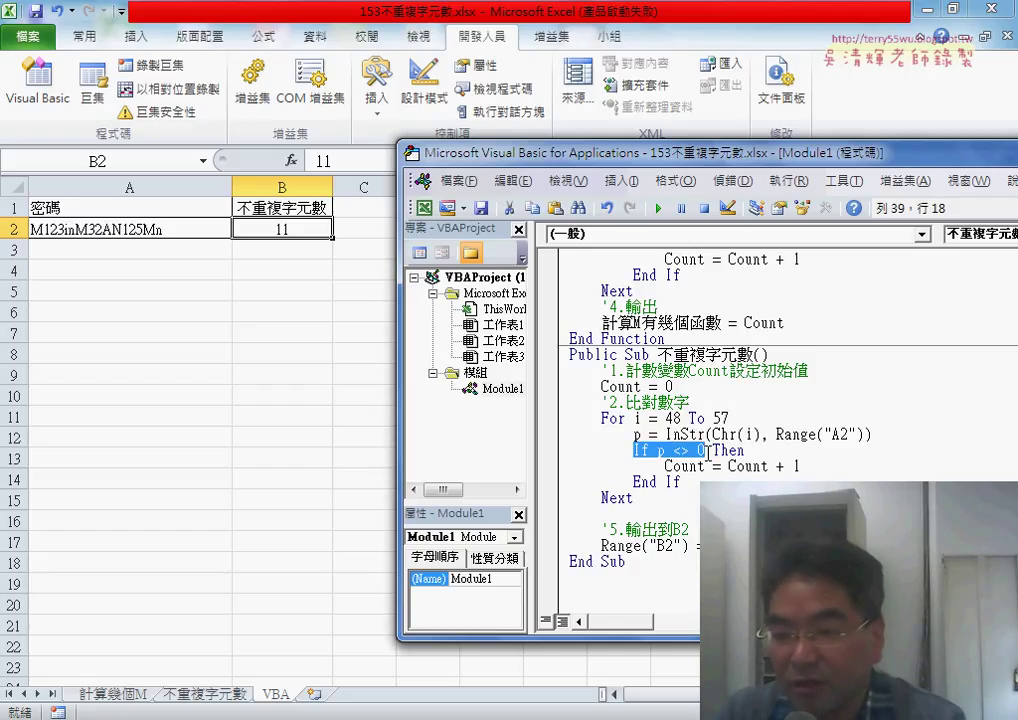
mouse_move(667, 466)
left_mouse_down()
mouse_move(815, 468)
mouse_move(745, 451)
left_mouse_up()
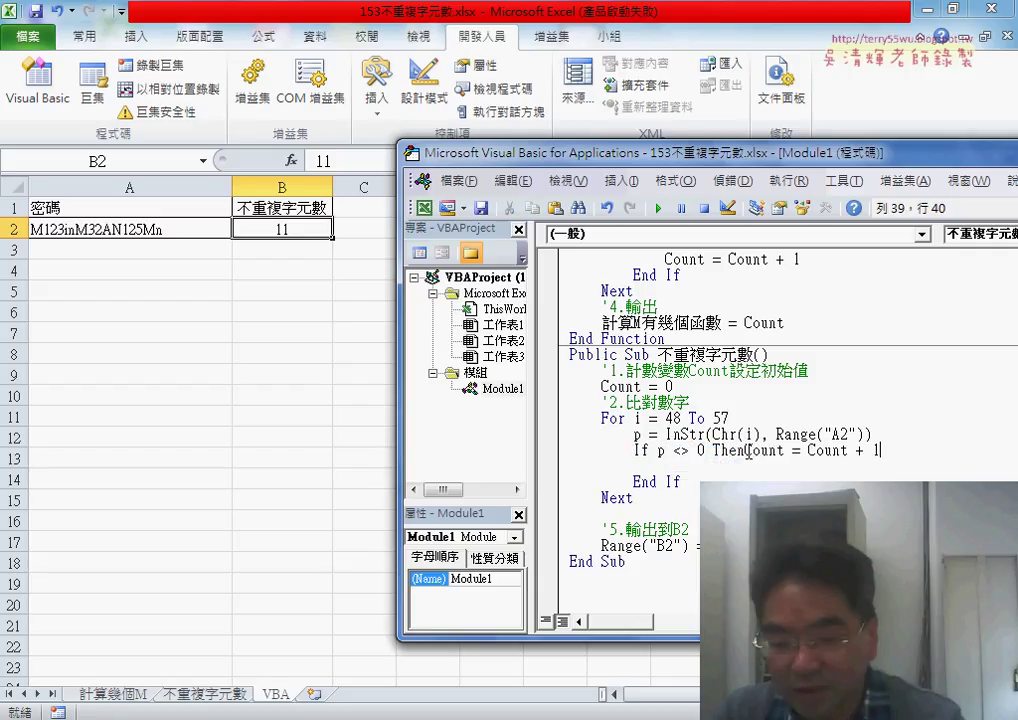
left_click(545, 467)
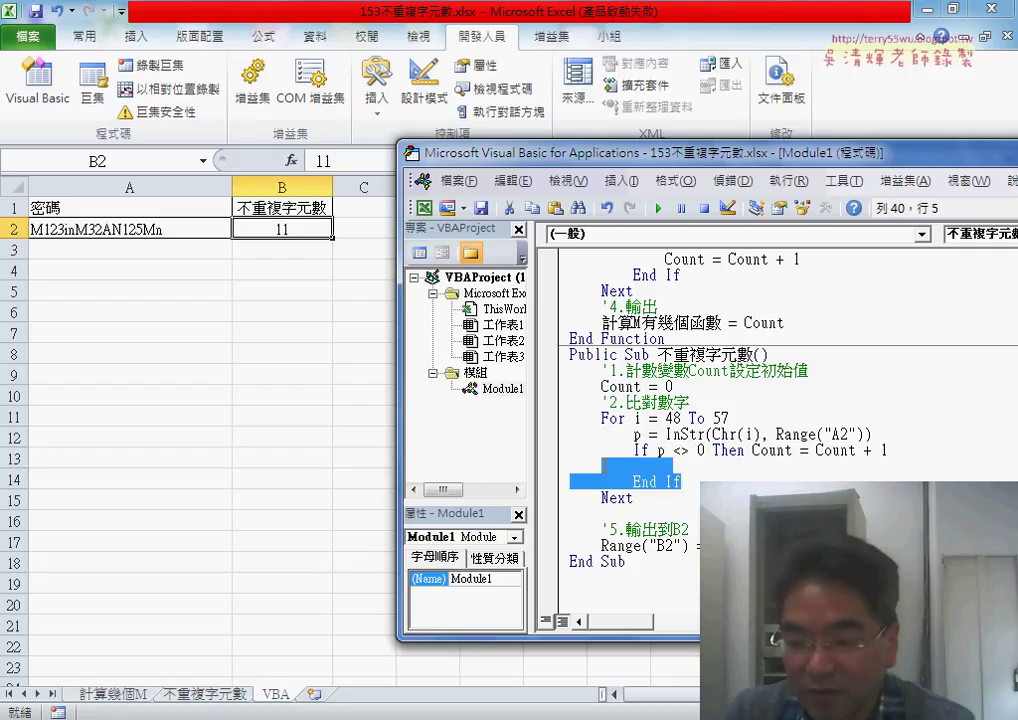
key("Delete")
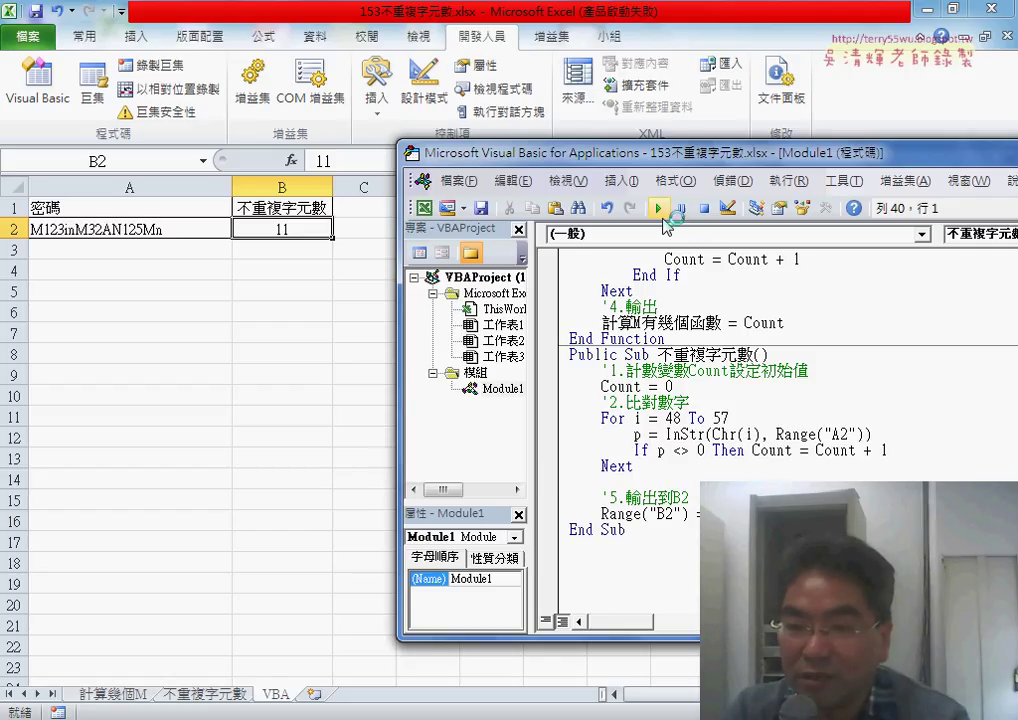
Run the macro (B2 gets 0), remove the blank line after Next, and breakpoint For i = 48 To 57.
left_click(659, 210)
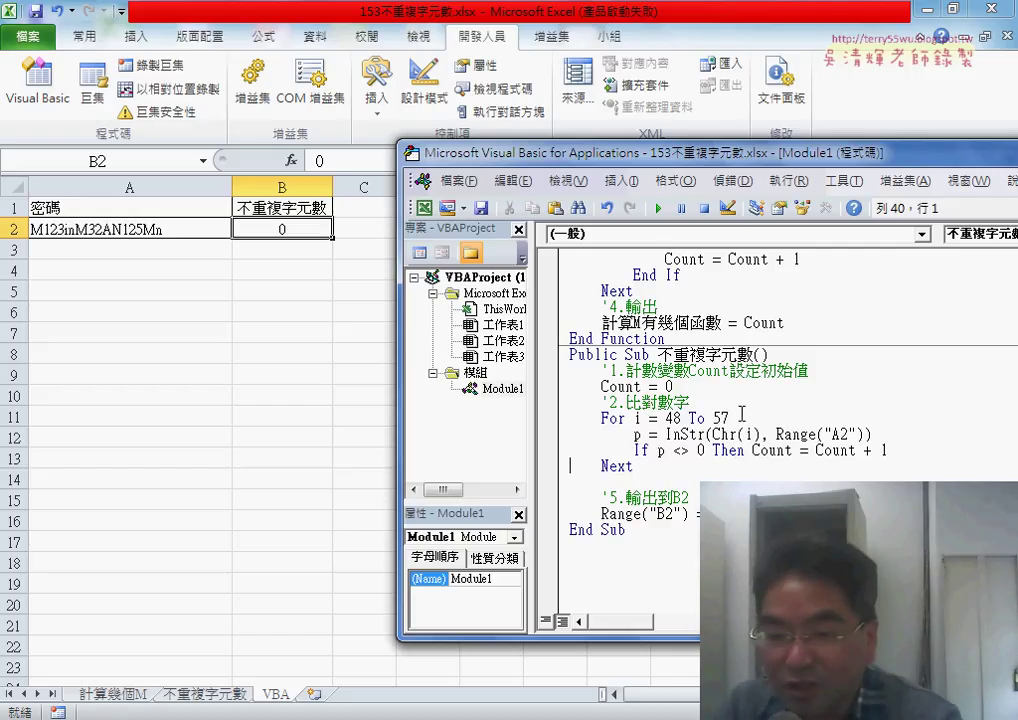
left_click(718, 468)
key("Delete")
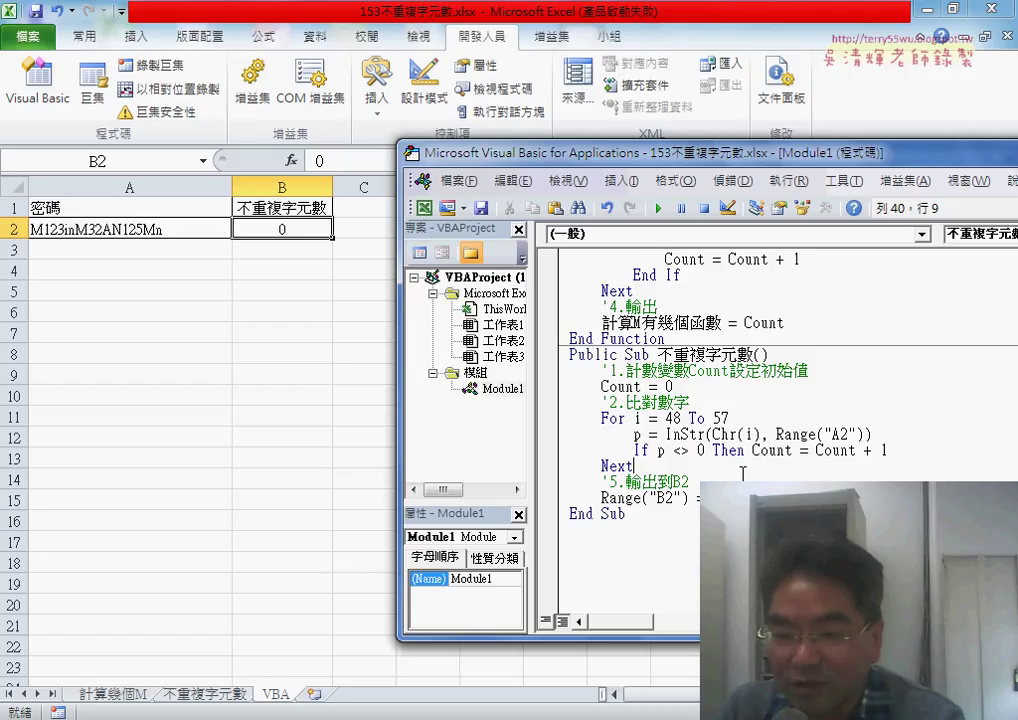
left_click(548, 419)
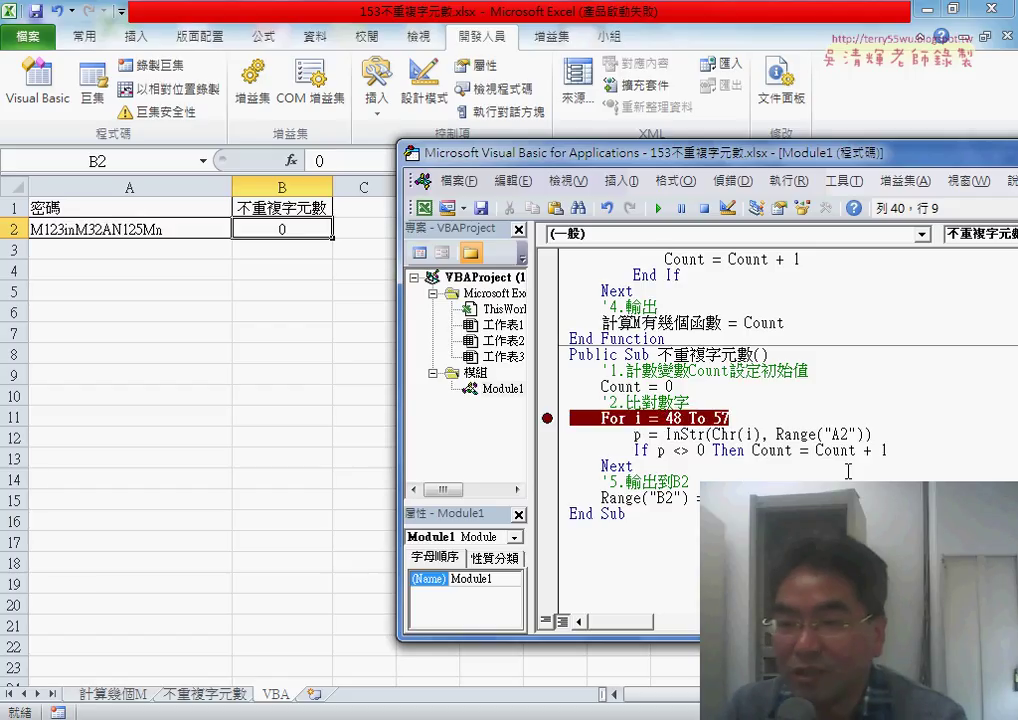
Run to the breakpoint and step through two digit-loop iterations with F8.
left_click(658, 208)
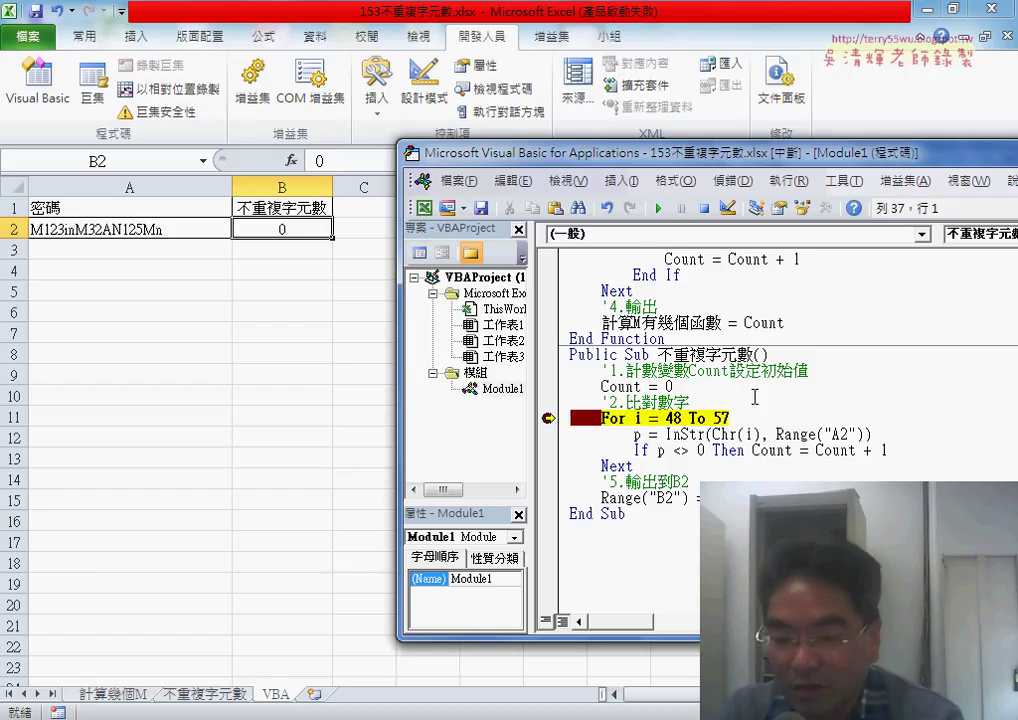
key("F8")
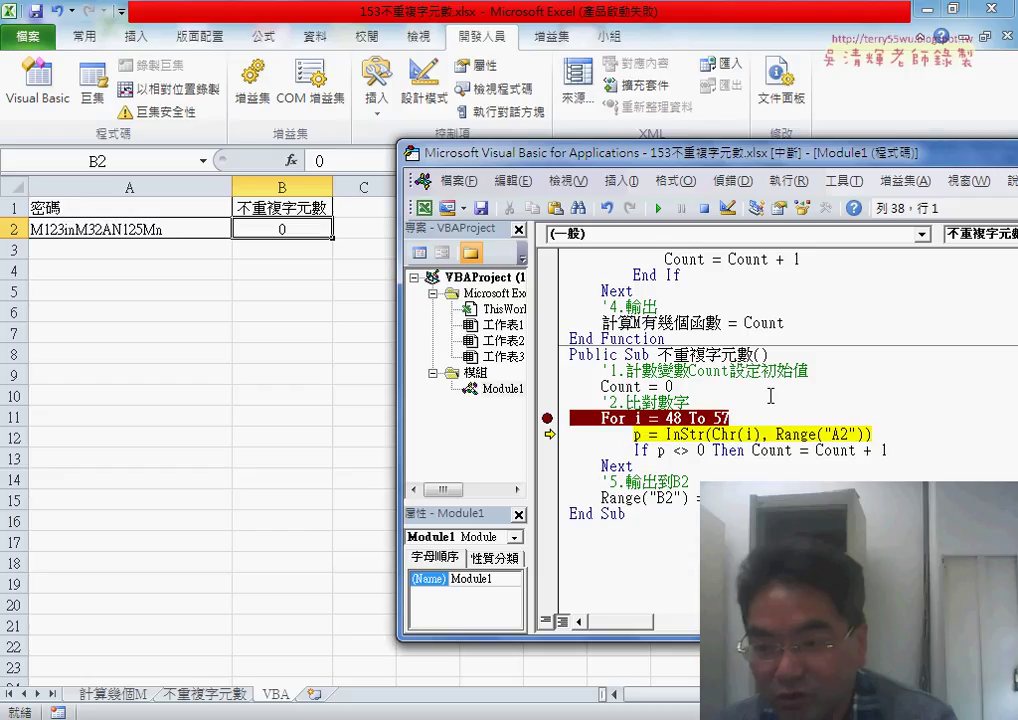
key("F8")
key("F8")
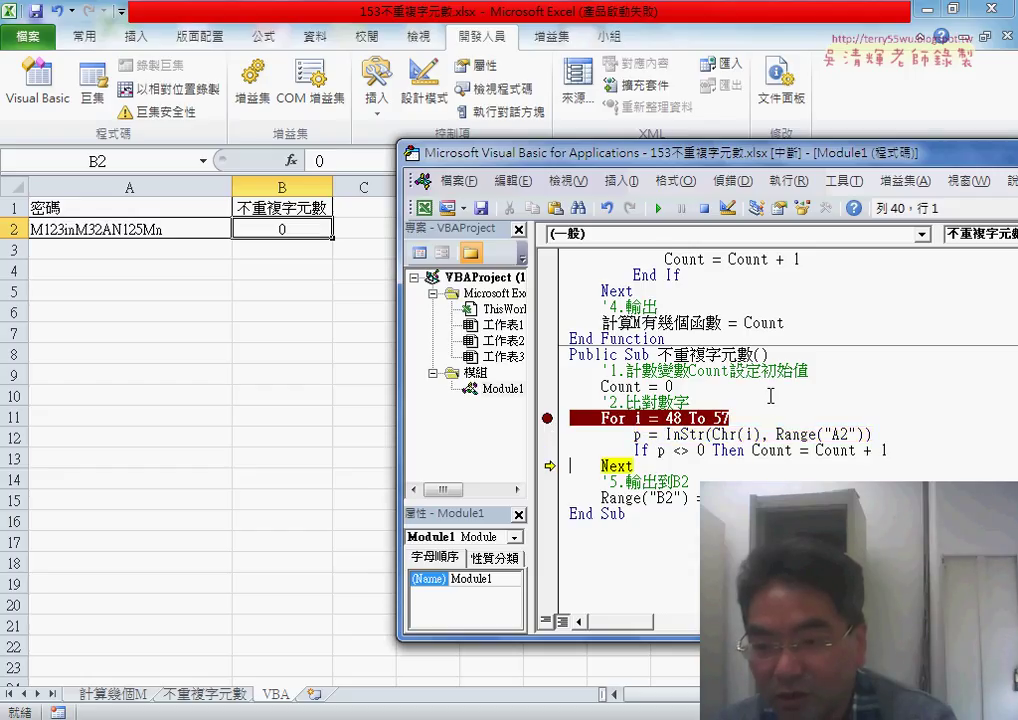
key("F8")
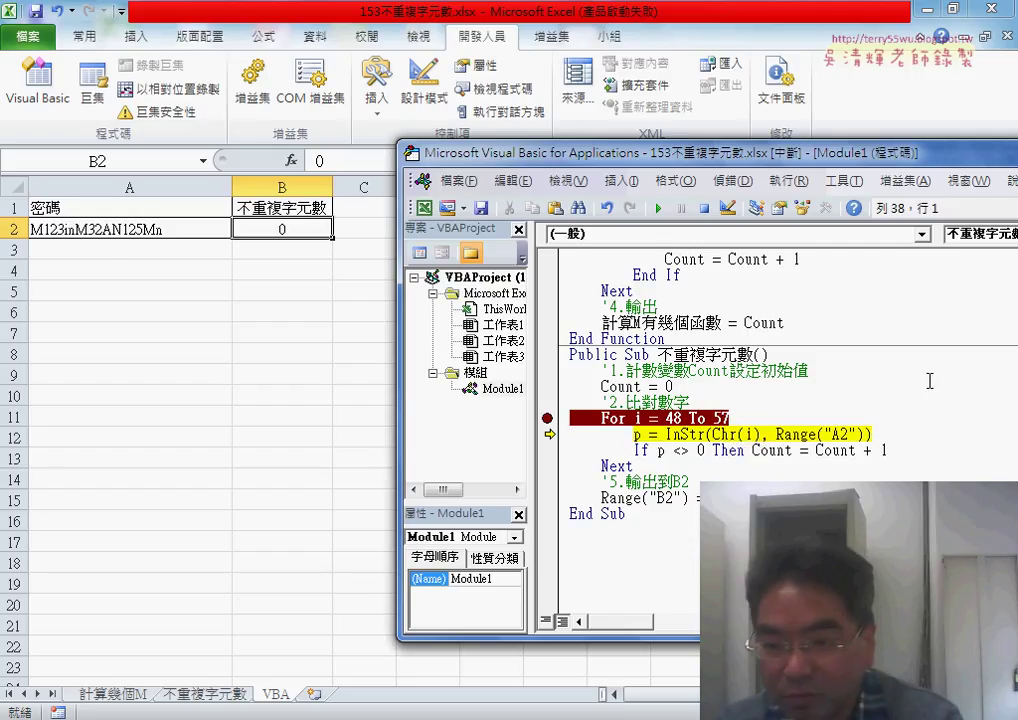
key("F8")
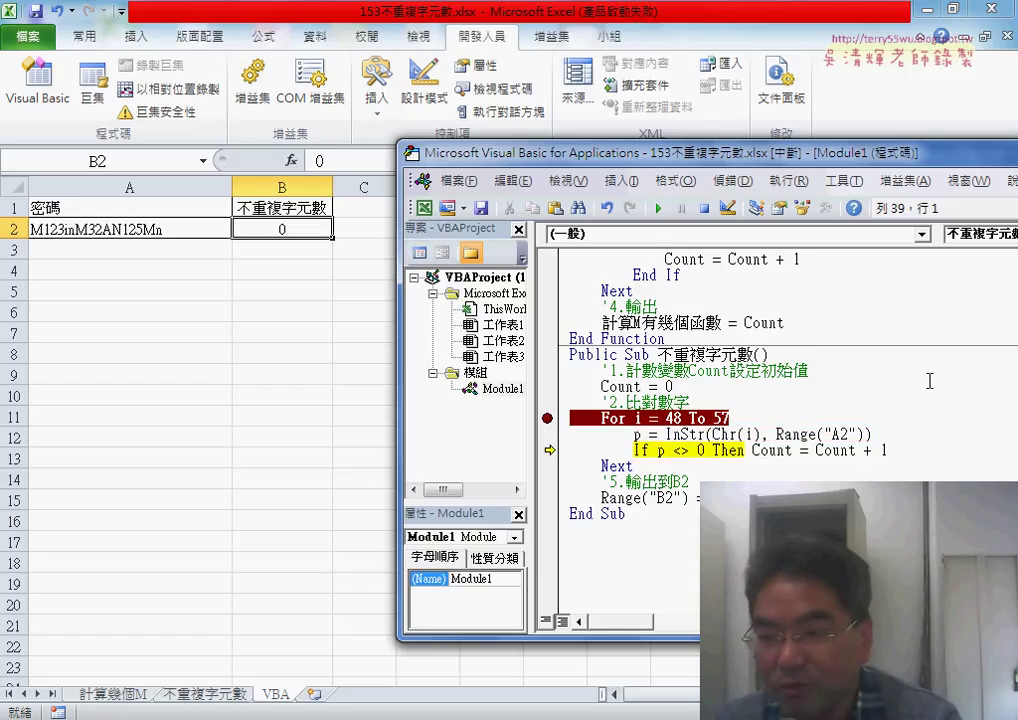
key("F8")
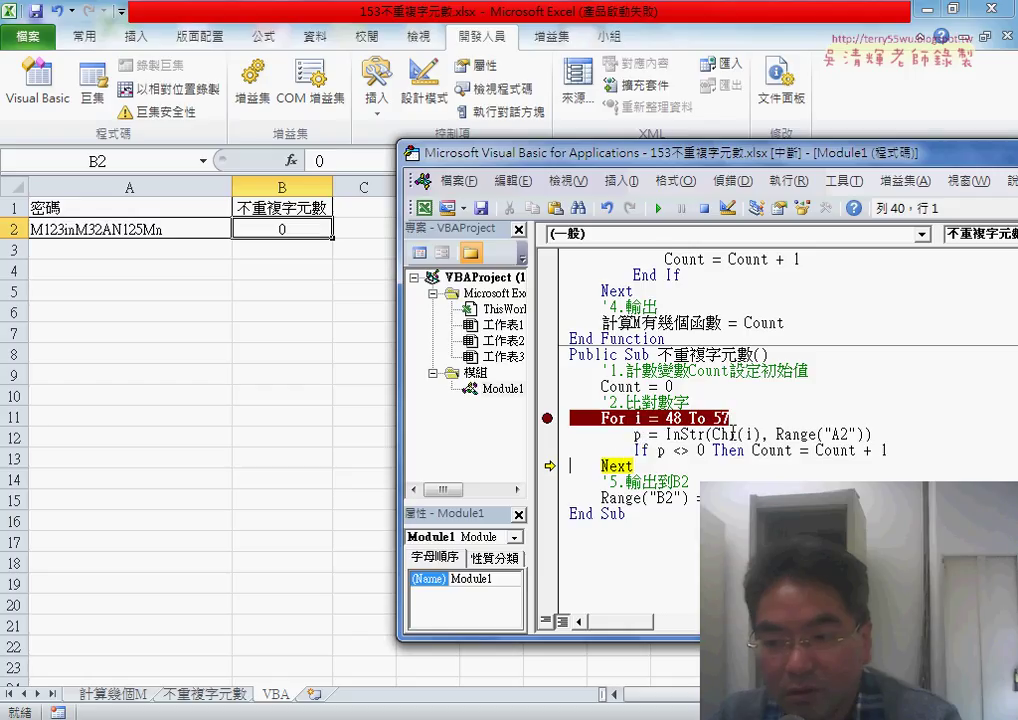
Swap the InStr arguments so the line reads p = InStr(Range("A2"), Chr(i)).
left_click_drag(713, 435, 752, 435)
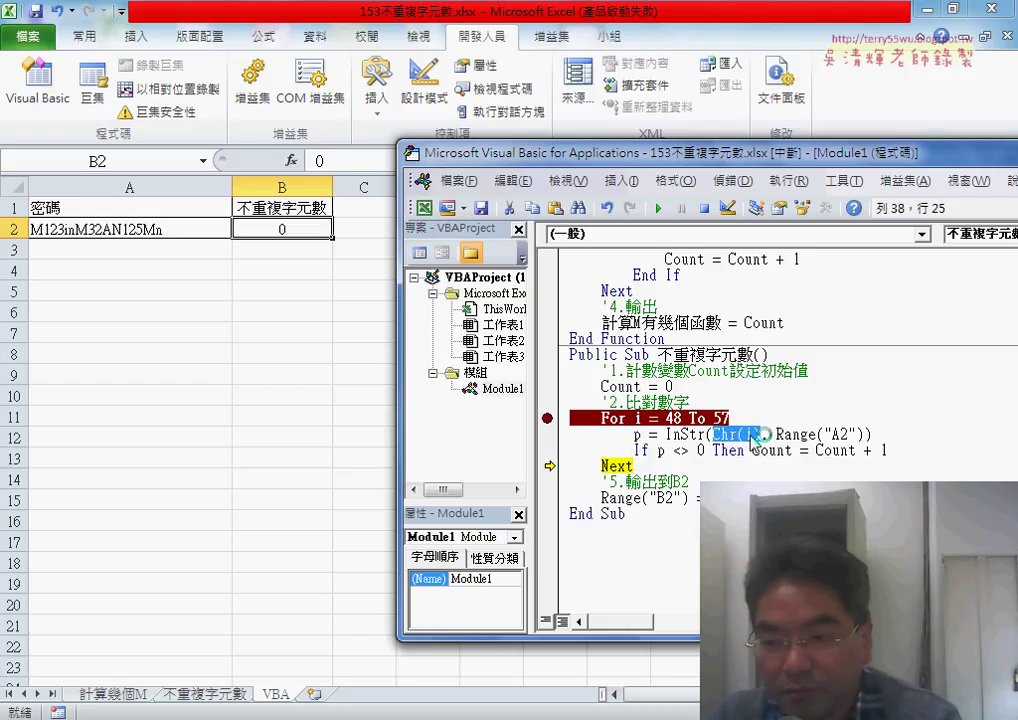
left_click(773, 434)
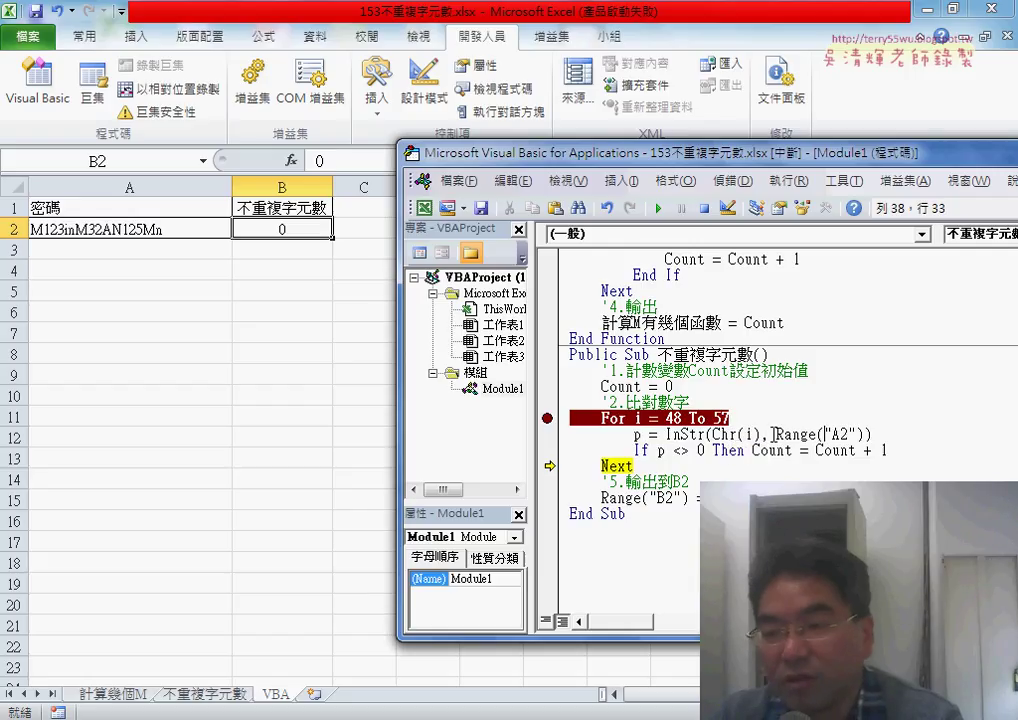
left_click_drag(777, 434, 864, 434)
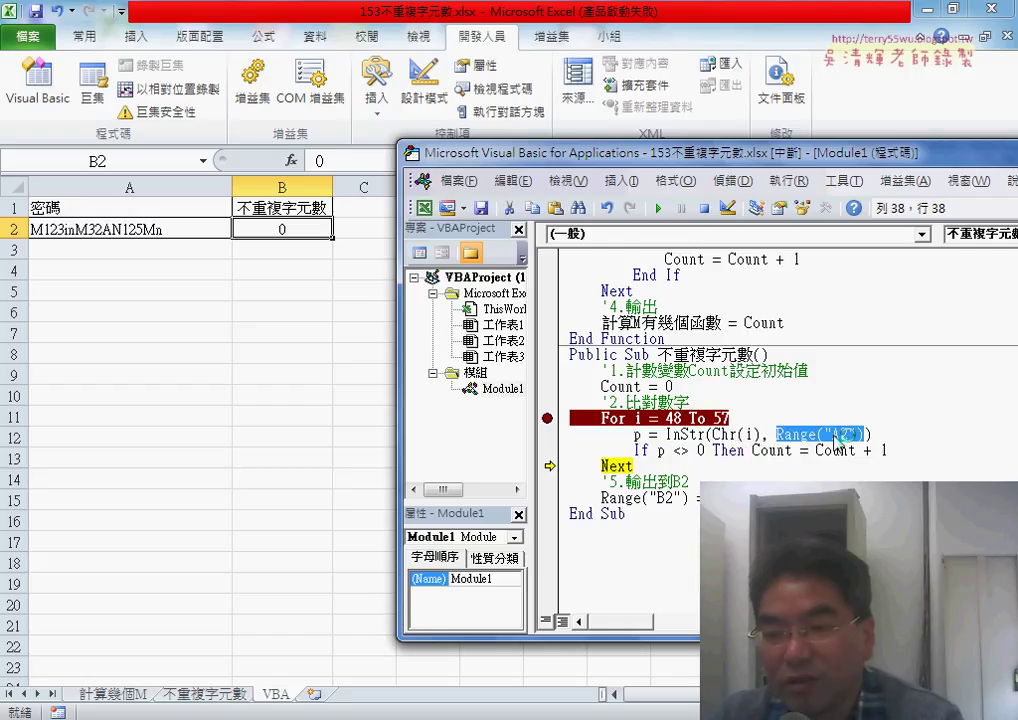
left_click_drag(733, 440, 712, 434)
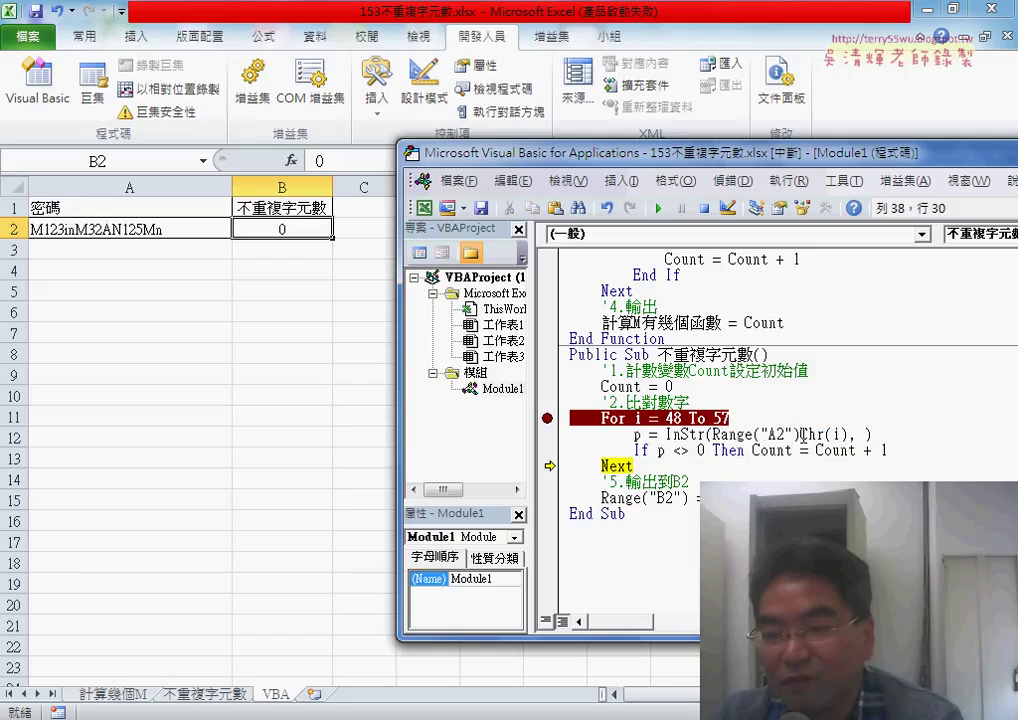
left_click_drag(801, 434, 858, 436)
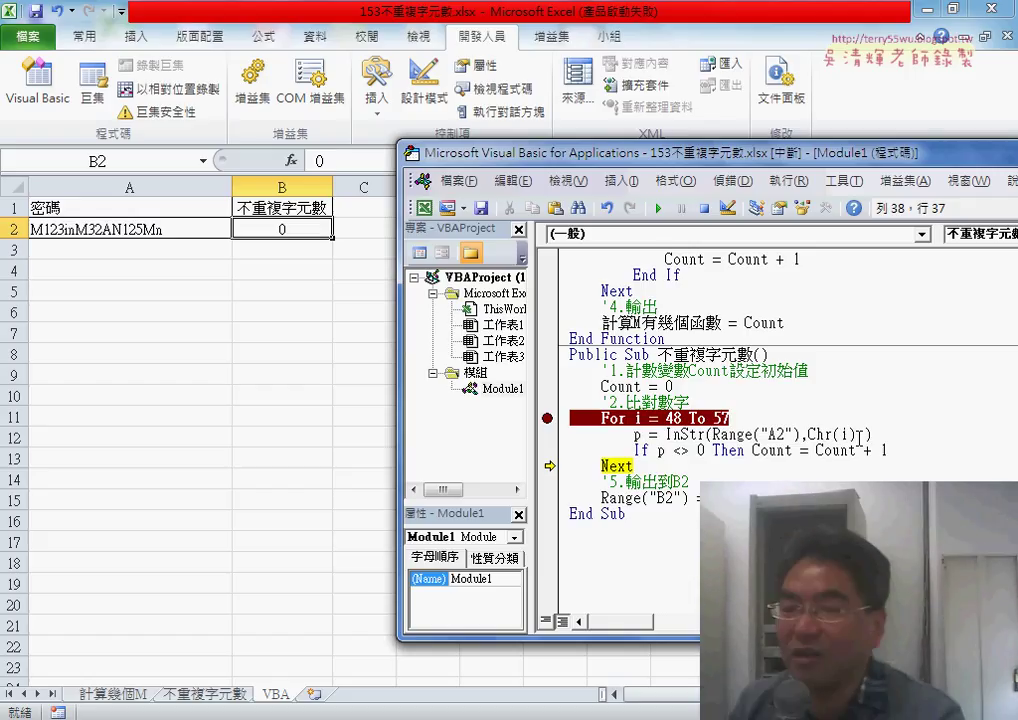
left_click(827, 482)
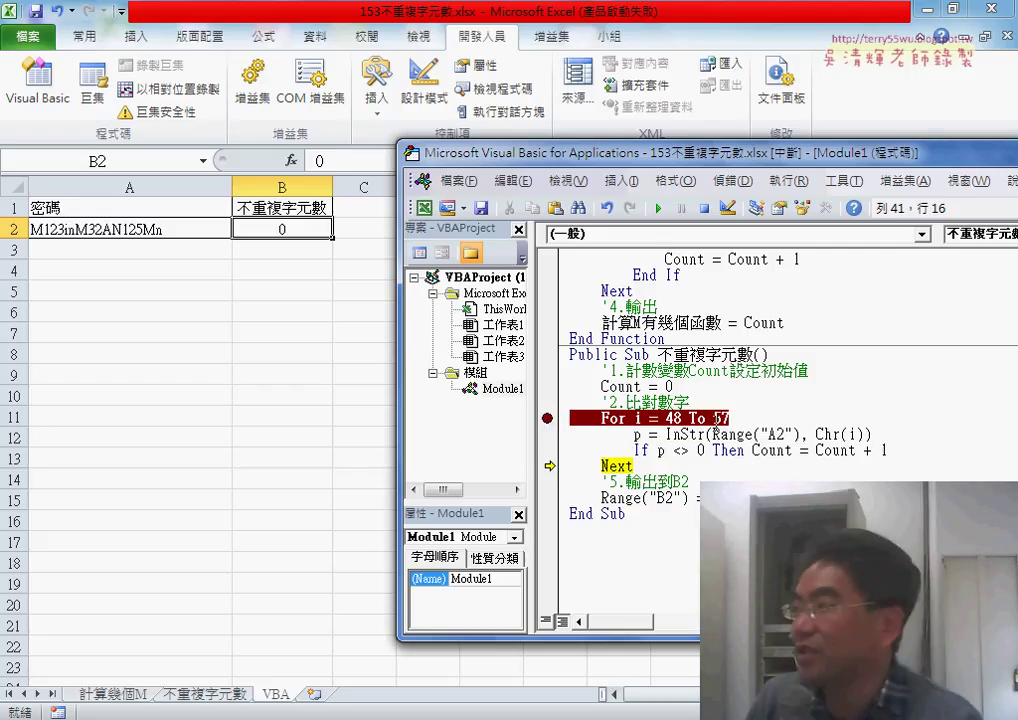
mouse_move(749, 435)
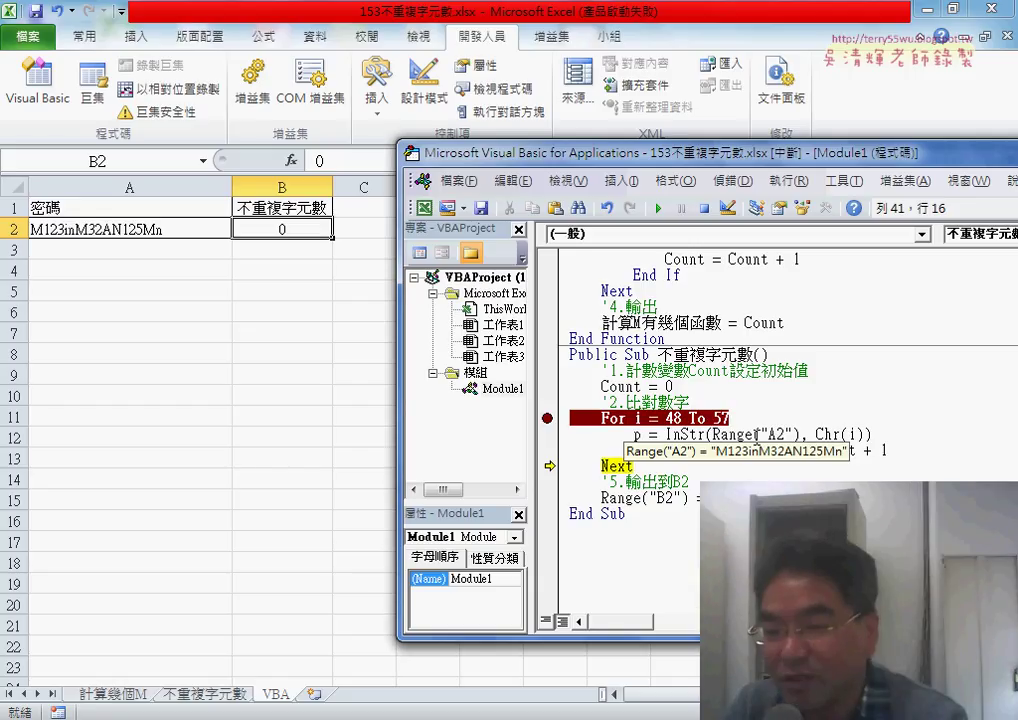
Step through the digit check and Count increment for another loop iteration with F8.
key("F8")
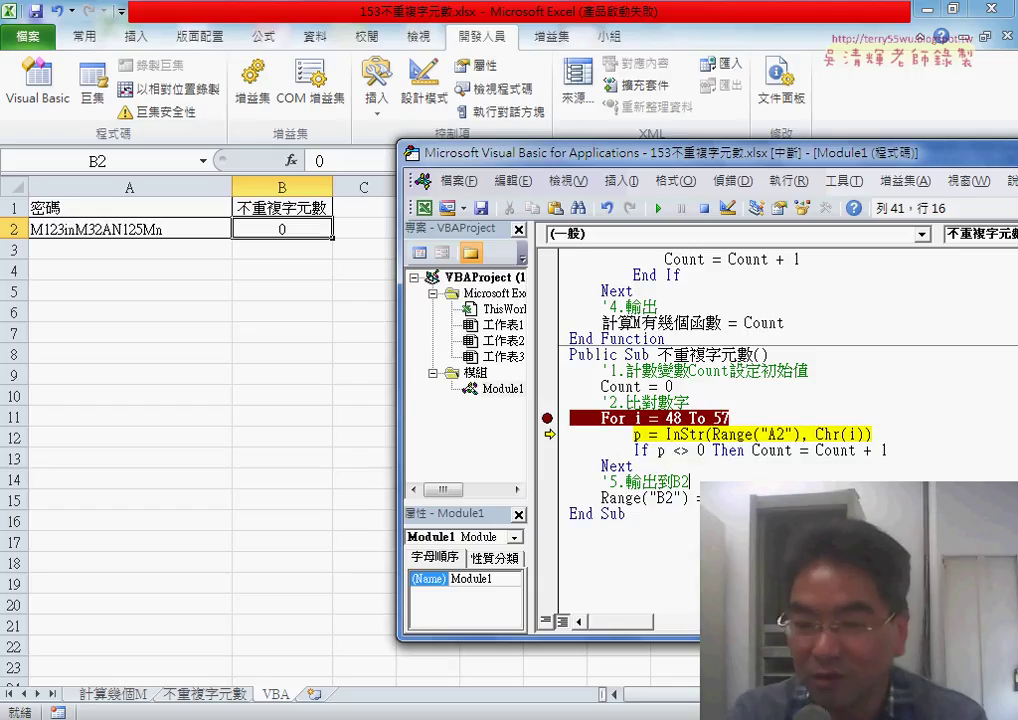
key("F8")
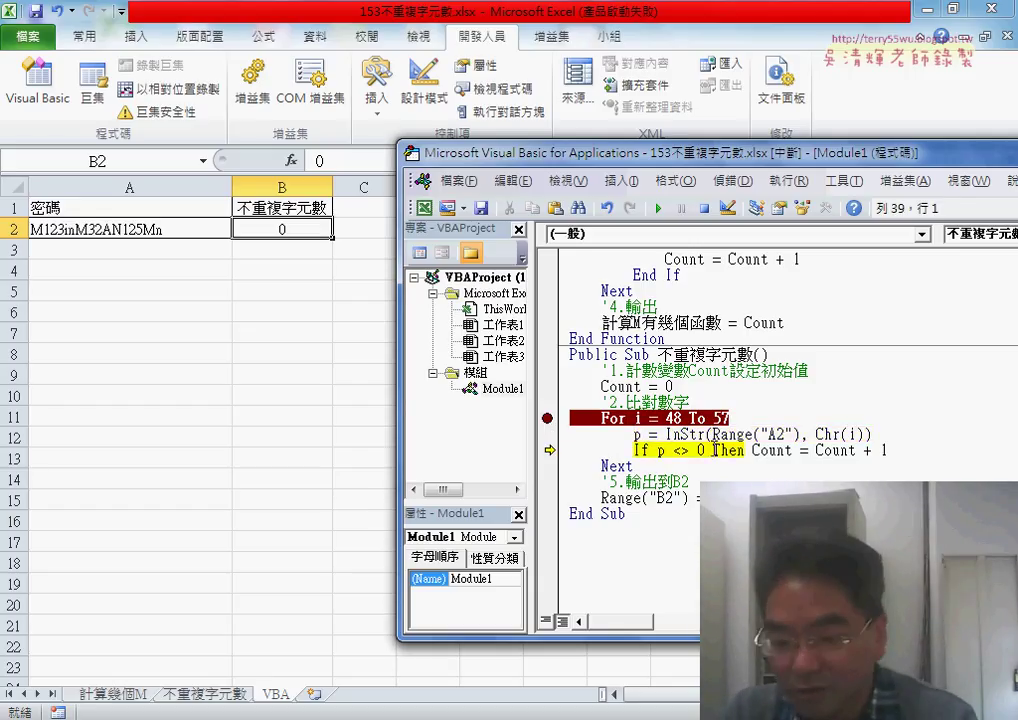
key("F8")
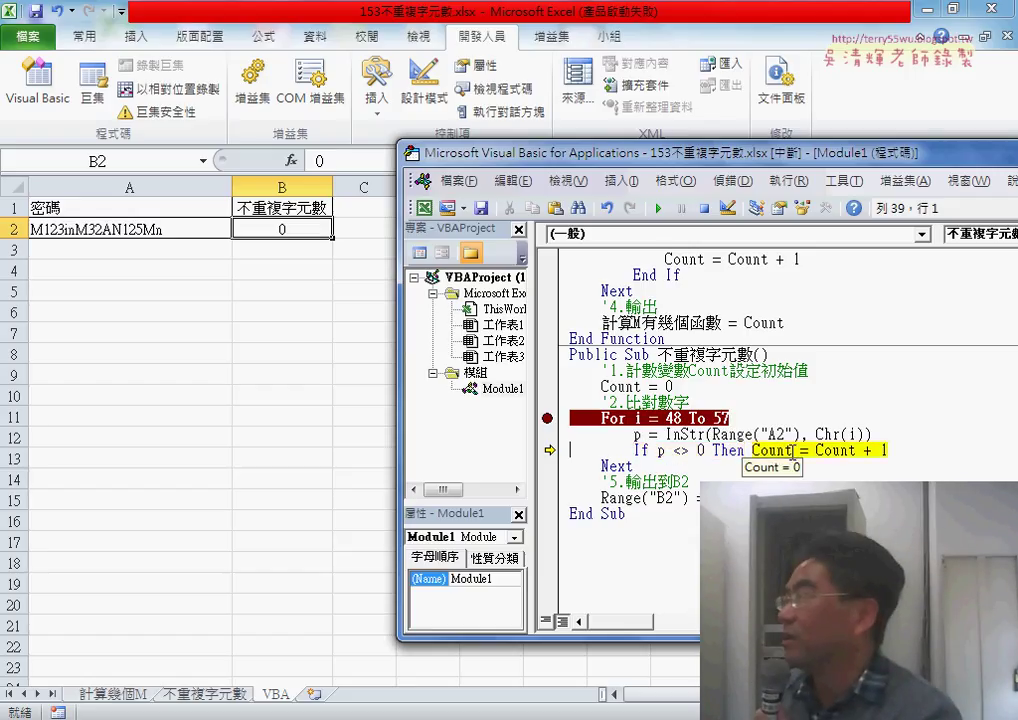
key("F8")
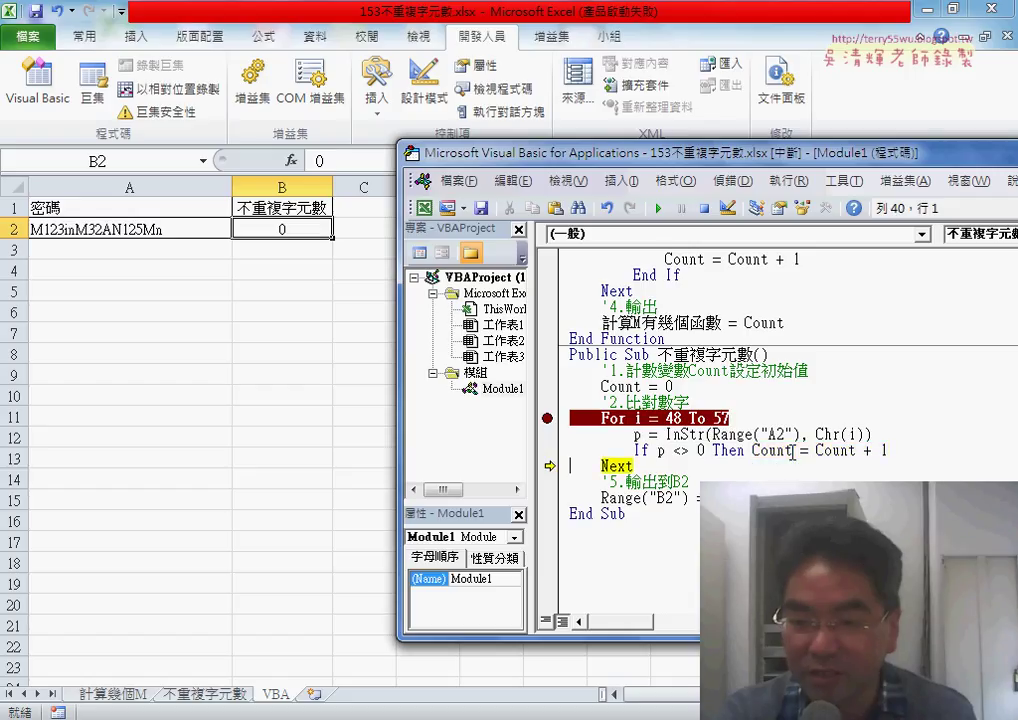
key("F8")
key("F8")
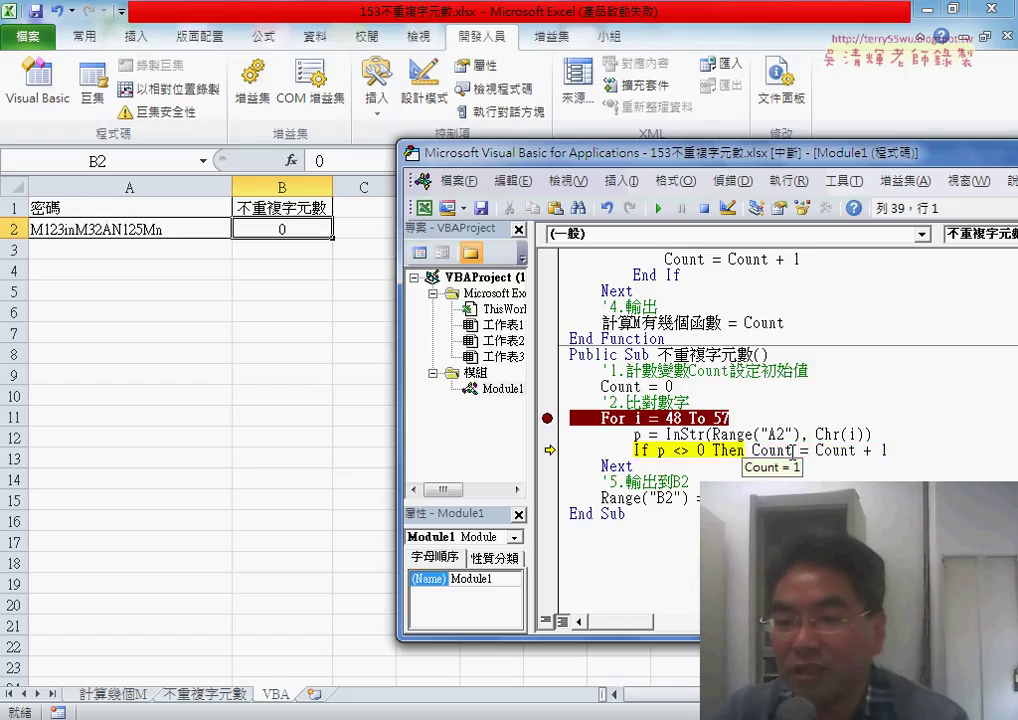
Clear the breakpoint, finish the run so B2 shows 4, and view the 不重複字元數 sheet.
left_click(550, 418)
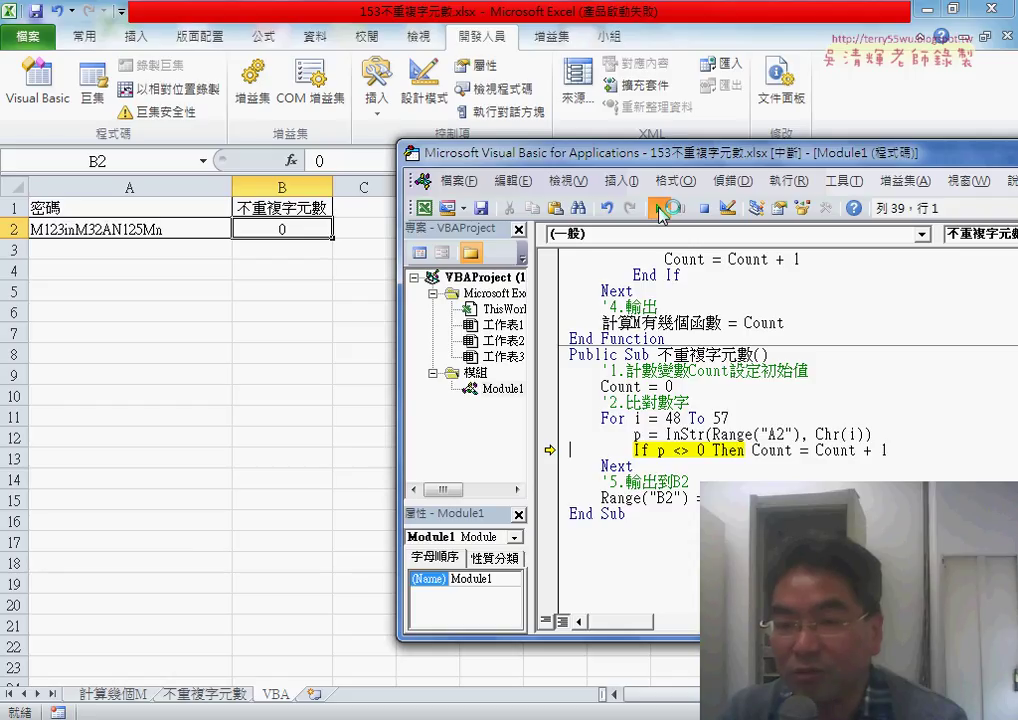
left_click(659, 207)
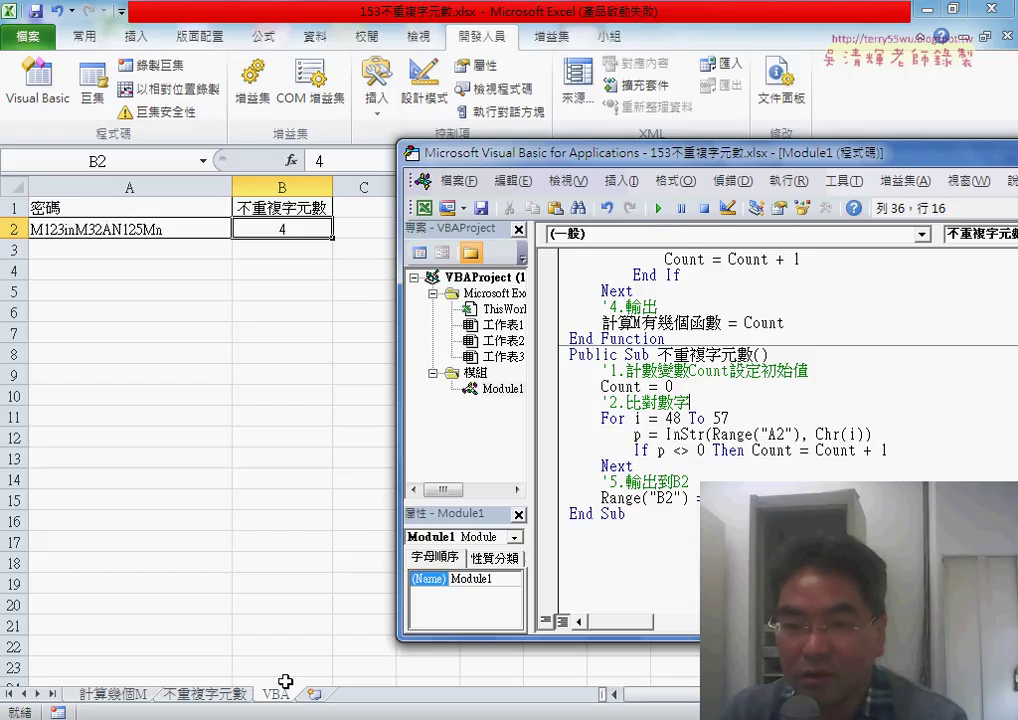
left_click(203, 694)
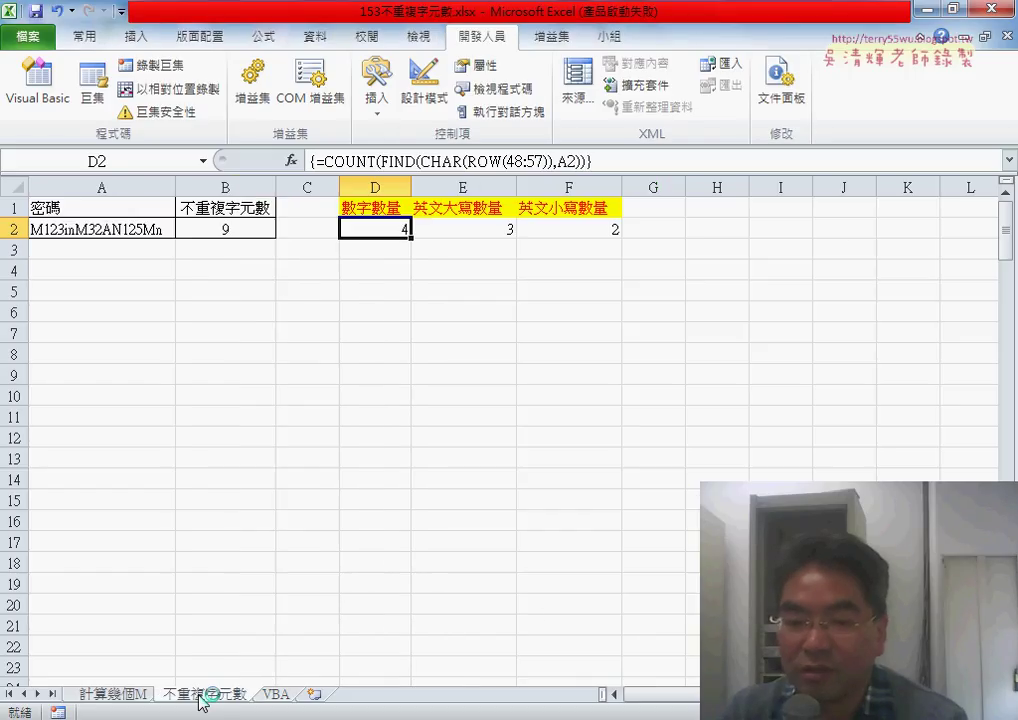
Return to the VBA sheet and bring up the macro code editor.
left_click(273, 694)
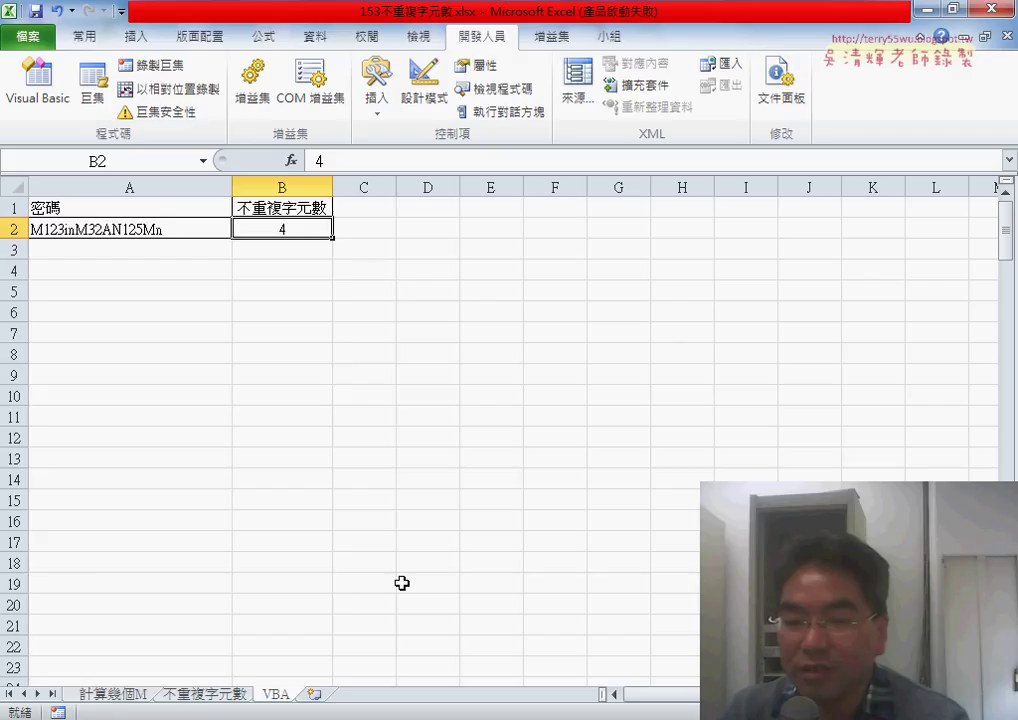
key("alt+F11")
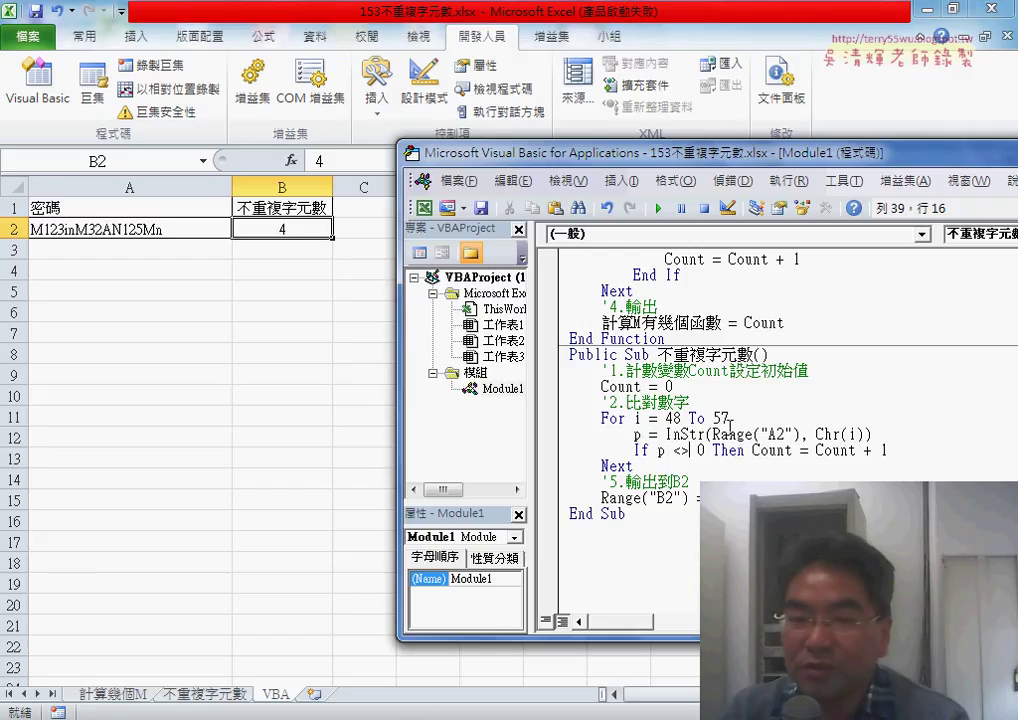
left_click_drag(663, 156, 598, 130)
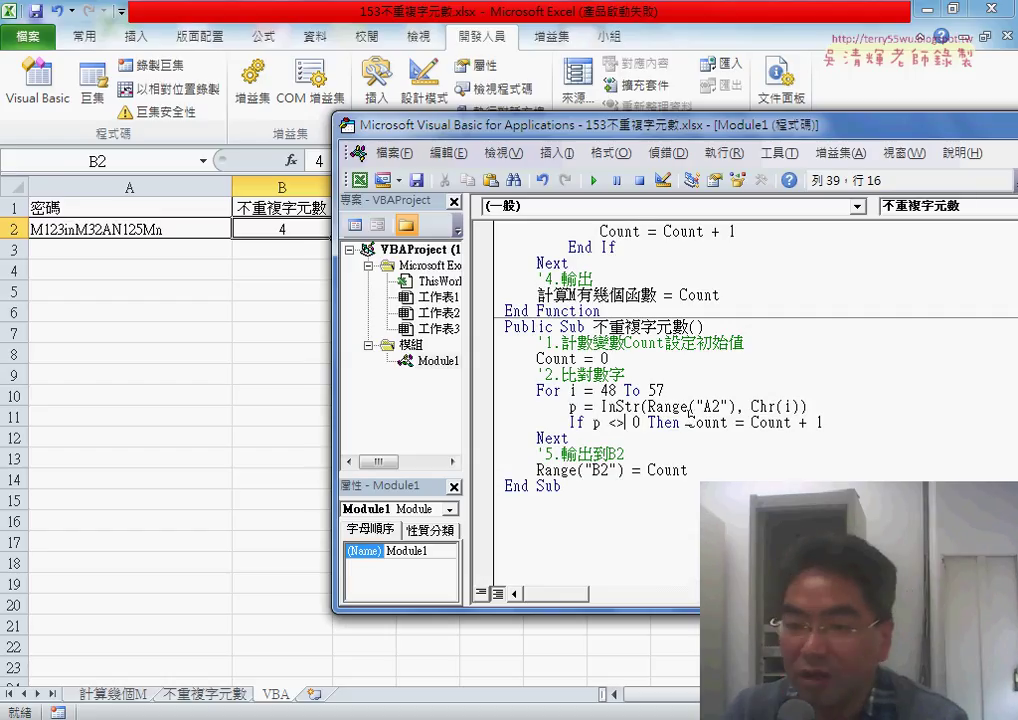
Add a copy of the digit loop with bounds For i = 65 To 90 for uppercase letters.
left_click_drag(581, 437, 497, 398)
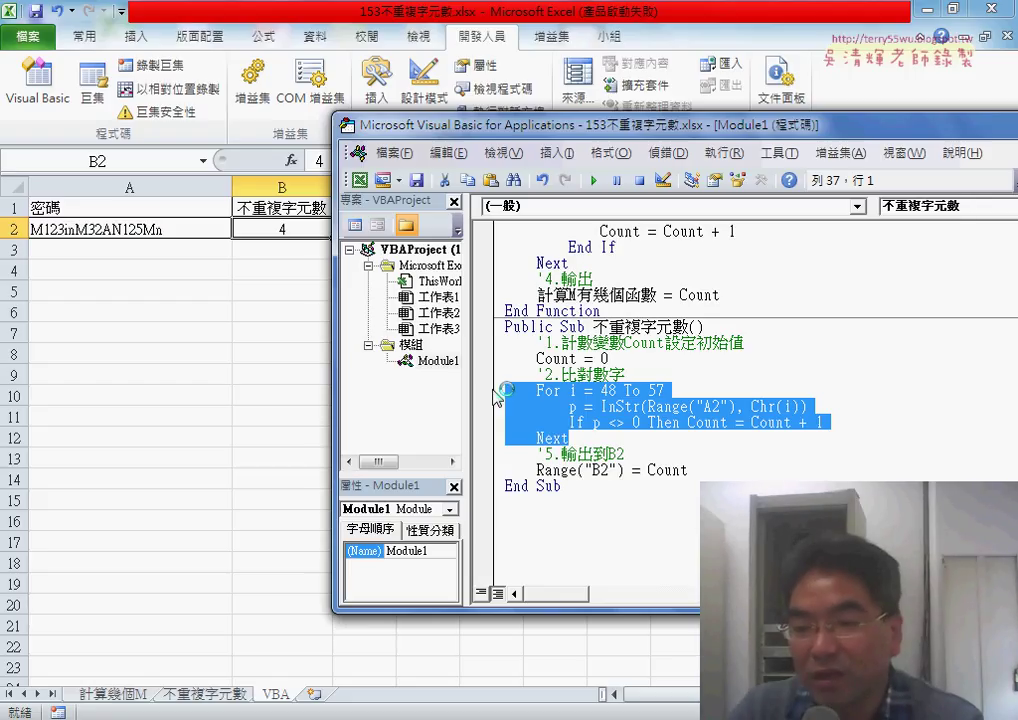
left_click(595, 438)
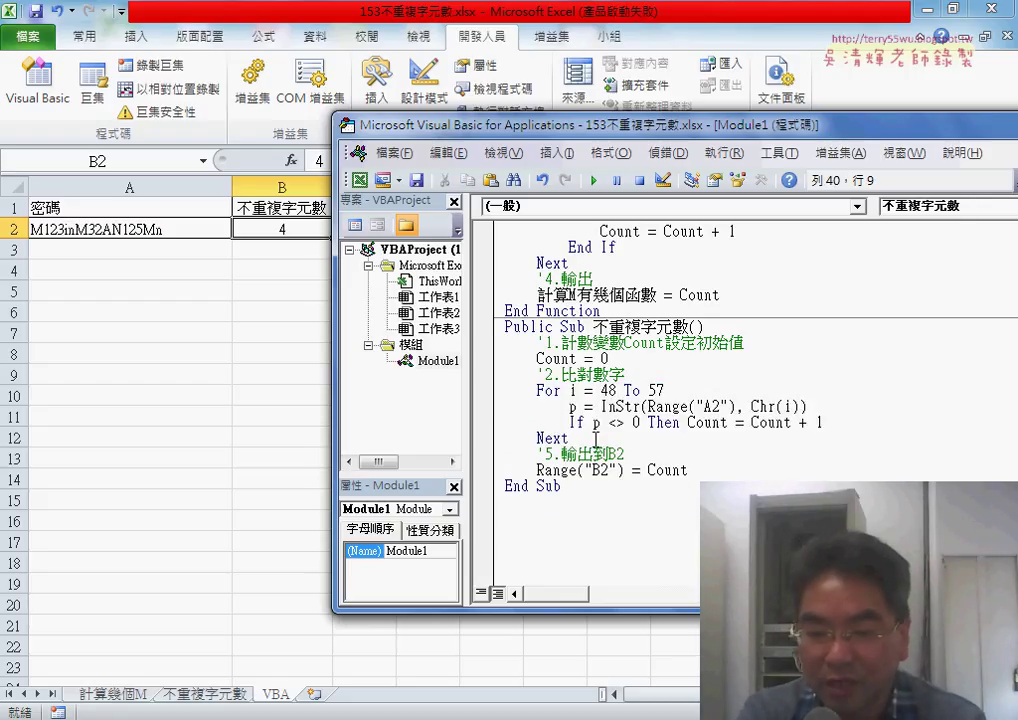
key("Return")
key("Return")
key("ctrl+v")
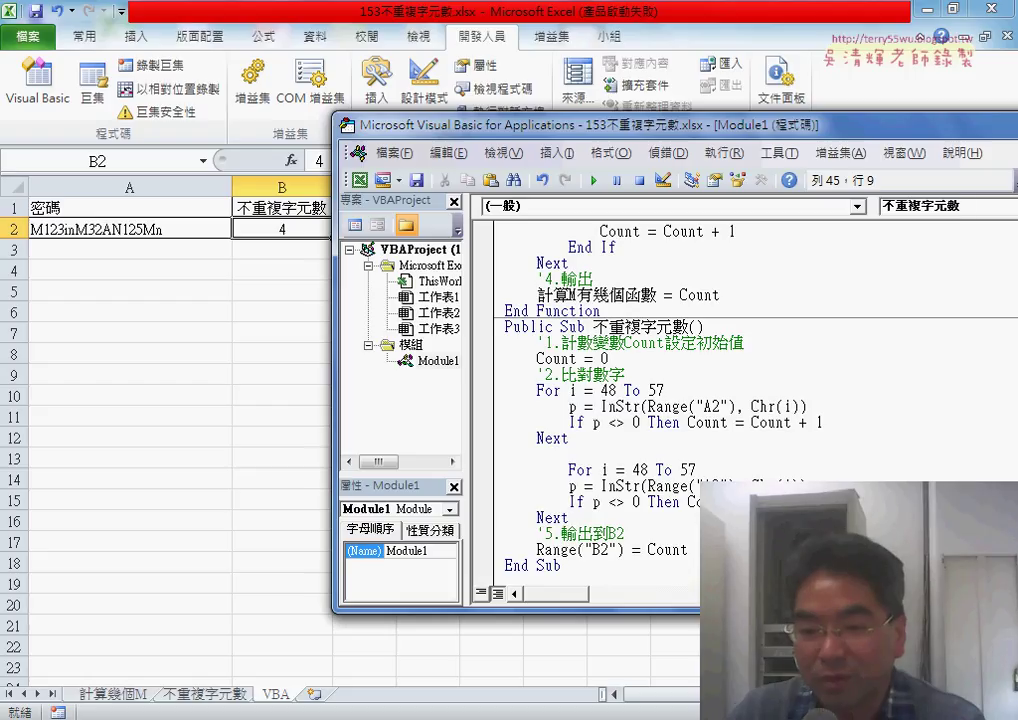
left_click(568, 470)
key("BackSpace")
key("BackSpace")
key("BackSpace")
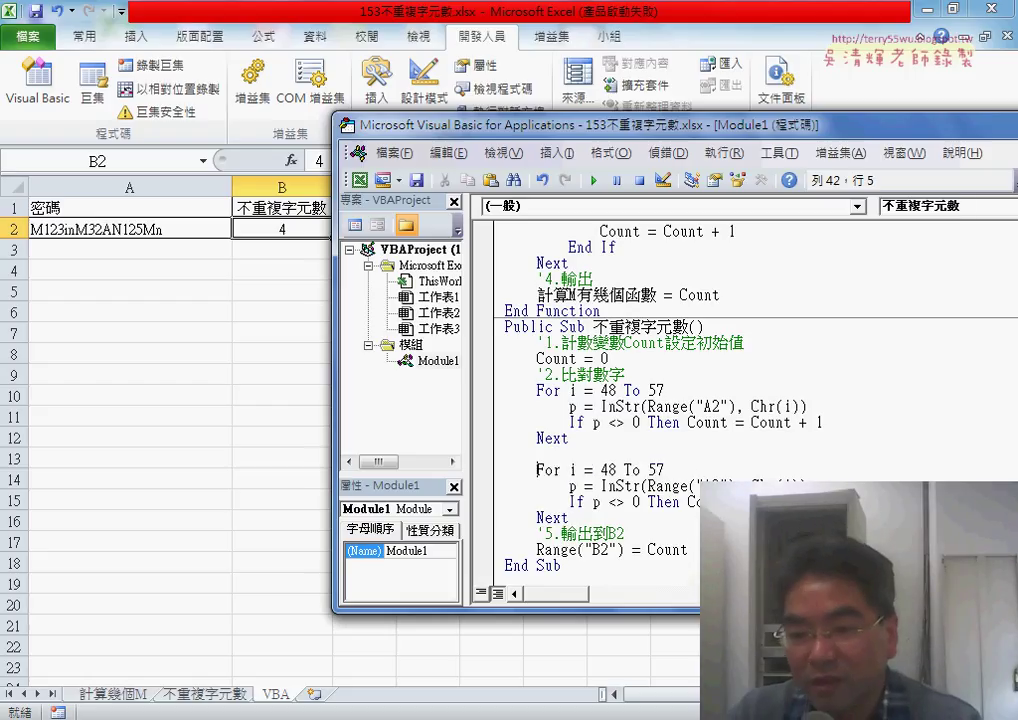
double_click(610, 469)
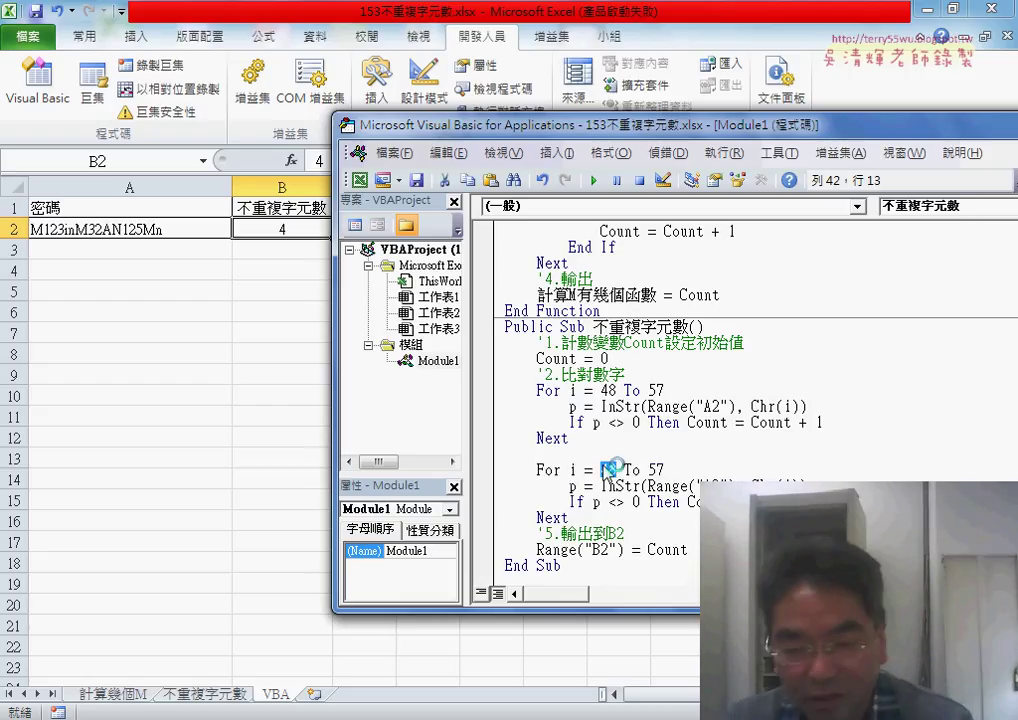
type("65")
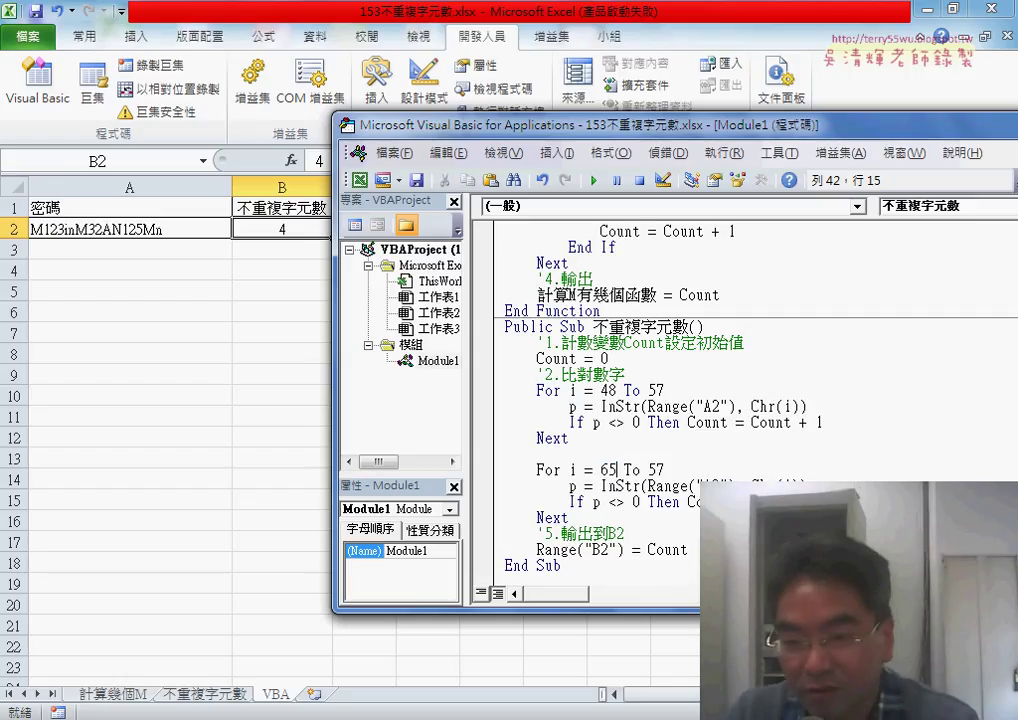
double_click(655, 469)
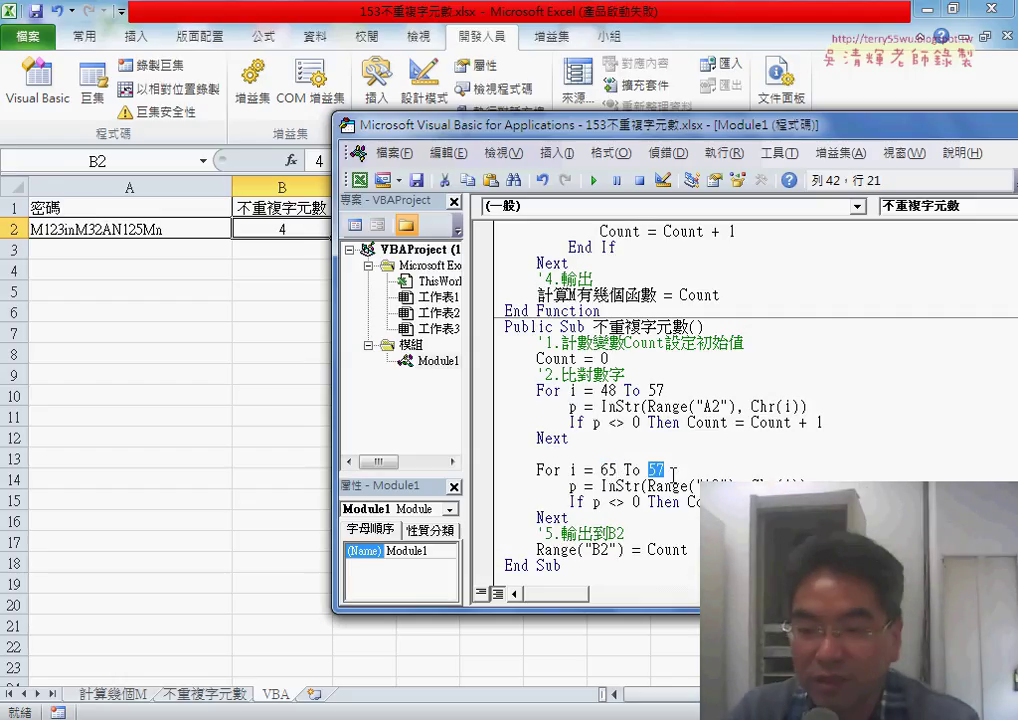
type("90")
Add a third loop with bounds For i = 97 To 122 for lowercase letters.
left_click_drag(568, 517, 478, 470)
key("ctrl+c")
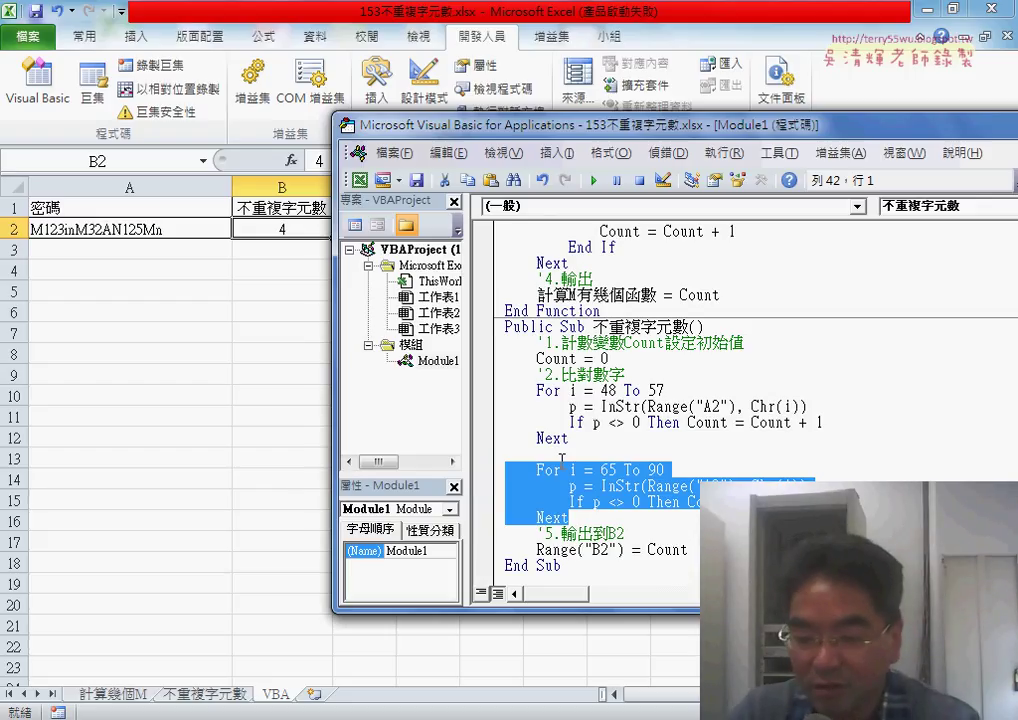
left_click(570, 517)
key("Return")
key("Return")
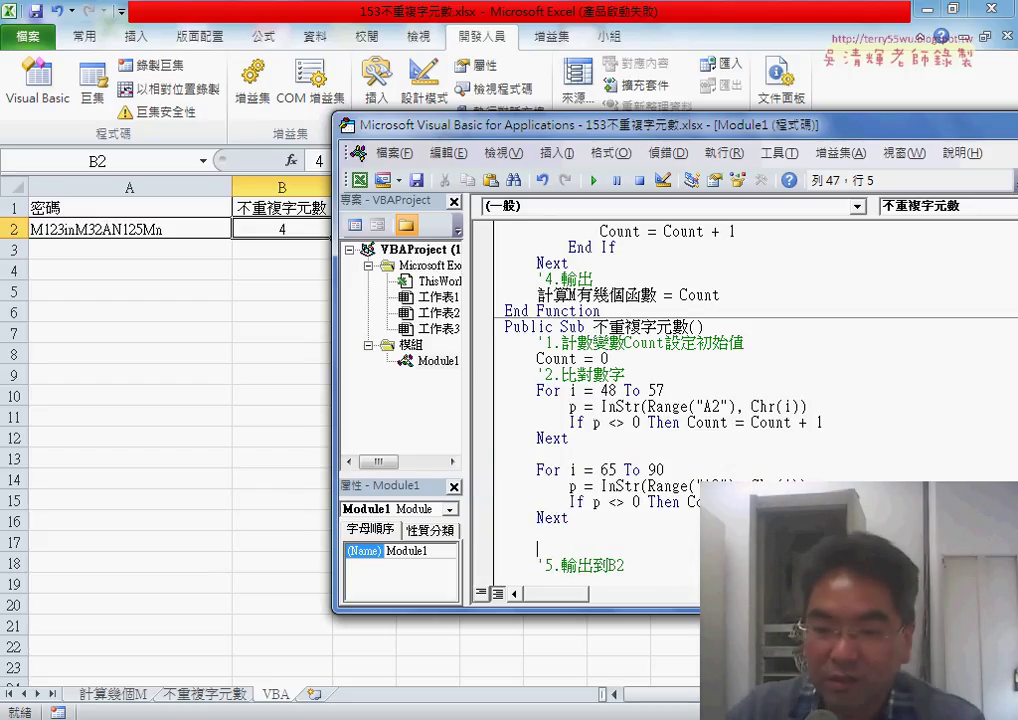
key("ctrl+v")
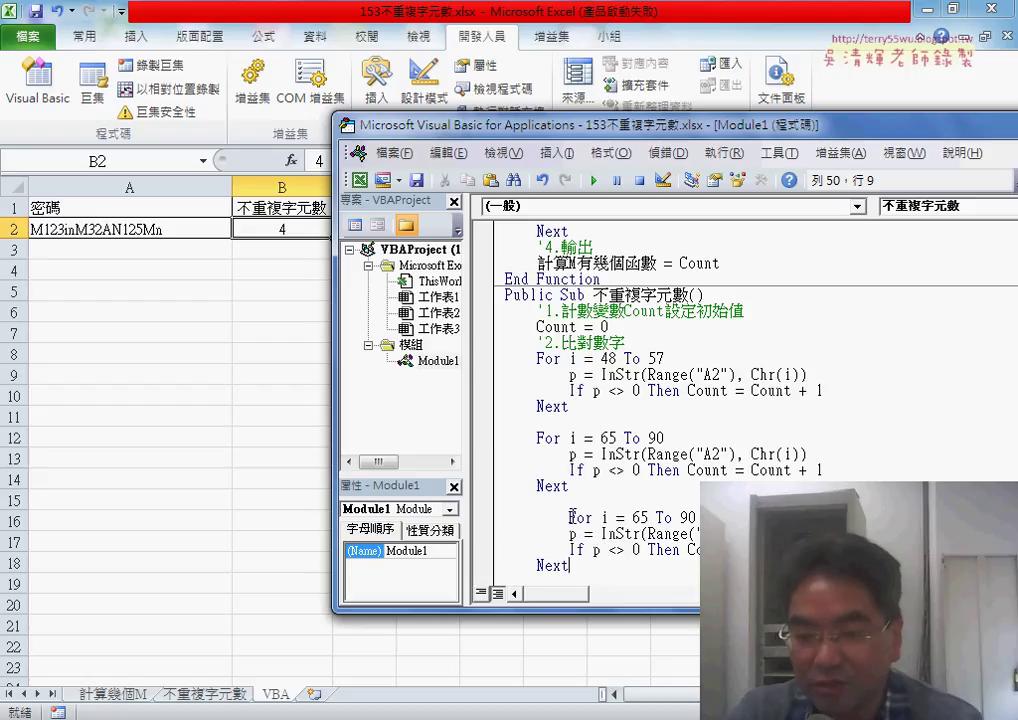
key("BackSpace")
key("BackSpace")
key("BackSpace")
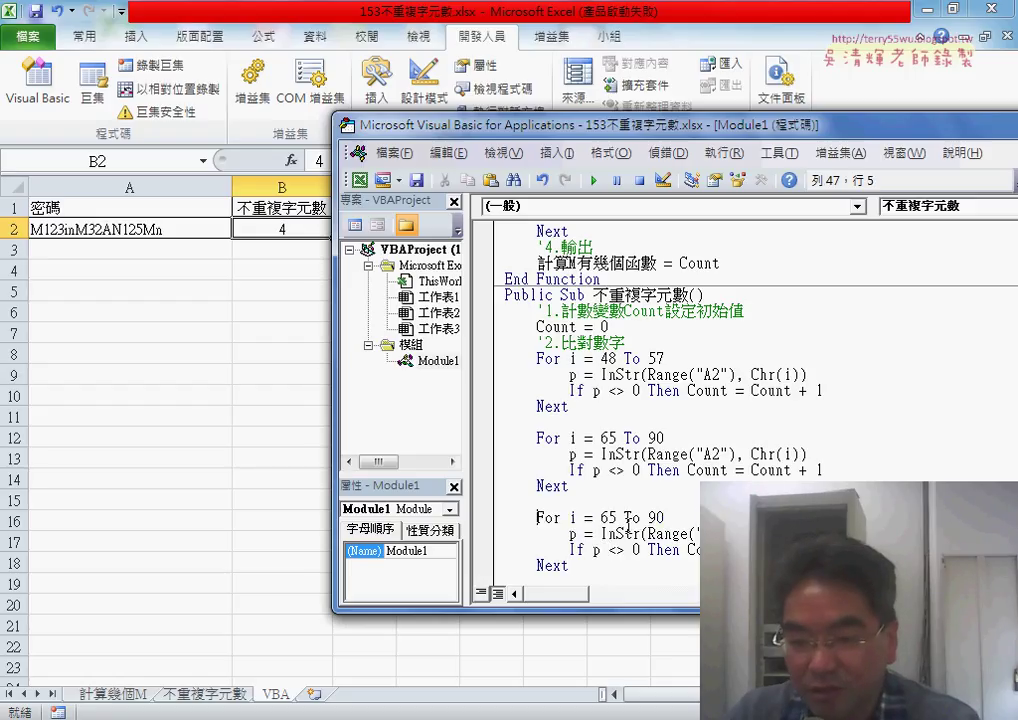
left_click_drag(614, 517, 606, 517)
type("97")
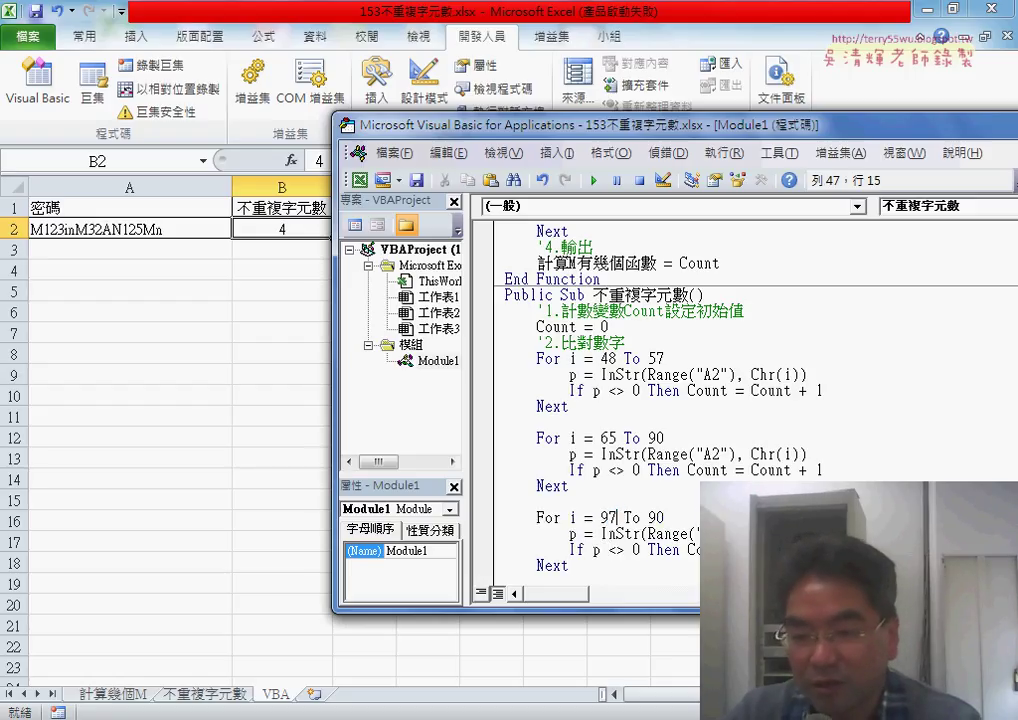
left_click_drag(646, 517, 664, 517)
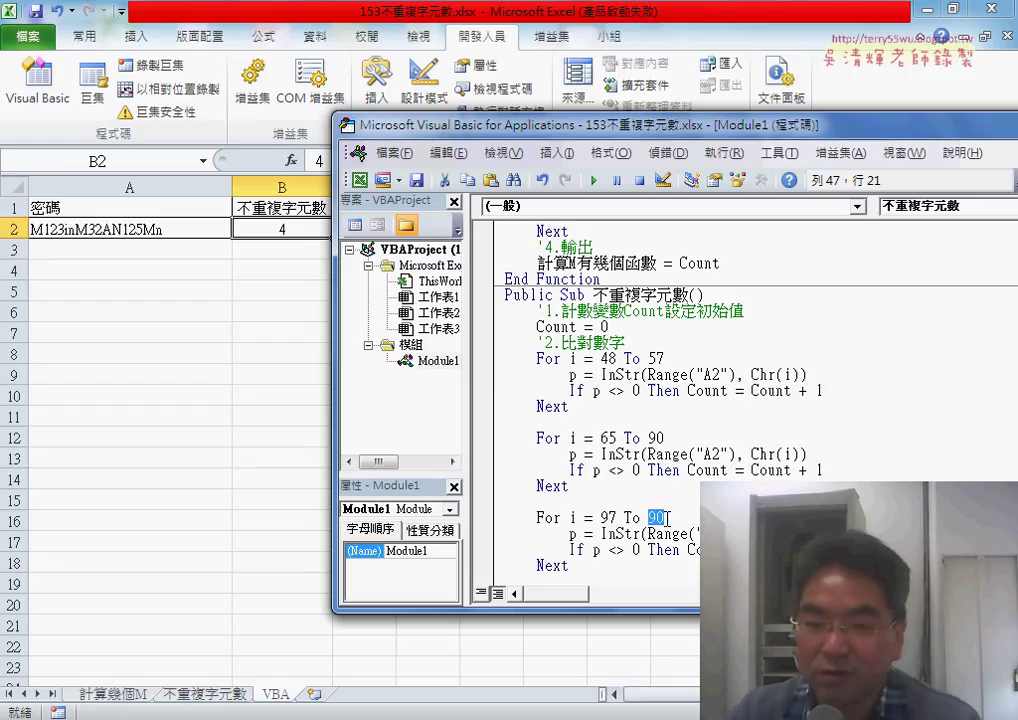
type("122")
scroll(578, 338, "down", 1)
scroll(578, 338, "down", 2)
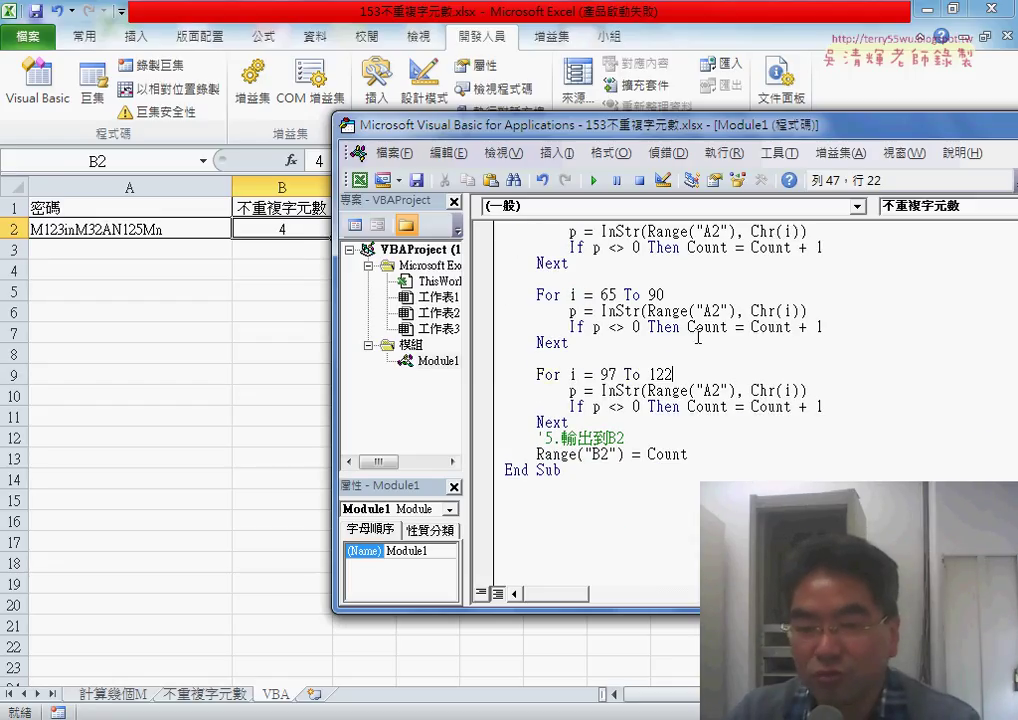
scroll(578, 338, "up", 2)
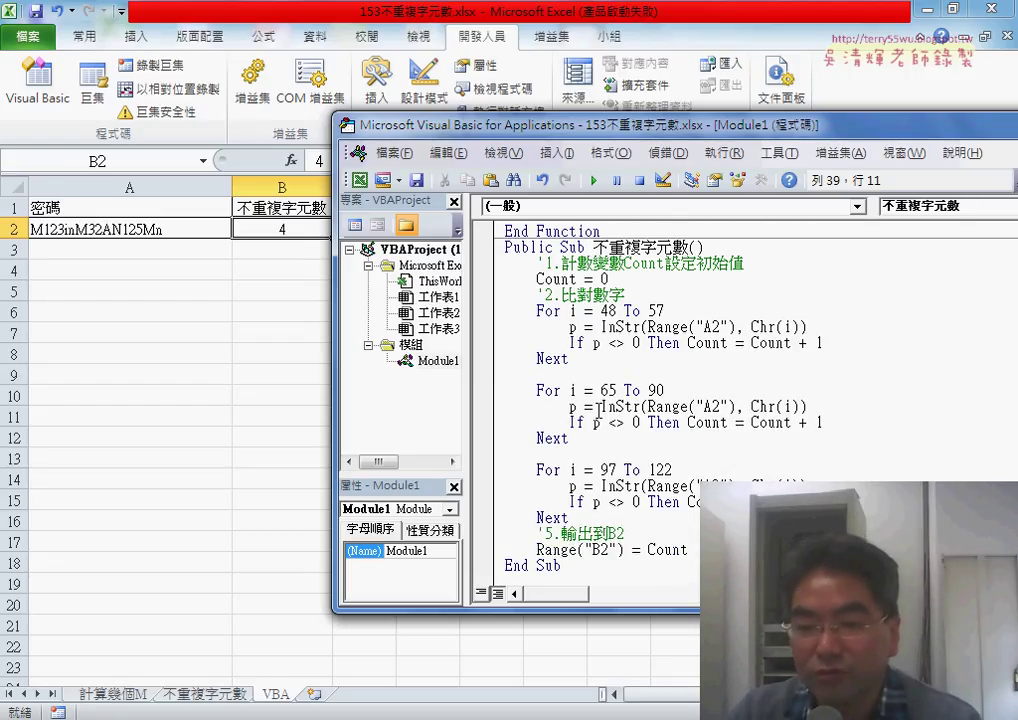
Move Count = Count + 1 onto its own indented line under If p <> 0 Then, followed by End If.
left_click_drag(690, 550, 544, 550)
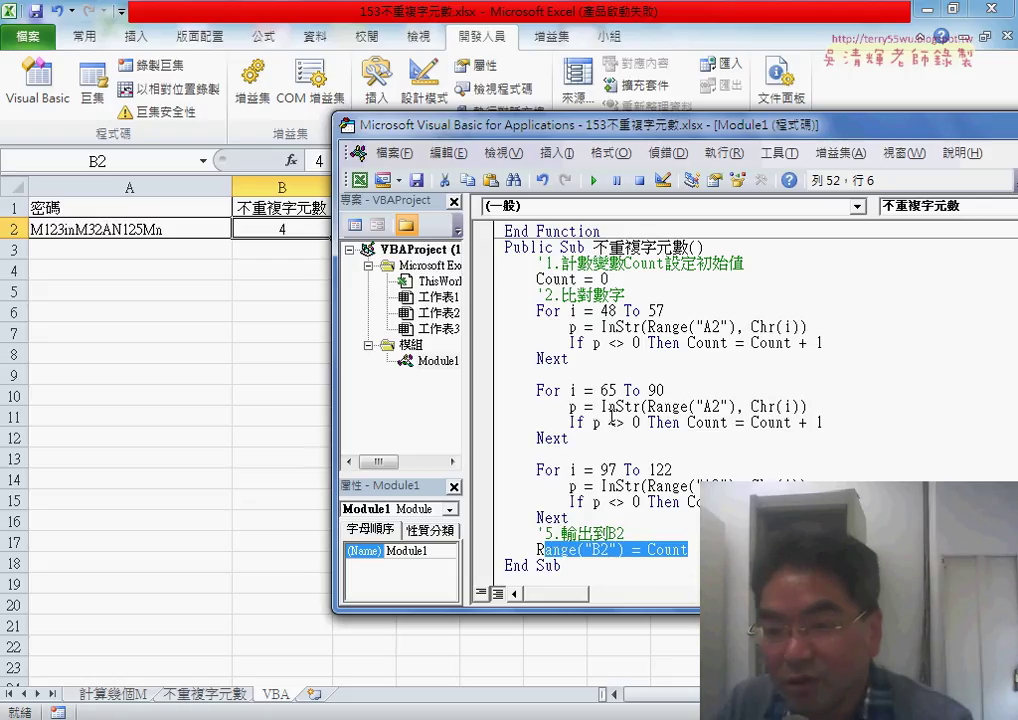
left_click_drag(569, 343, 681, 343)
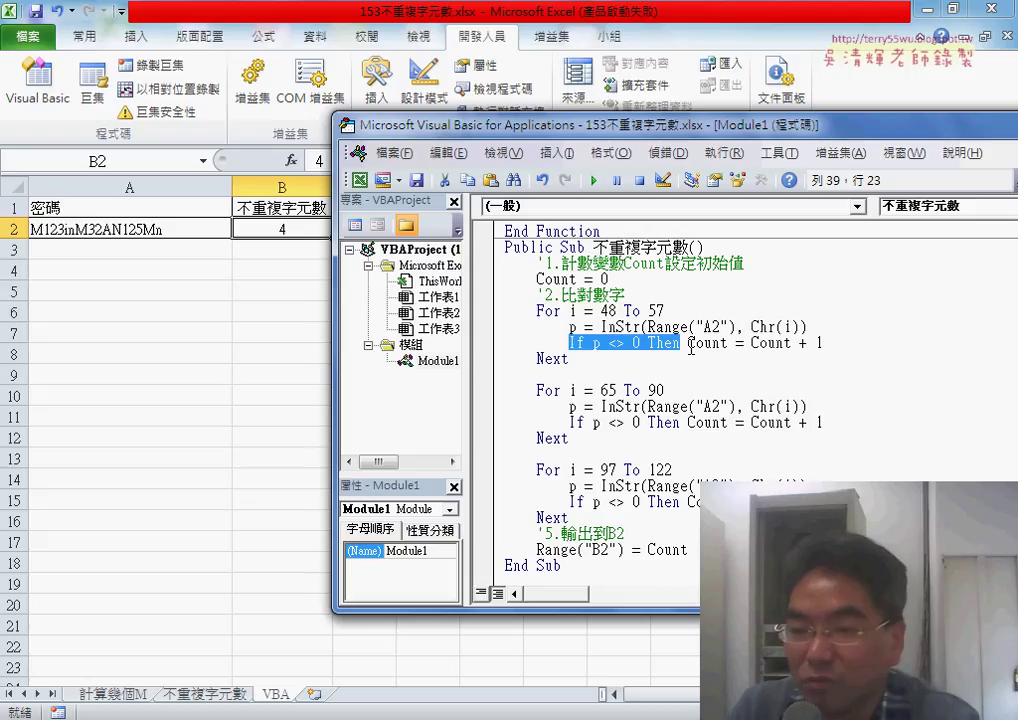
left_click(698, 343)
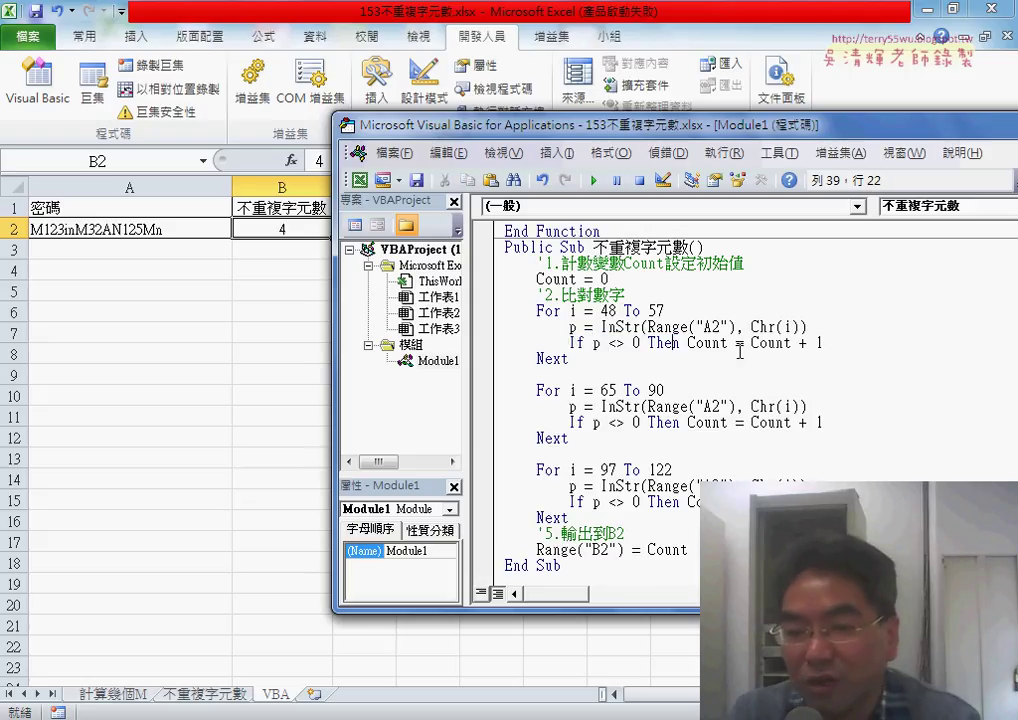
key("Return")
key("Tab")
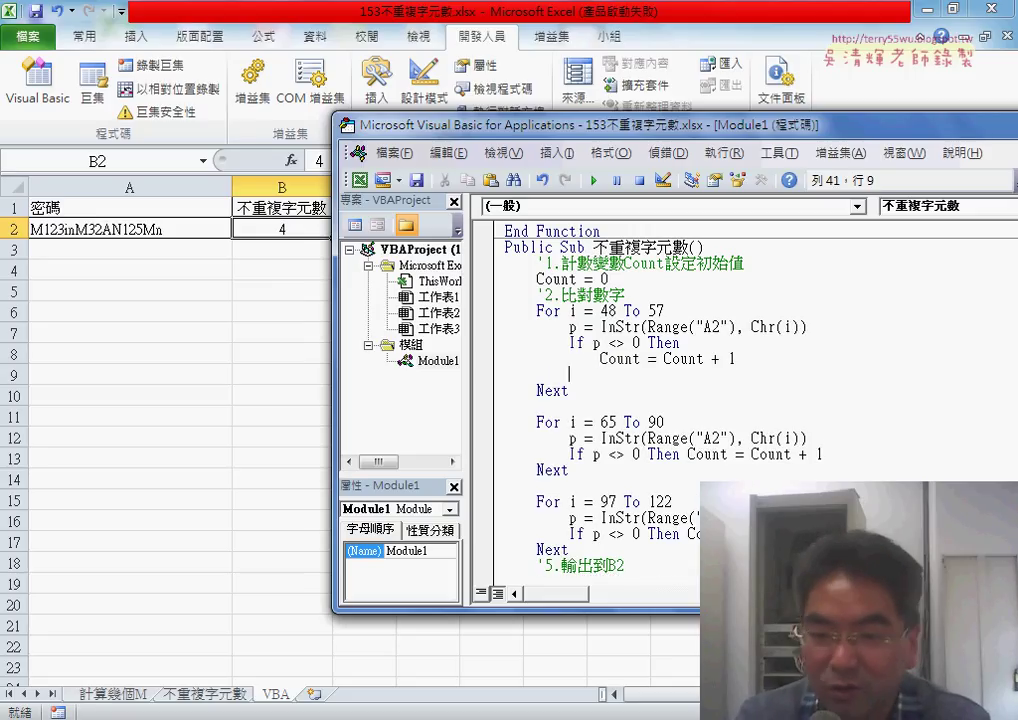
type("end ")
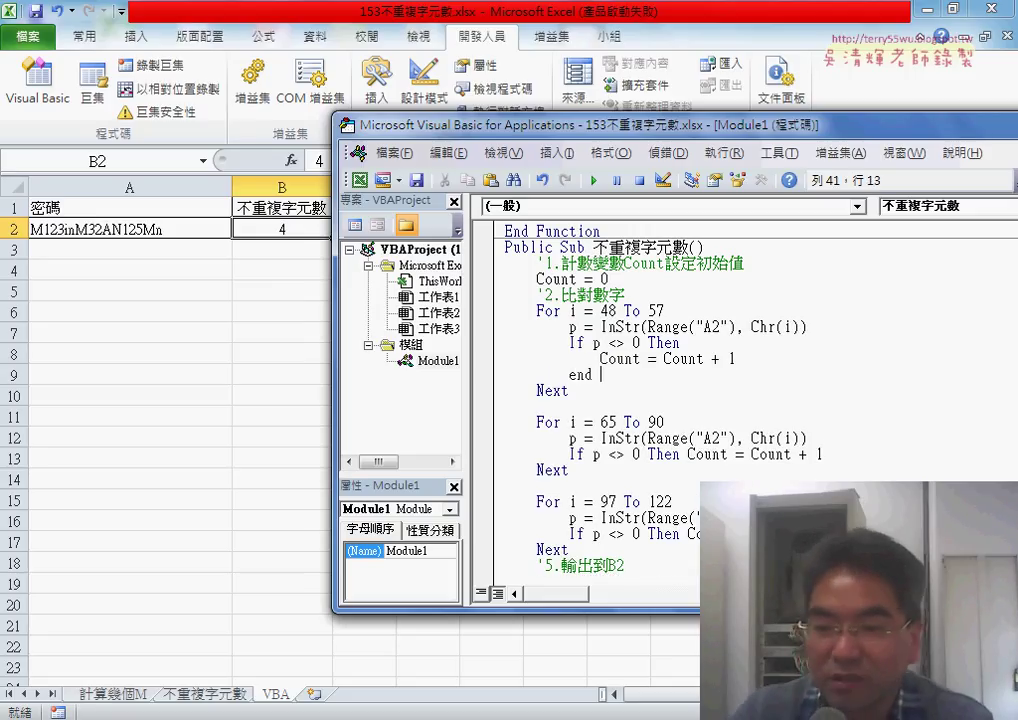
type("if")
left_click(690, 386)
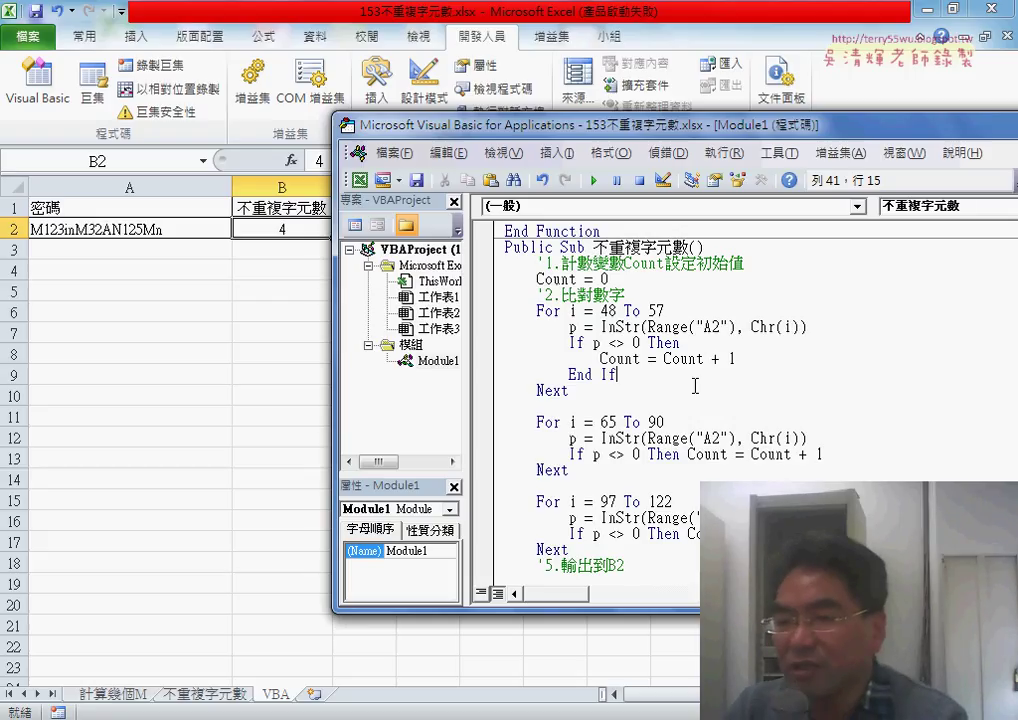
left_click_drag(593, 342, 640, 342)
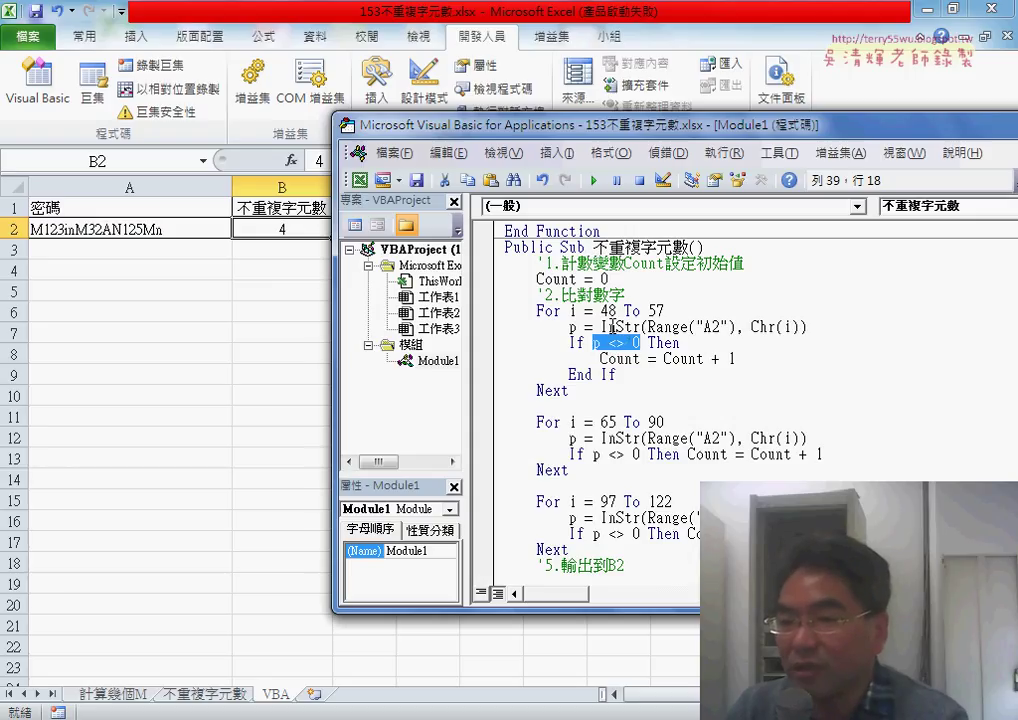
left_click(616, 327)
left_click_drag(601, 327, 806, 327)
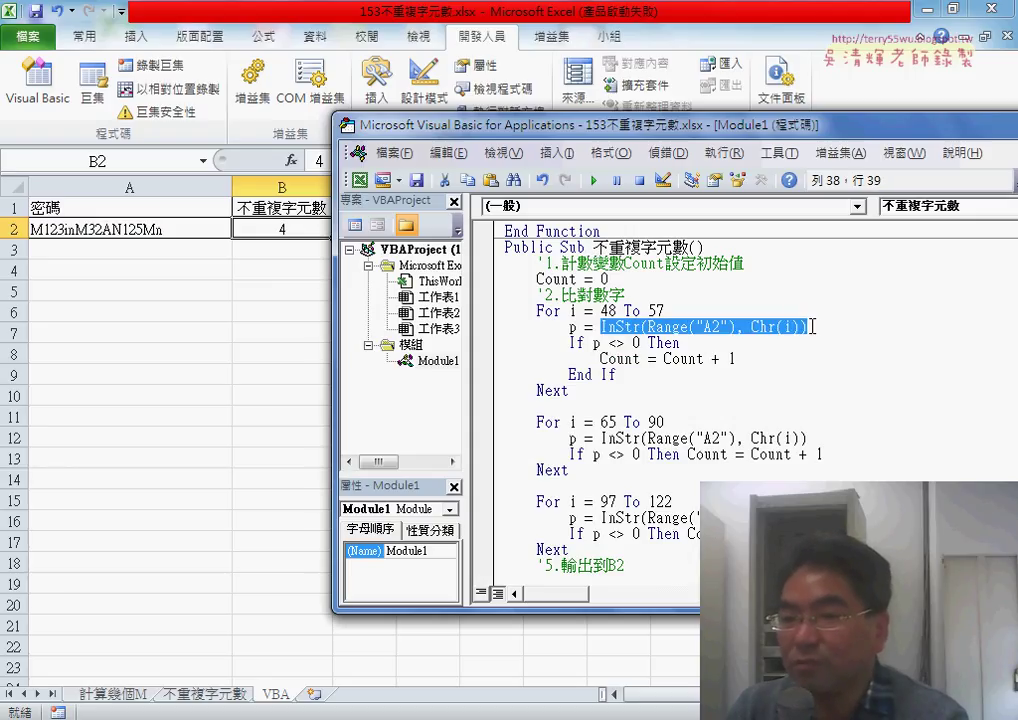
mouse_move(579, 327)
left_mouse_down()
mouse_move(570, 327)
mouse_move(640, 342)
left_mouse_up()
left_click(596, 342)
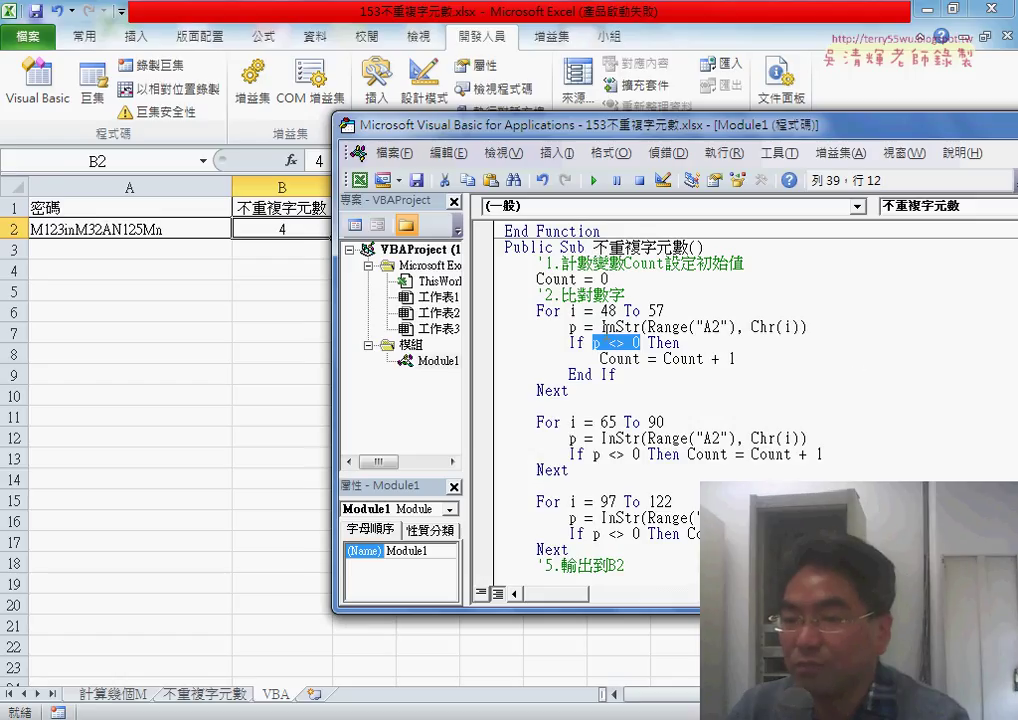
left_click_drag(601, 327, 824, 329)
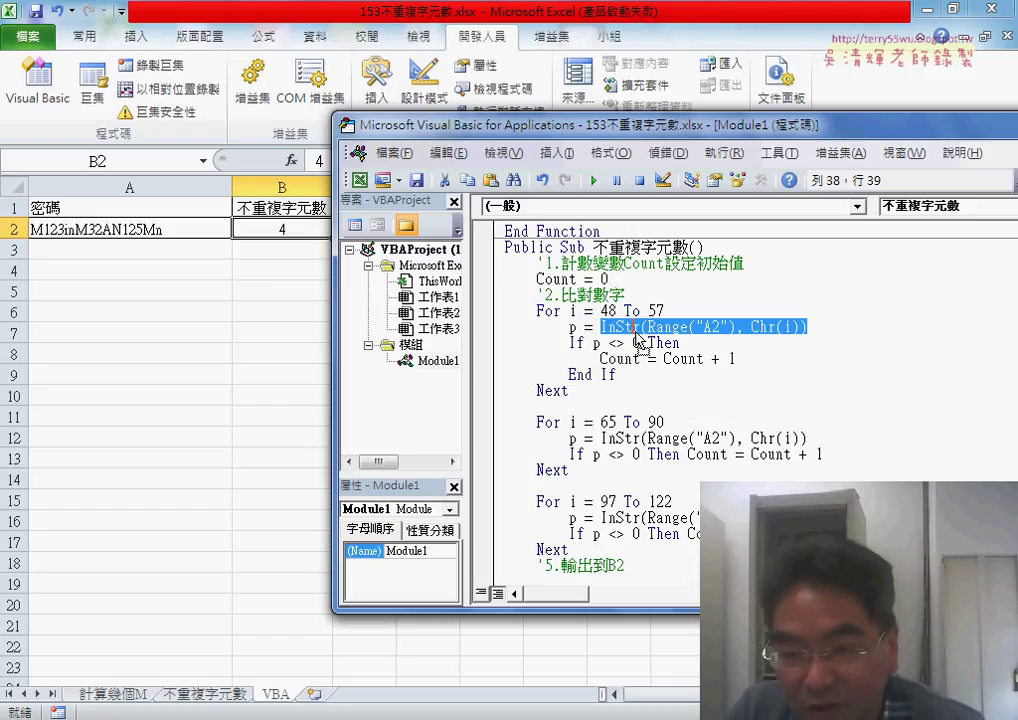
mouse_move(635, 333)
left_mouse_down()
mouse_move(604, 343)
mouse_move(441, 335)
left_mouse_up()
key("Delete")
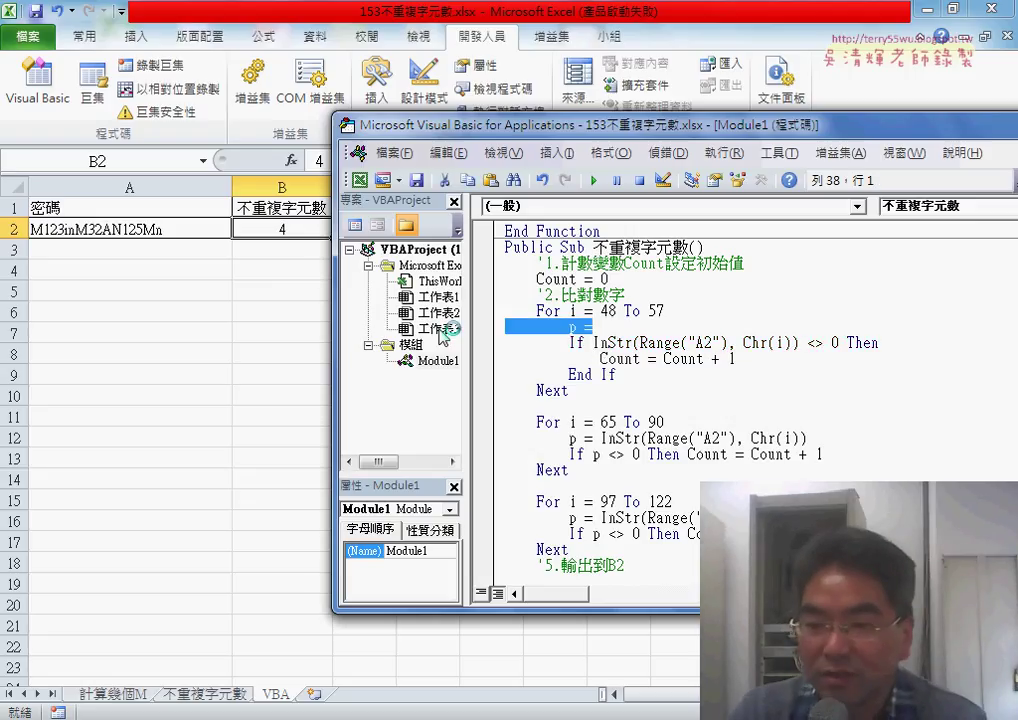
key("Delete")
key("Delete")
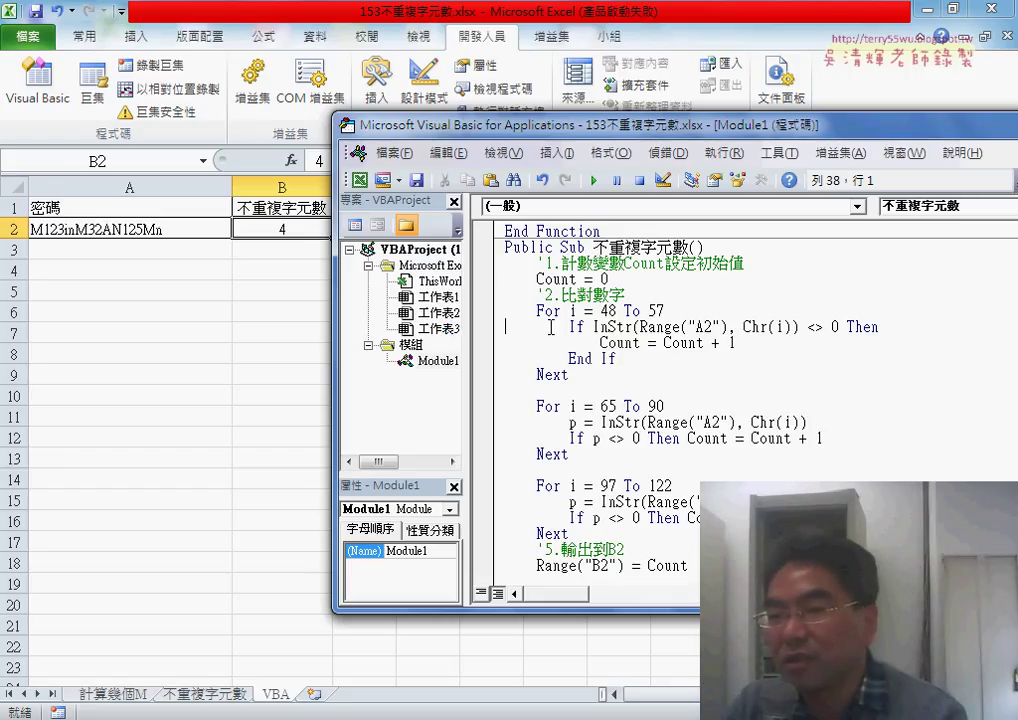
left_click_drag(593, 327, 842, 329)
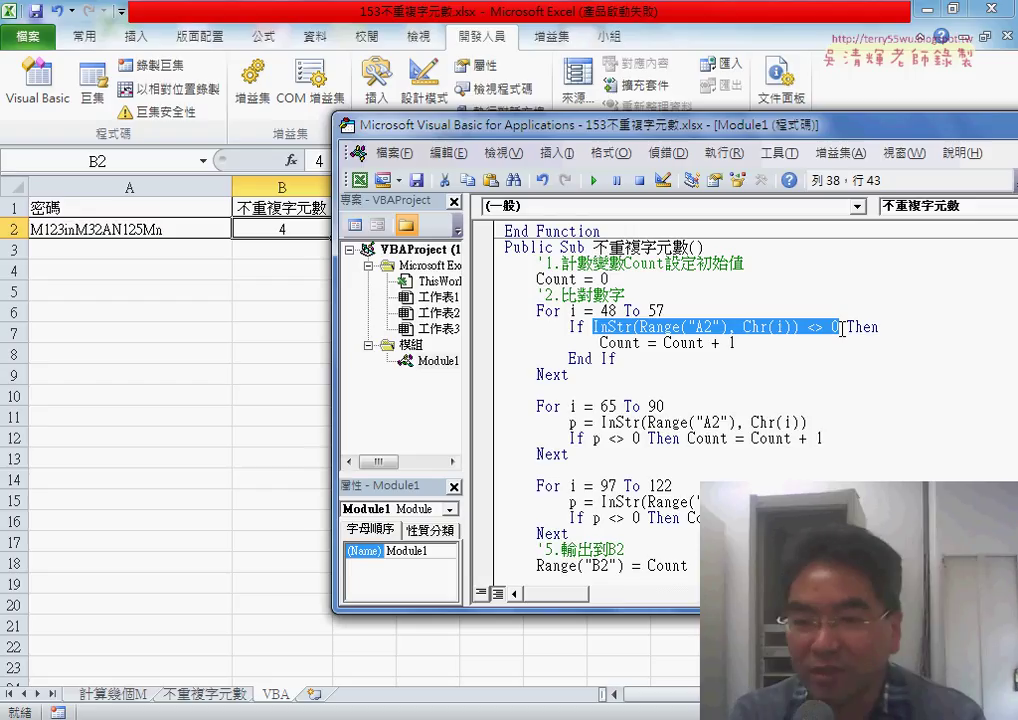
key("ctrl+c")
key("Up")
key("End")
key("Return")
type("p =")
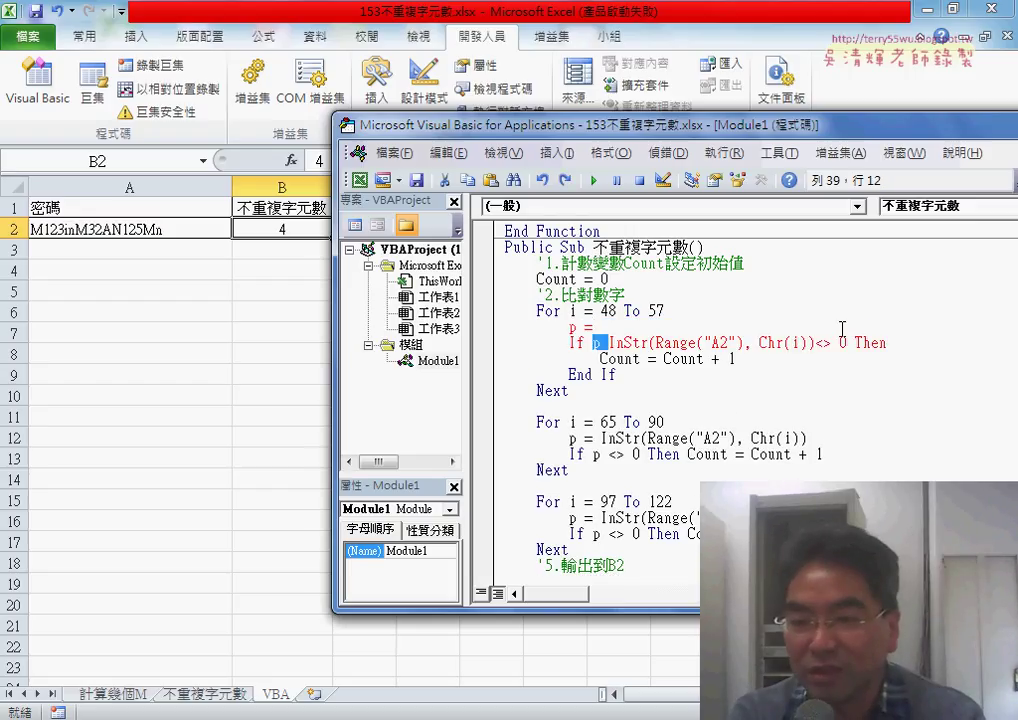
key("ctrl+v")
type("p")
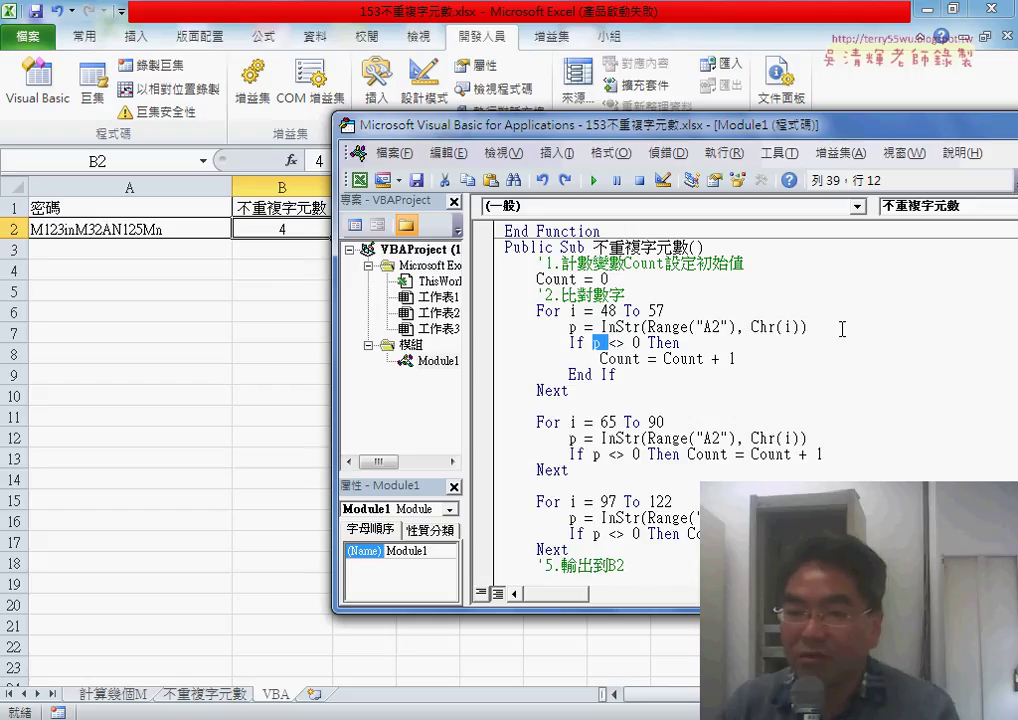
Review the 不重複字元數 macro's three loops that assign p = InStr(Range("A2"), Chr(i)).
left_click(827, 385)
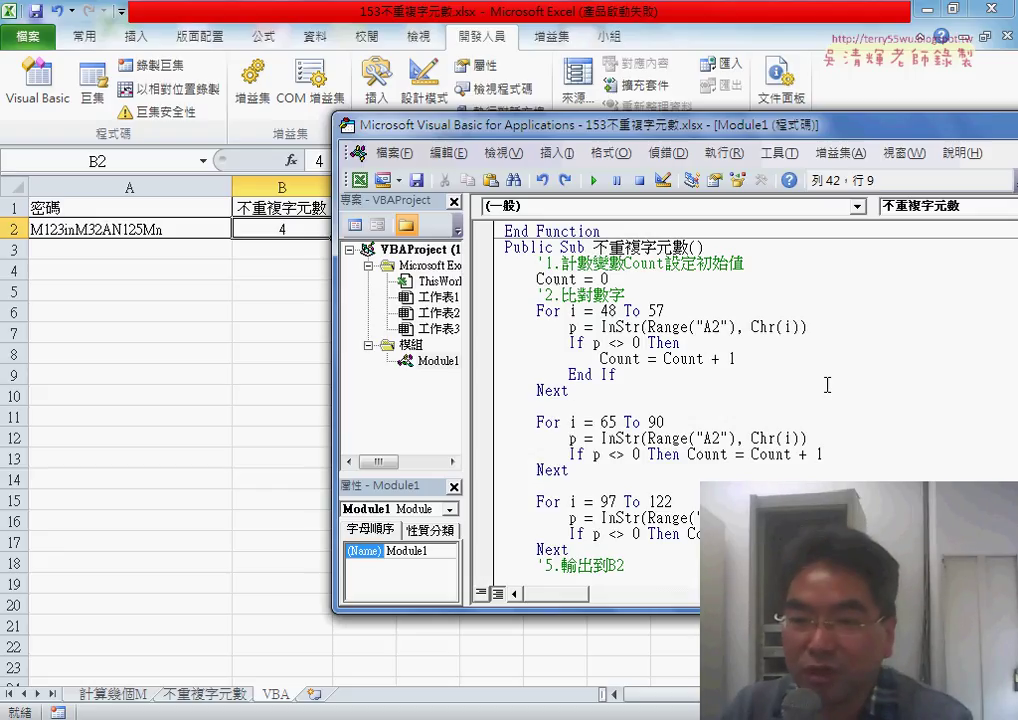
scroll(827, 385, "down", 1)
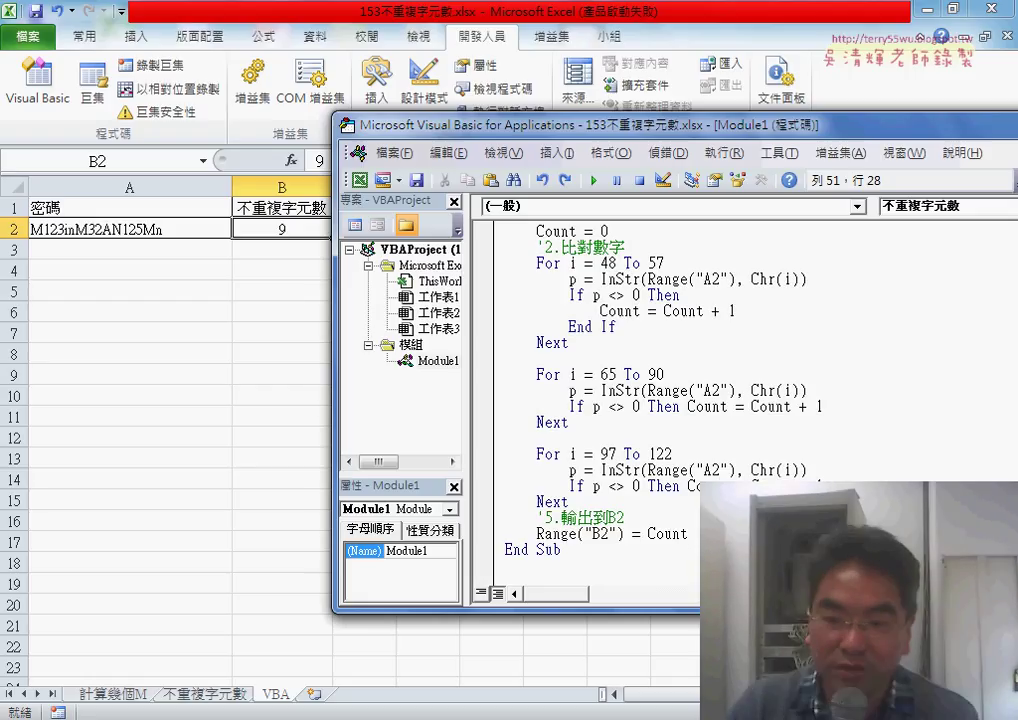
scroll(600, 400, "up", 1)
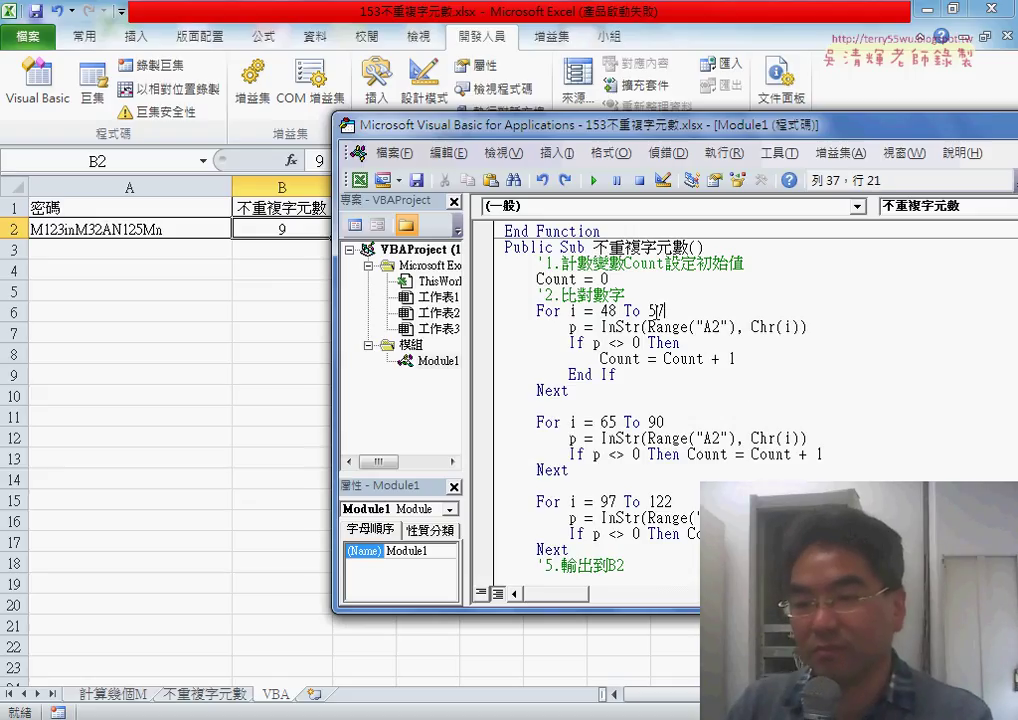
left_click_drag(663, 311, 537, 313)
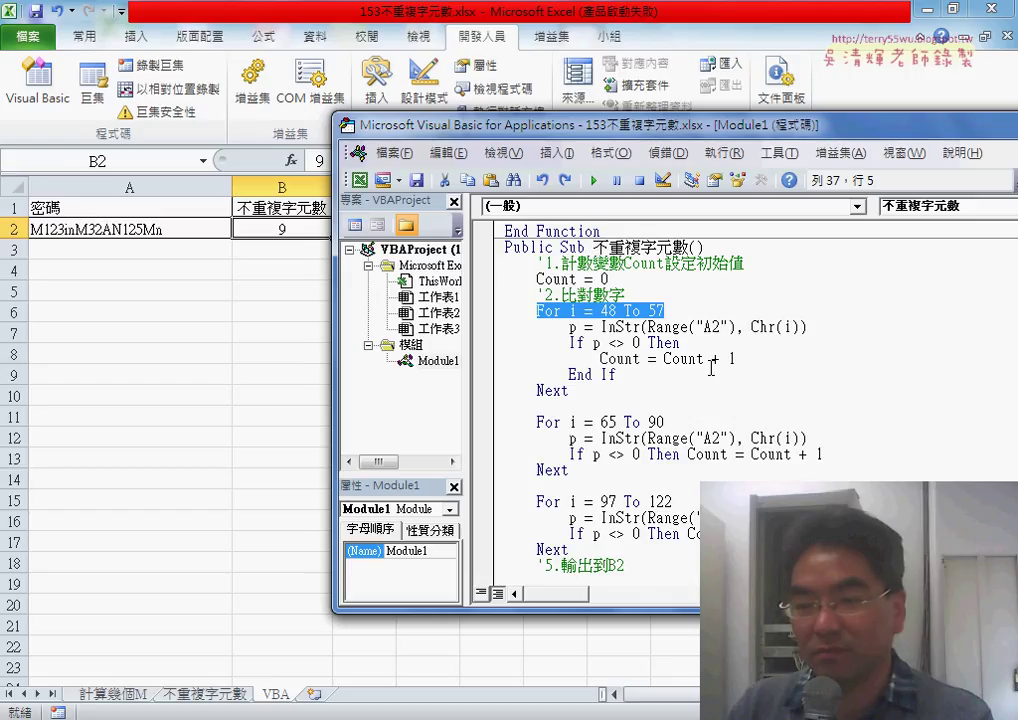
left_click(708, 311)
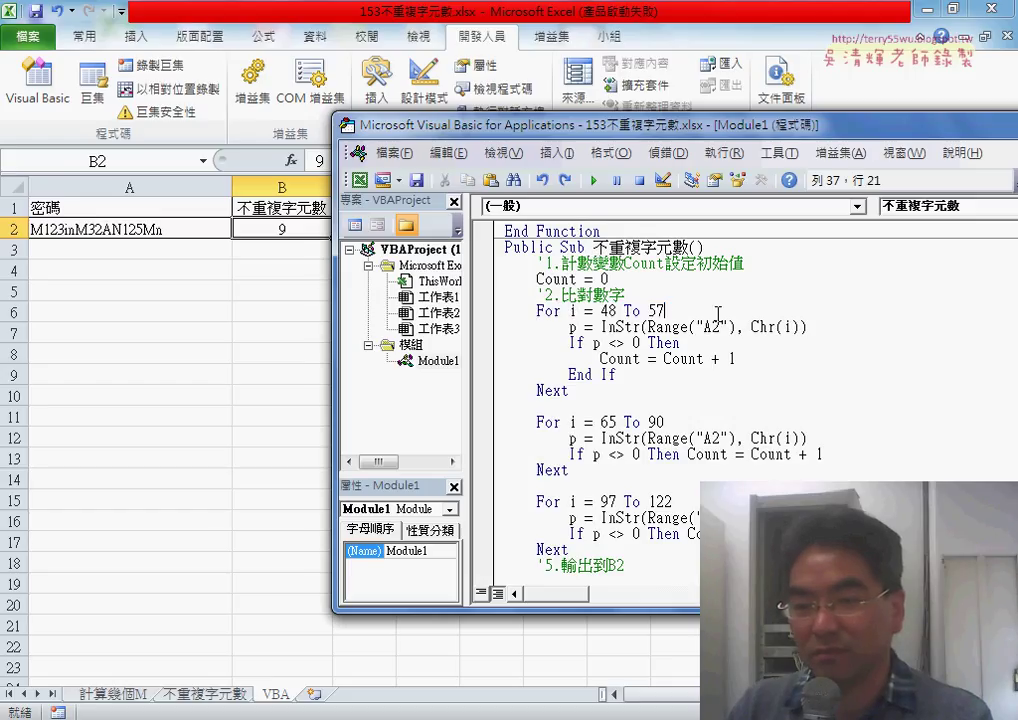
left_click_drag(663, 422, 599, 422)
left_click(683, 311)
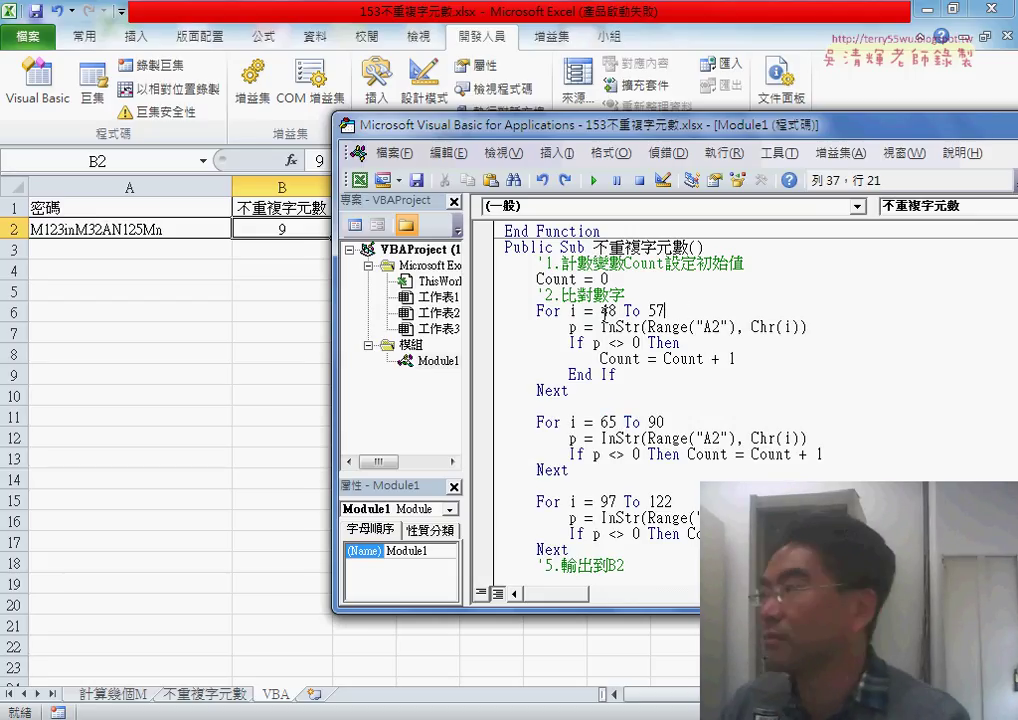
left_click_drag(682, 311, 598, 311)
left_click(716, 310)
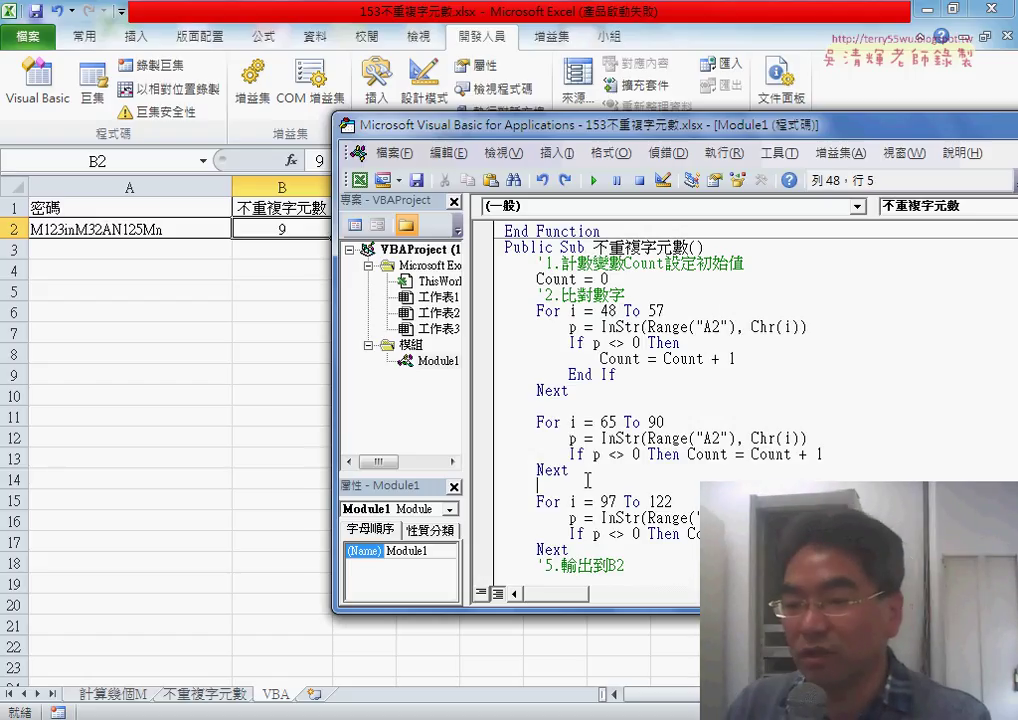
left_click_drag(560, 553, 505, 501)
mouse_move(568, 469)
left_mouse_down()
mouse_move(551, 469)
mouse_move(505, 422)
left_mouse_up()
left_click_drag(569, 390, 505, 310)
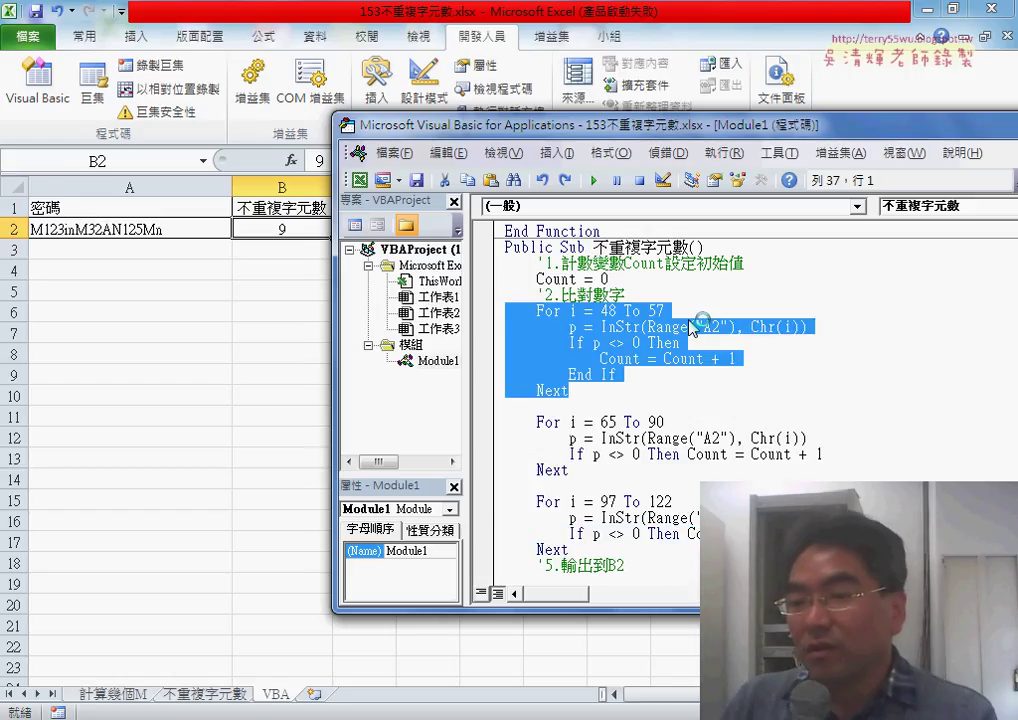
left_click(700, 311)
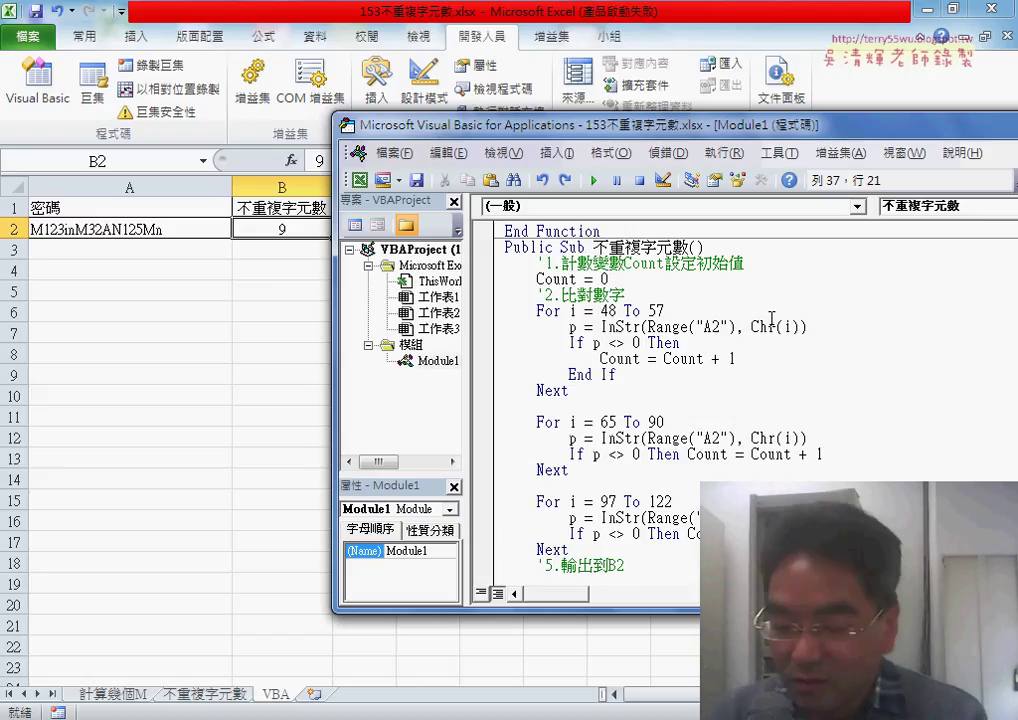
type(",")
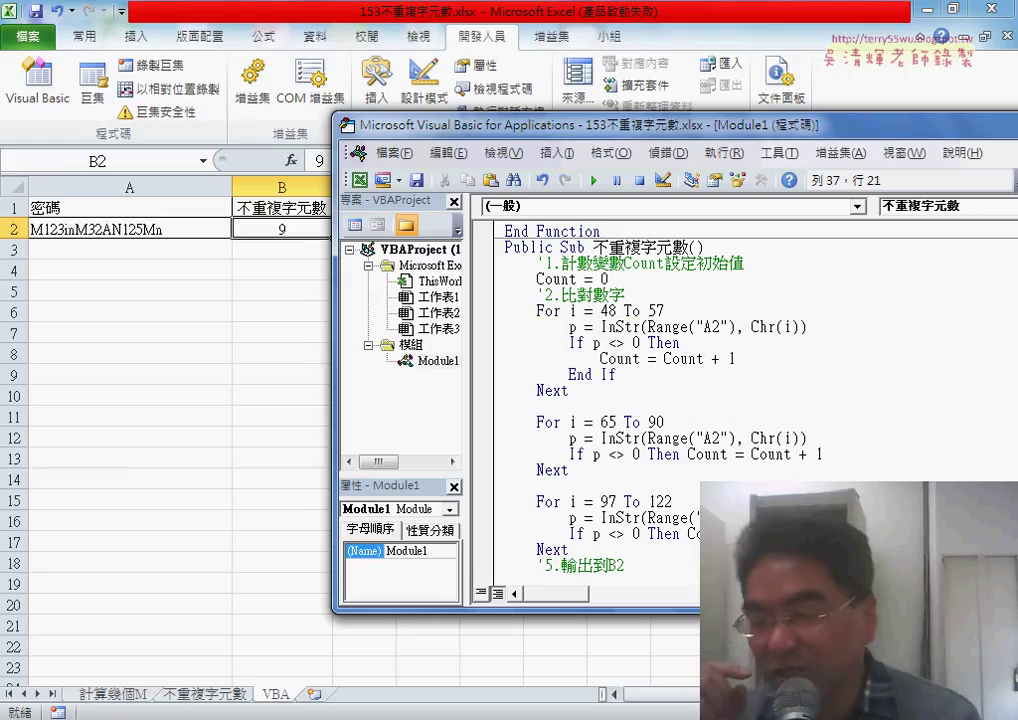
key("BackSpace")
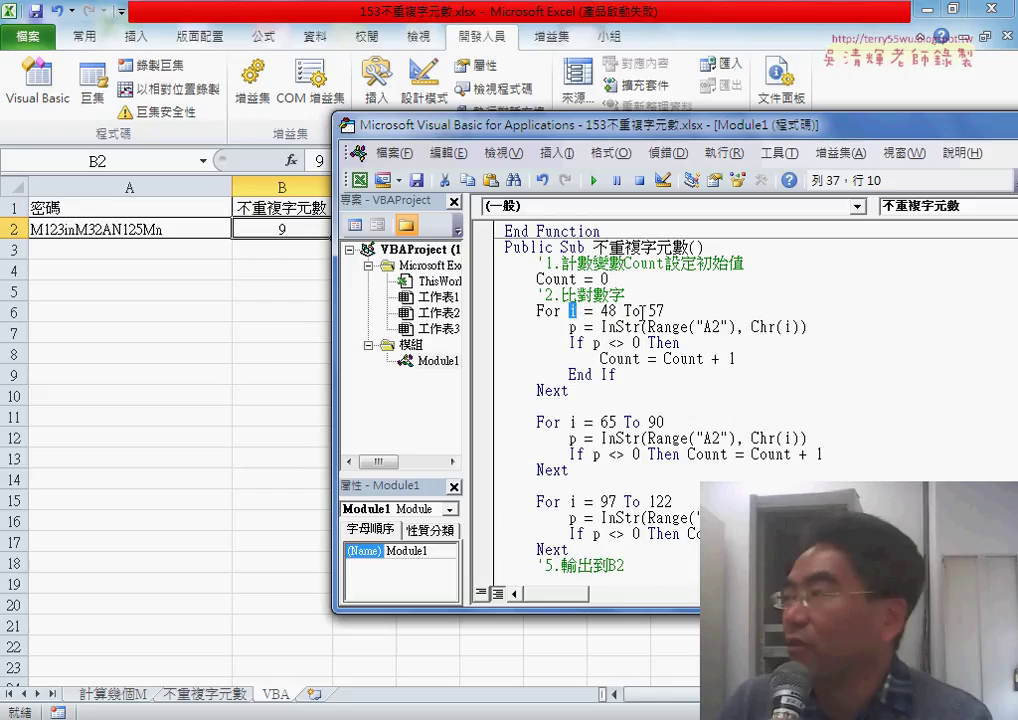
left_click_drag(664, 311, 600, 311)
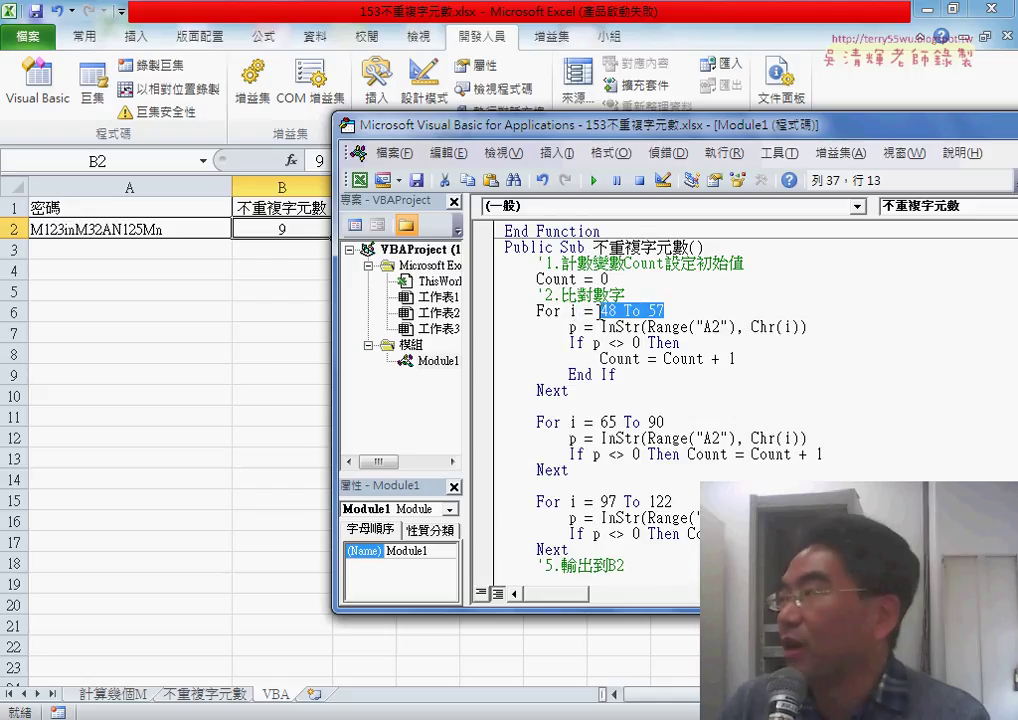
left_click(746, 313)
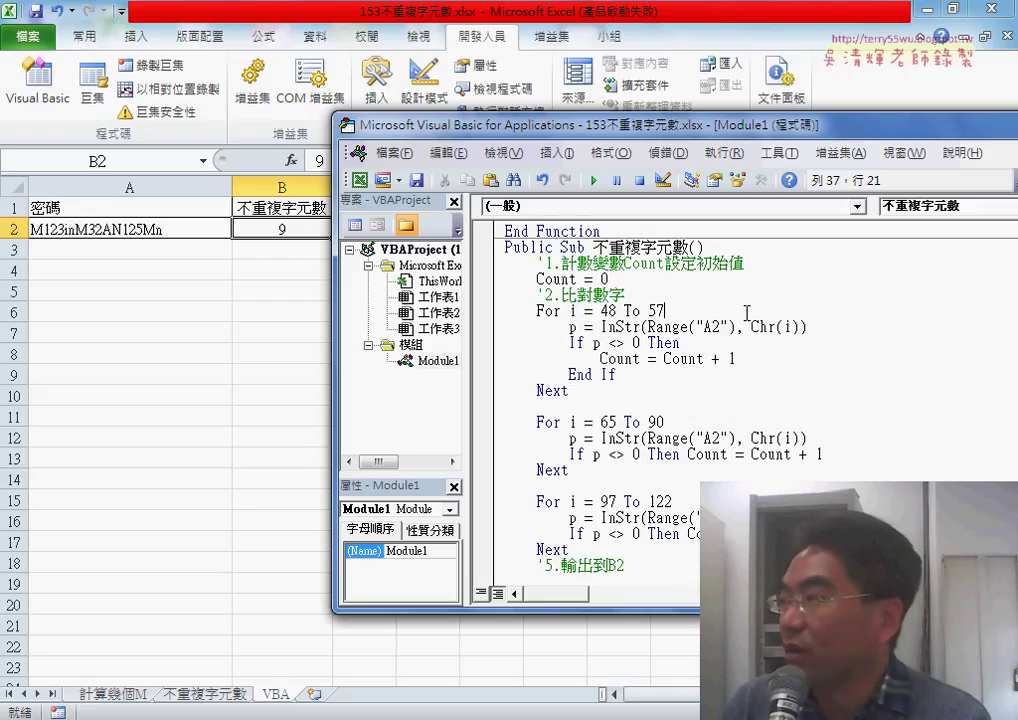